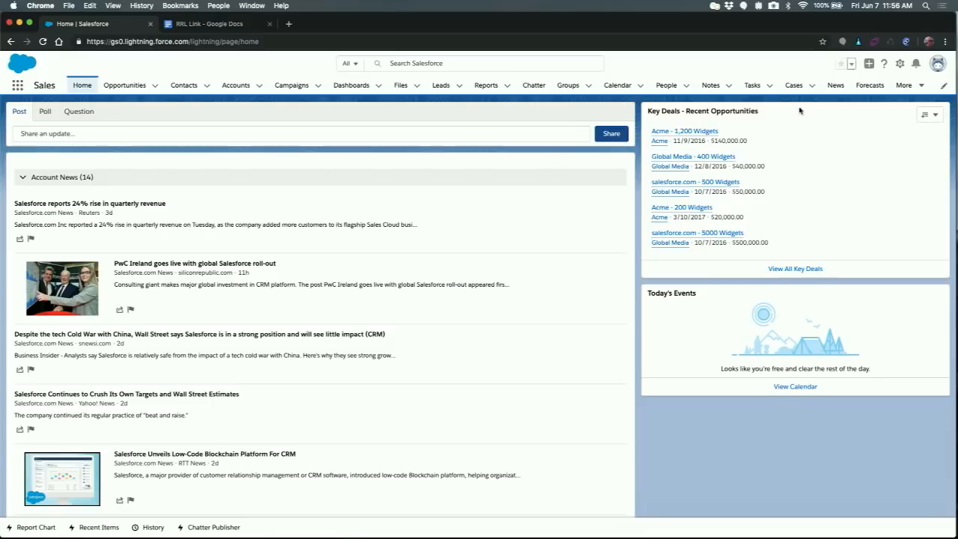
- Search Setup for "in-app" and open the In-App Guidance page
left_click(900, 66)
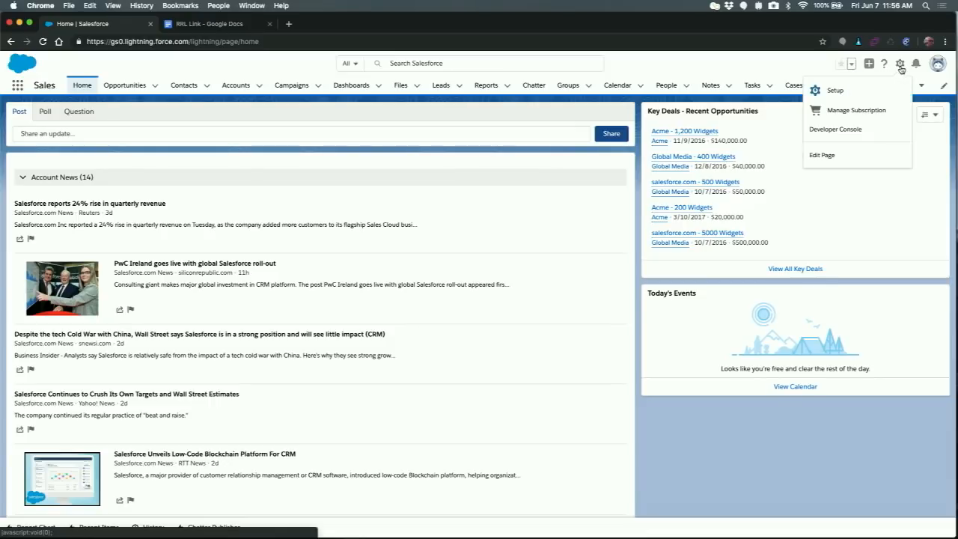
left_click(841, 91)
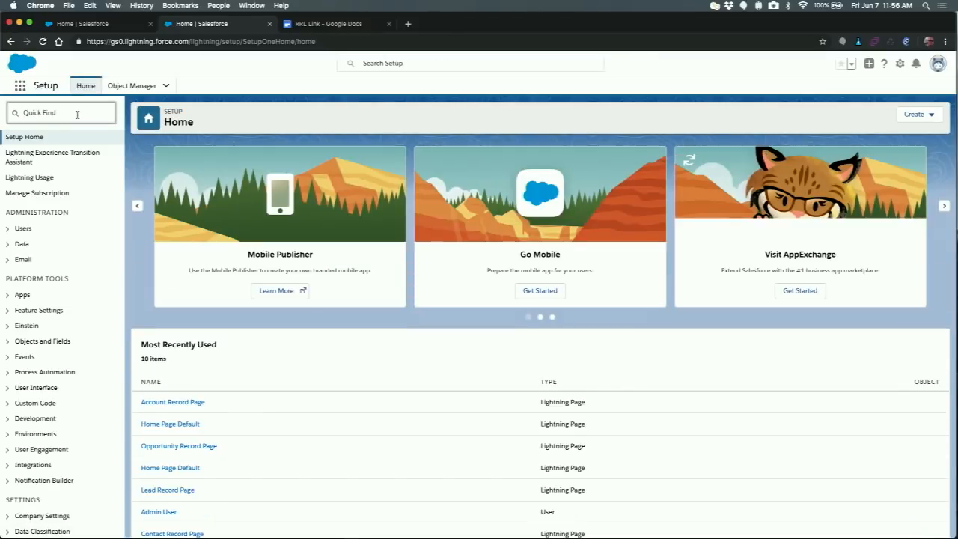
left_click(77, 114)
type("in")
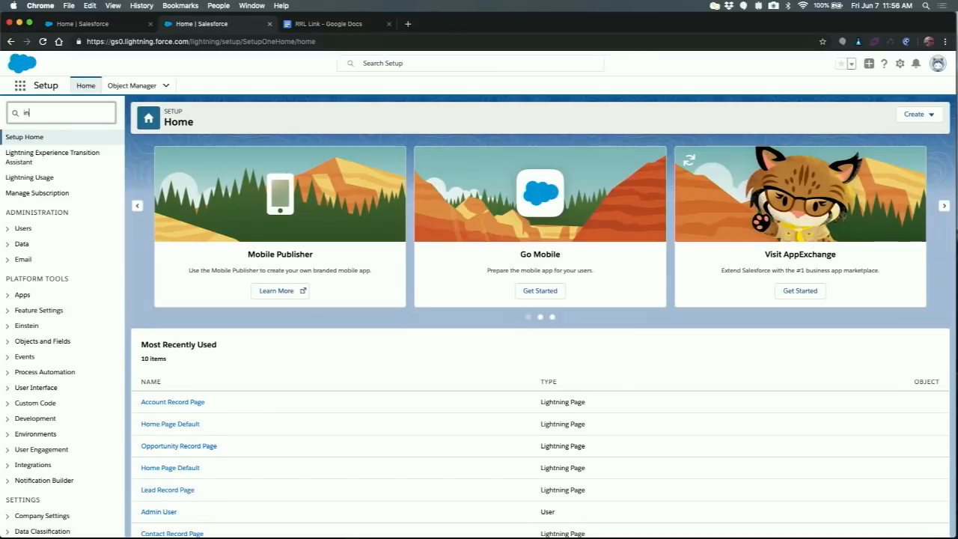
type("-app")
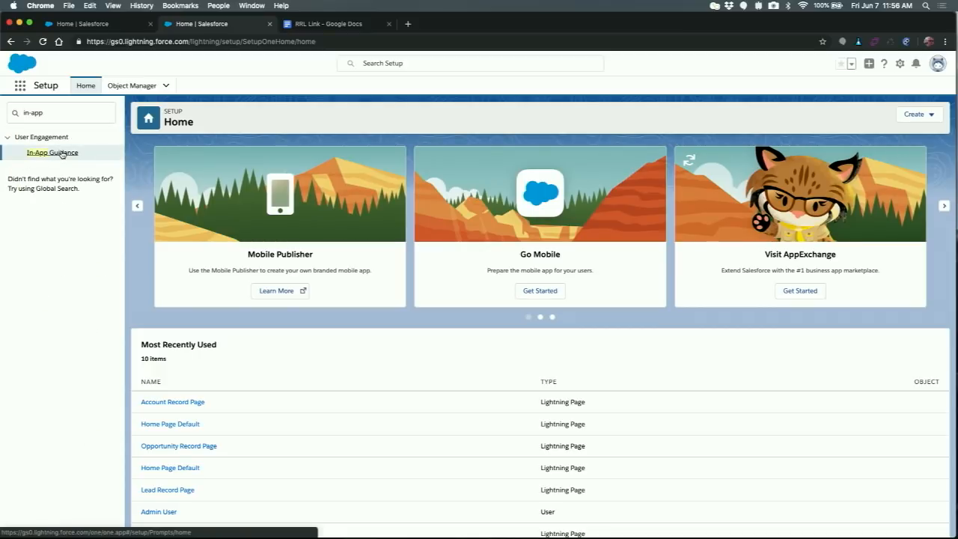
left_click(62, 154)
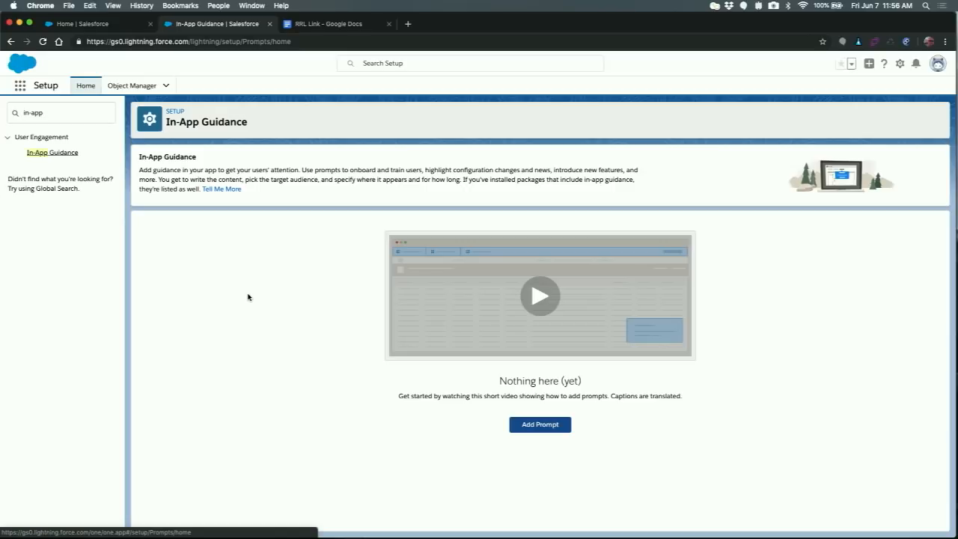
- Open the prompt authoring bar and go to the Acme - 1,200 Widgets opportunity record
left_click(548, 428)
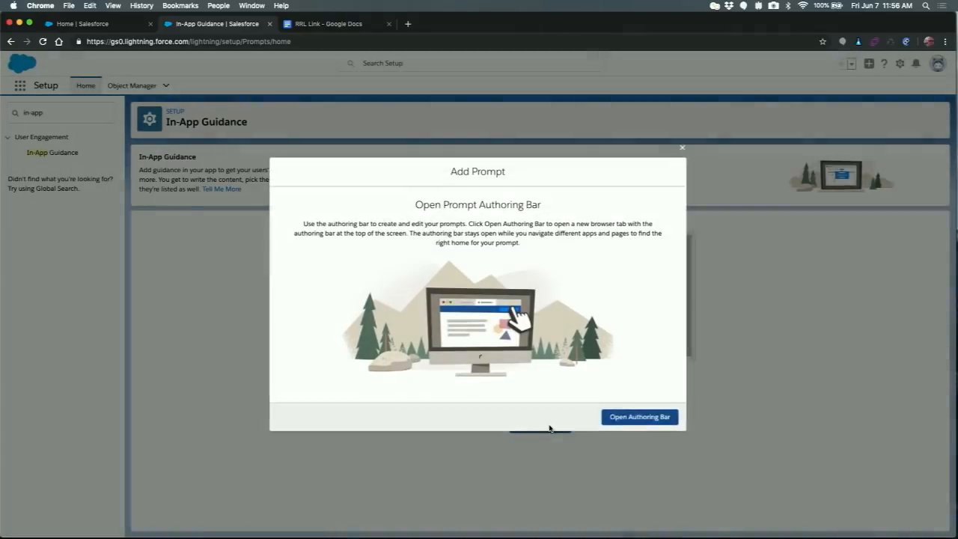
left_click(625, 417)
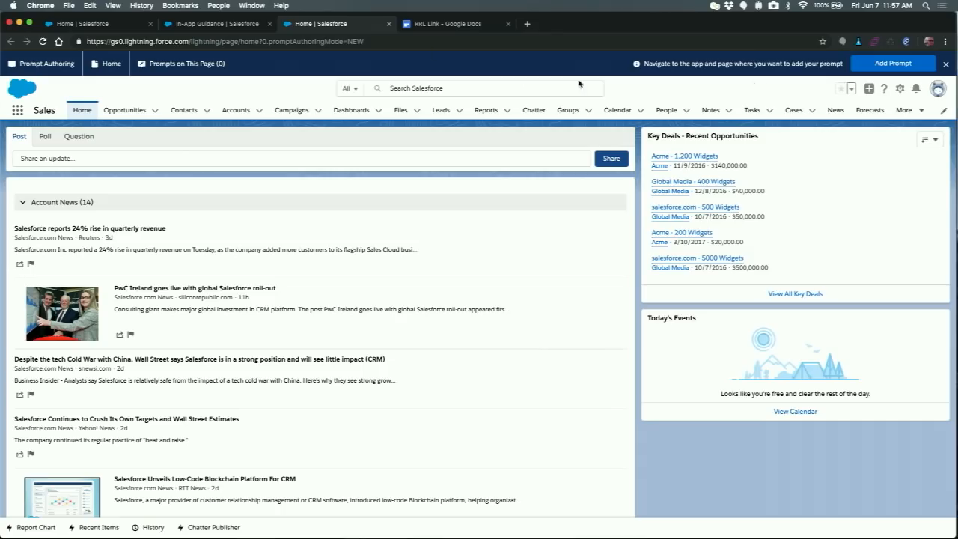
left_click(155, 110)
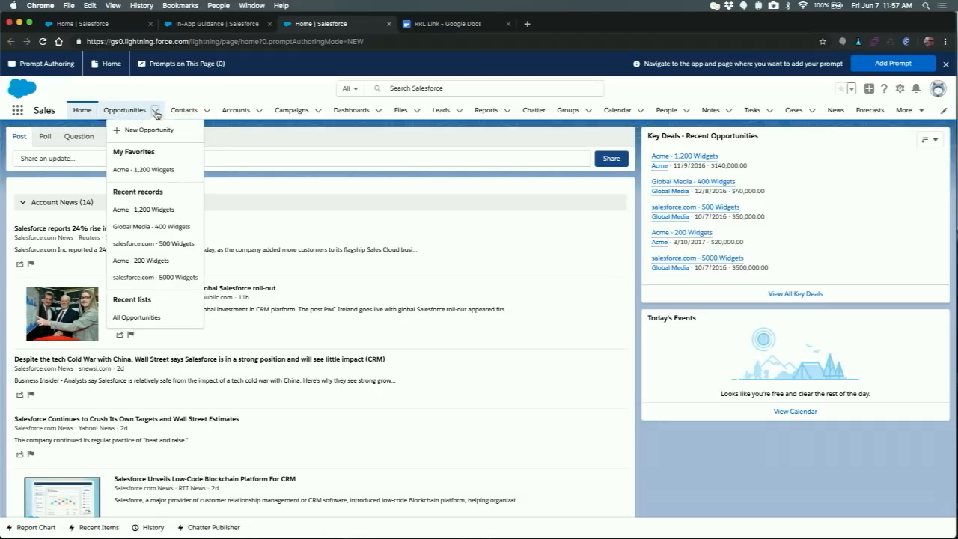
left_click(159, 171)
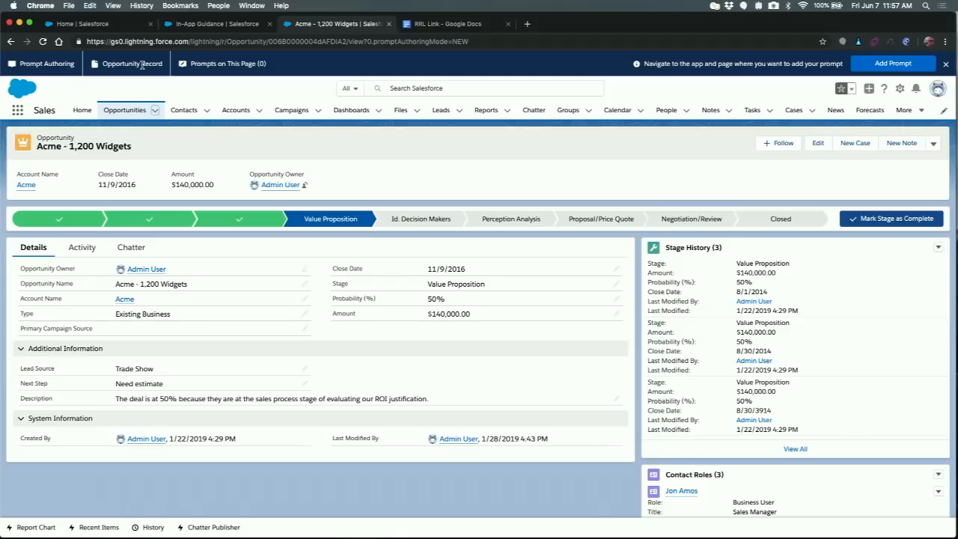
- Add a Floating Prompt to the opportunity record page and set its position to Top Center
left_click(895, 64)
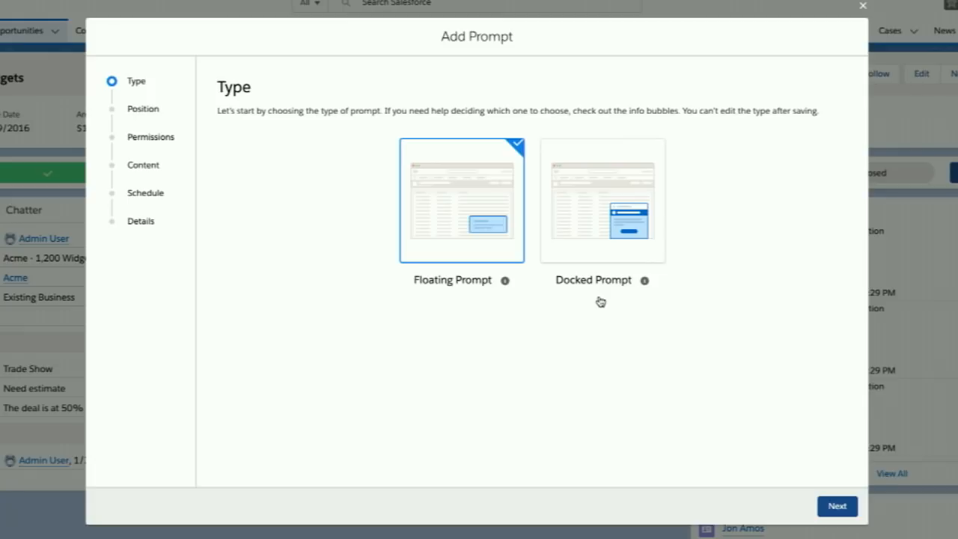
left_click(839, 506)
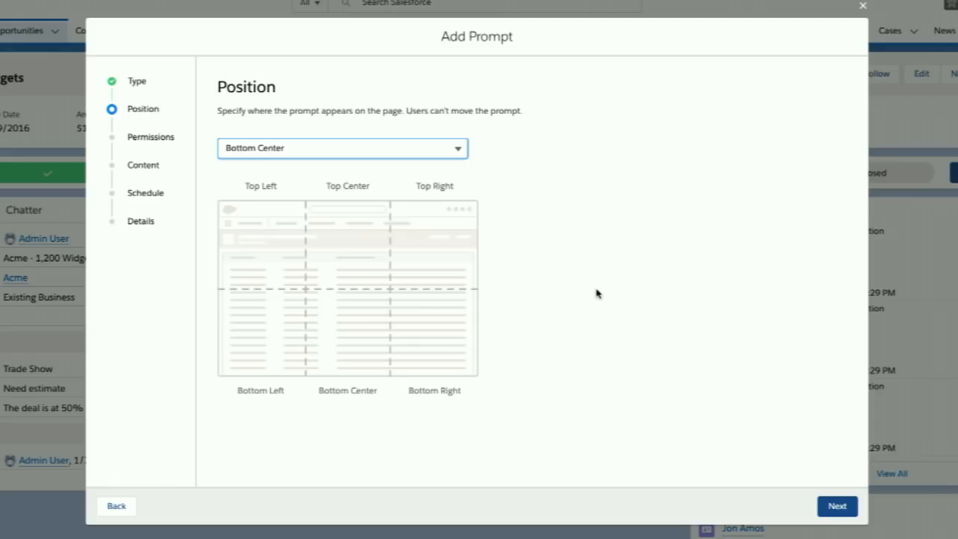
left_click(431, 145)
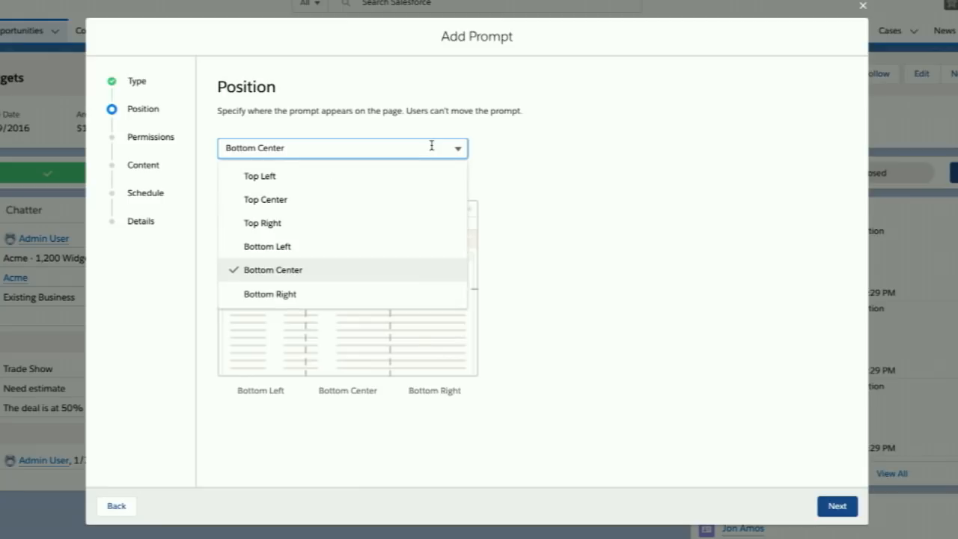
left_click(327, 199)
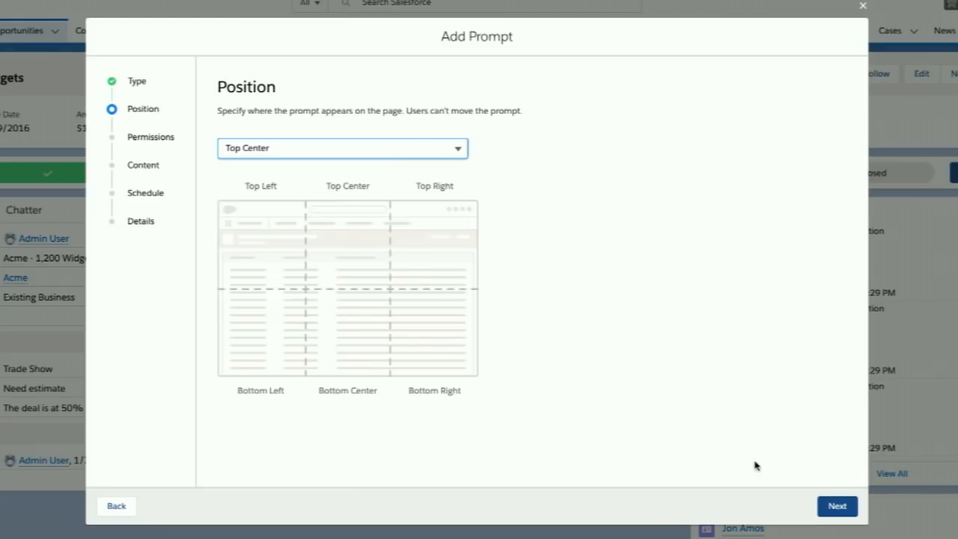
left_click(839, 509)
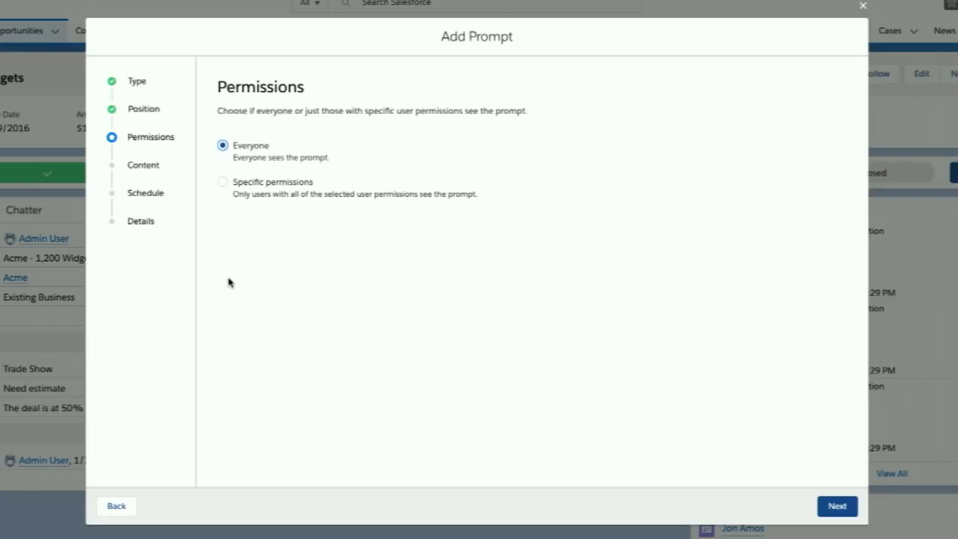
left_click(223, 182)
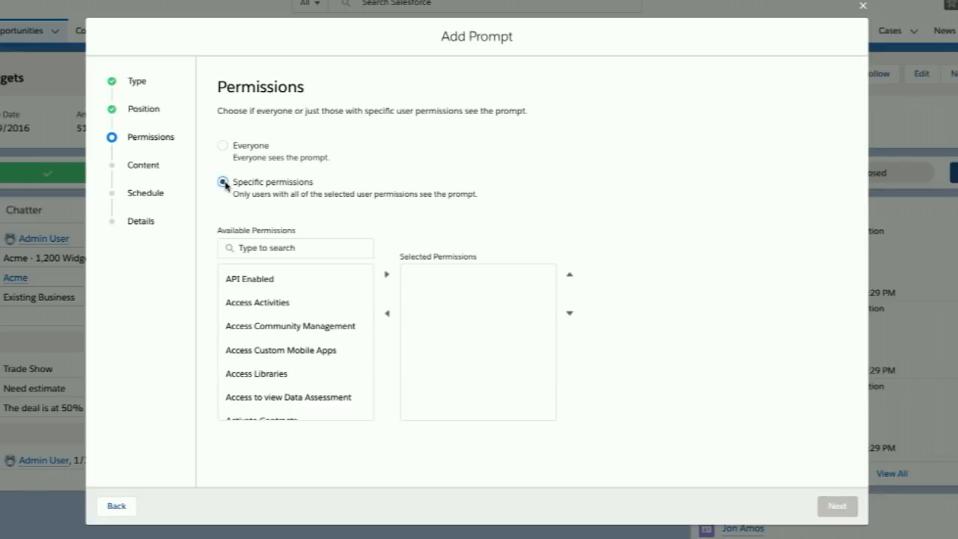
scroll(293, 322, "down", 5)
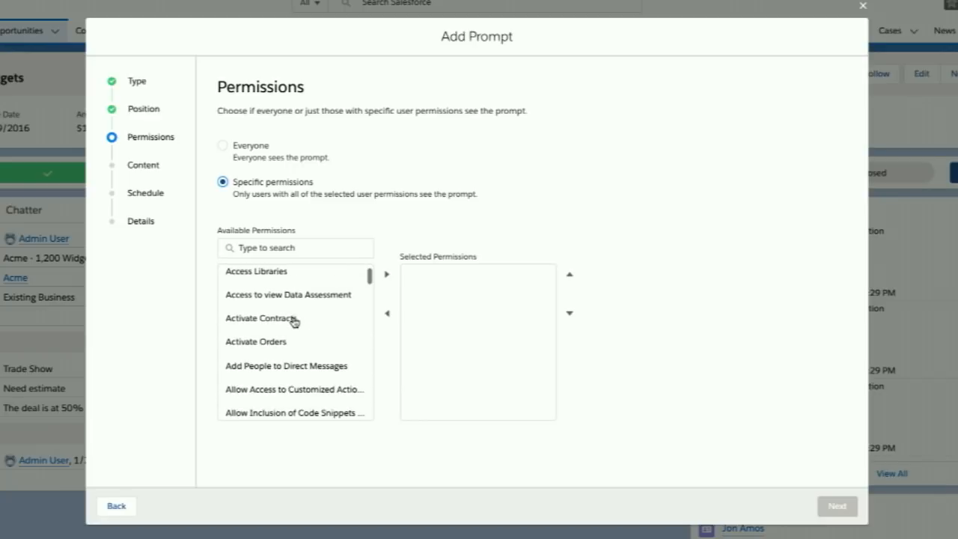
scroll(293, 322, "up", 5)
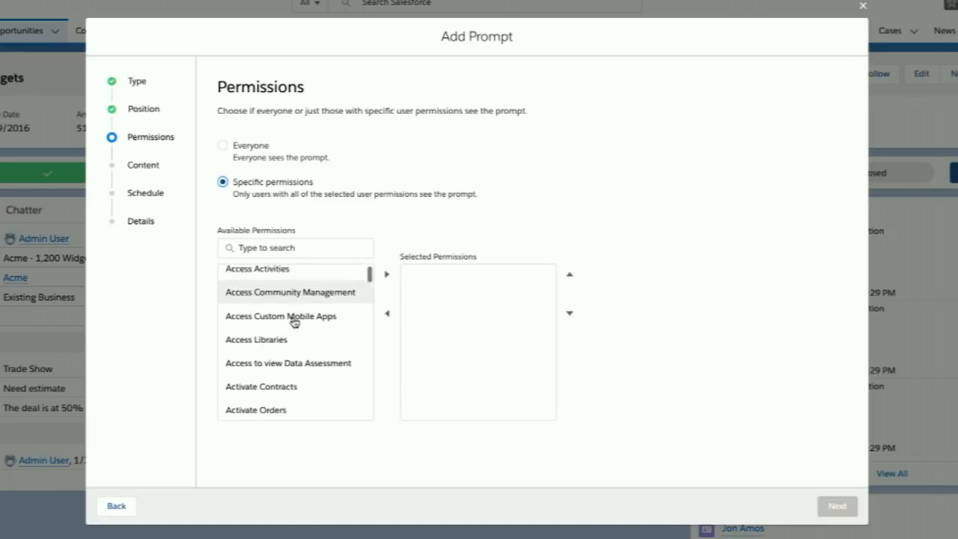
left_click(222, 145)
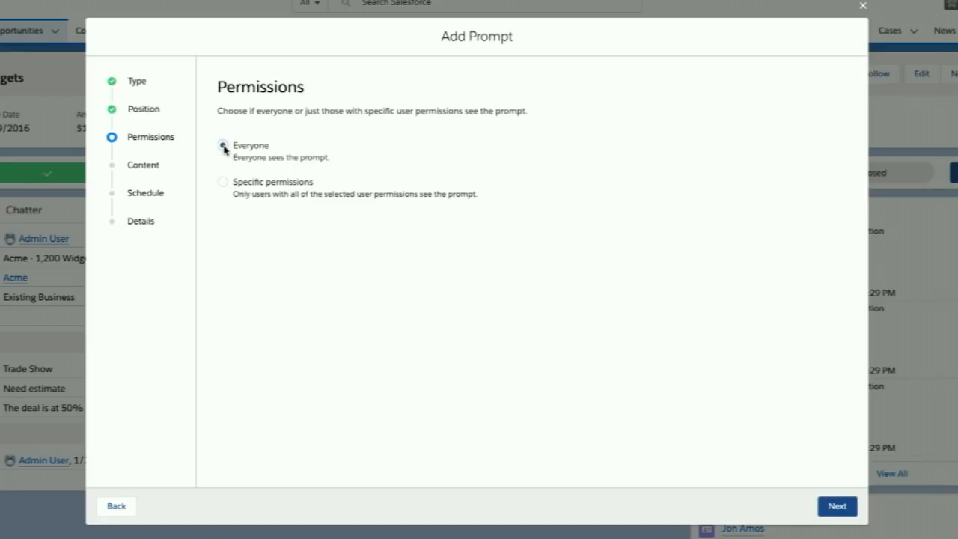
- Accept Everyone as the prompt's audience and title the prompt "Sales Path is amazing!"
left_click(830, 507)
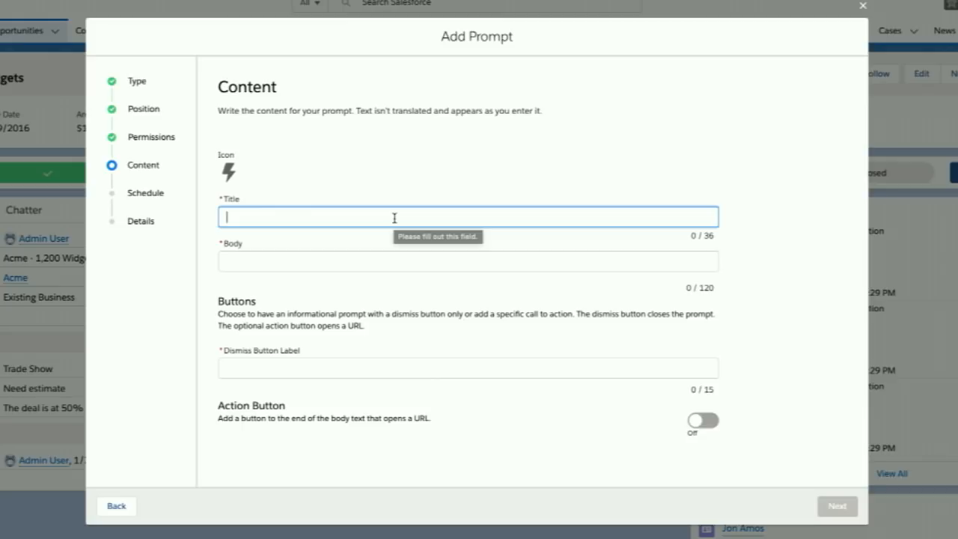
type("Sale")
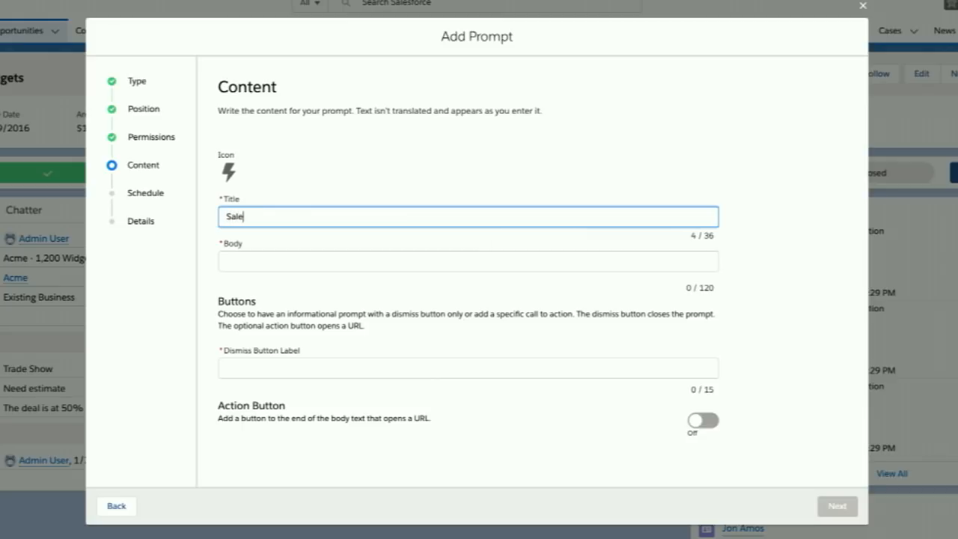
type("s Path is amazing!")
key("Tab")
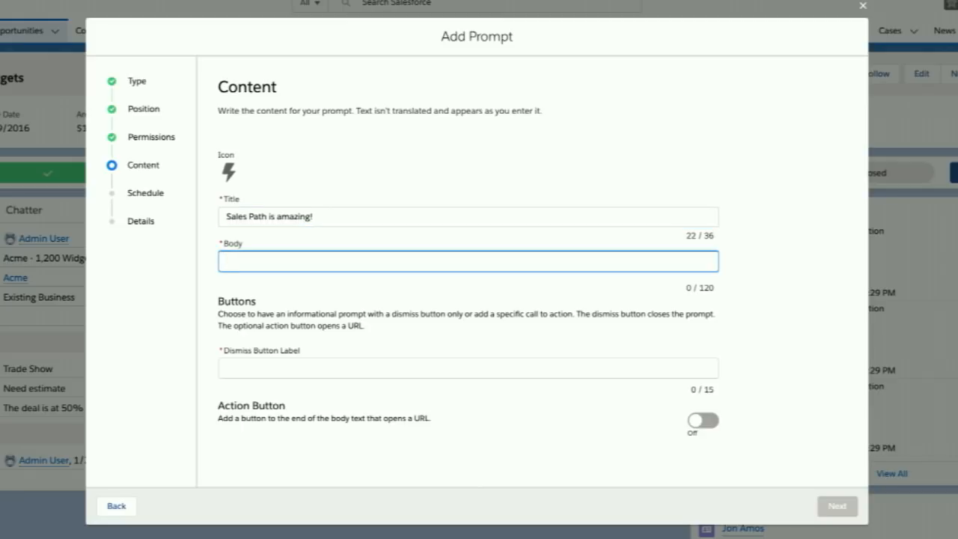
- Enter "Use Sales Path to help close deals faster!" as the prompt body and label the dismiss button "Got it!"
type("Use Sales Path to help close dle")
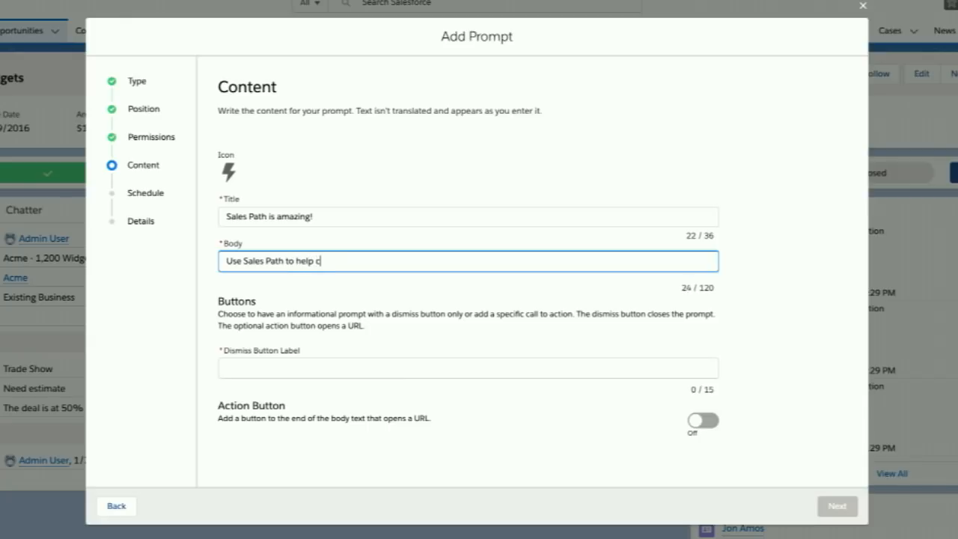
key("BackSpace")
key("BackSpace")
type("eals faster!")
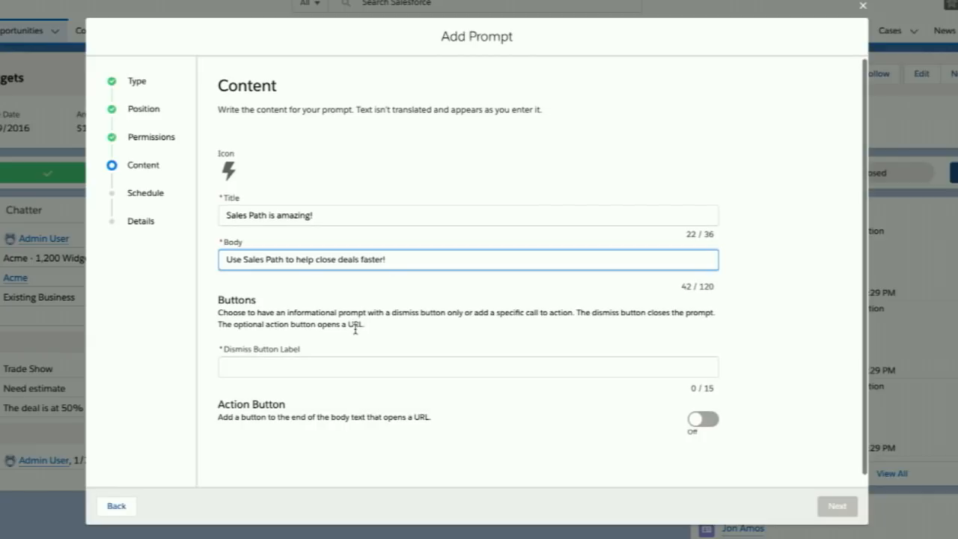
left_click(339, 368)
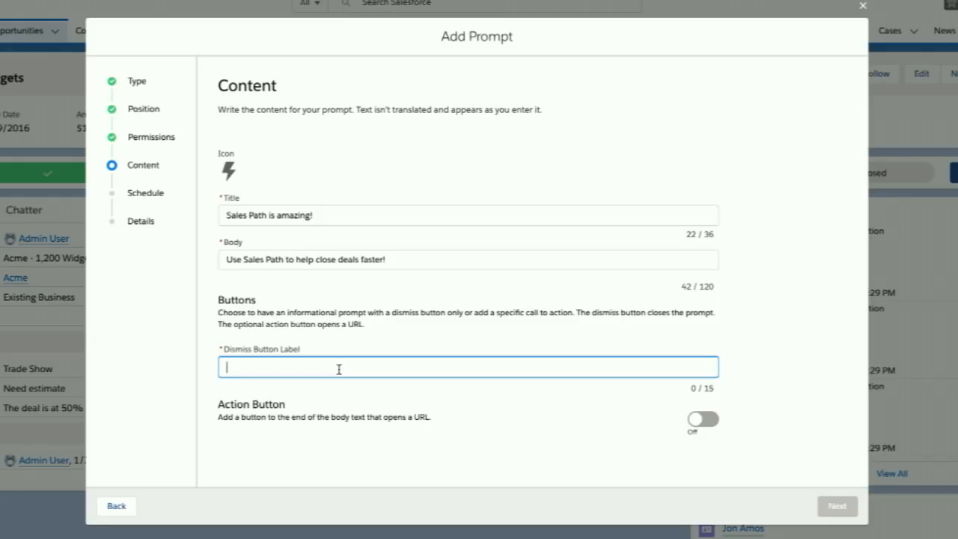
type("Got it!")
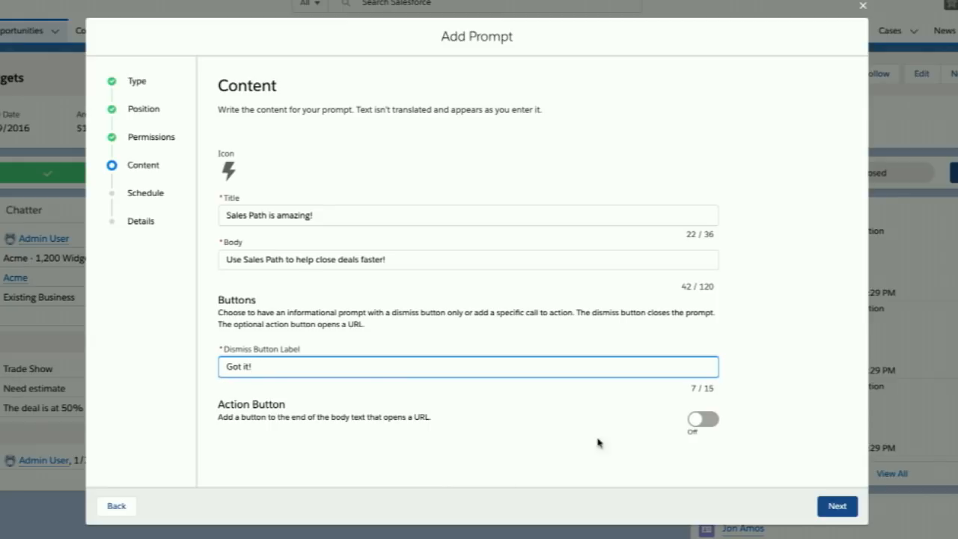
- Enable the prompt's action button and label it "Show me how"
left_click(693, 421)
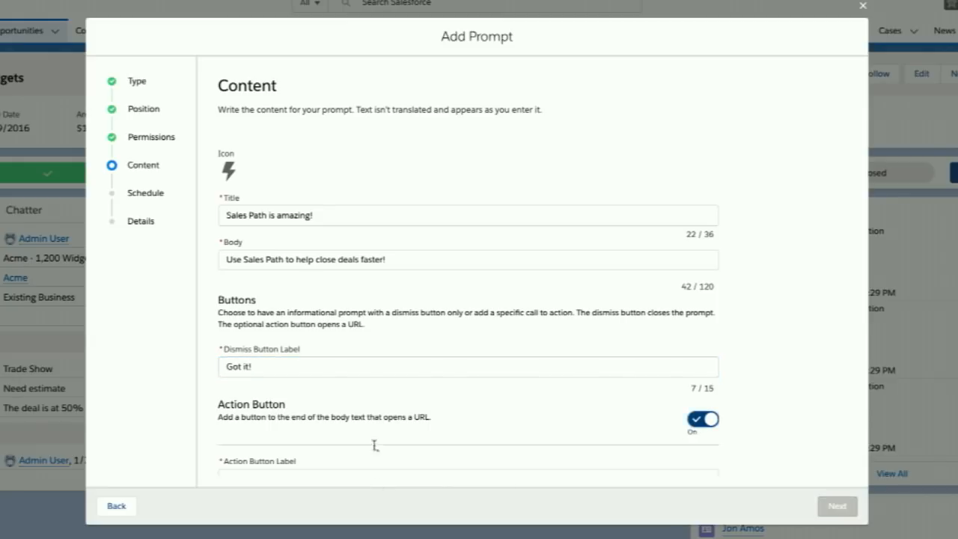
scroll(374, 434, "down", 2)
left_click(344, 390)
type("Show me how")
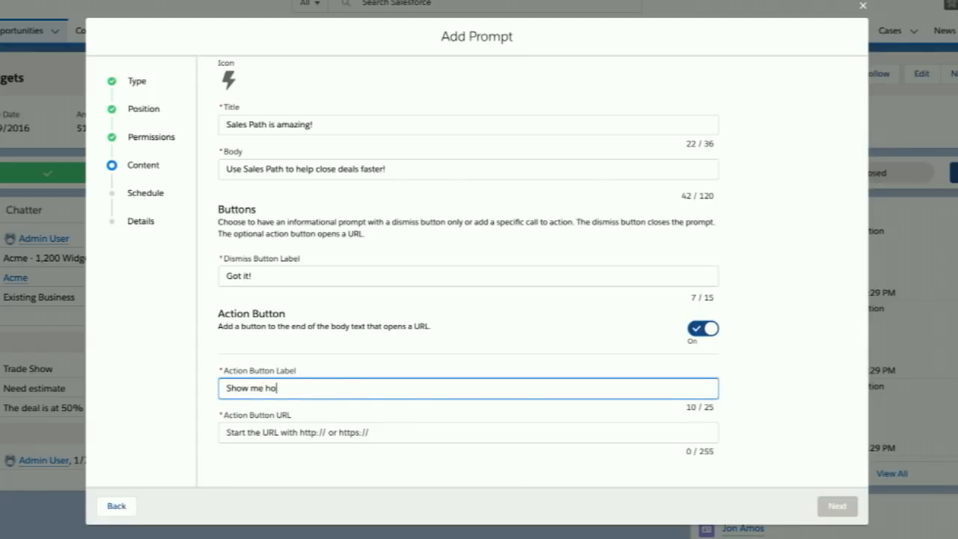
key("Tab")
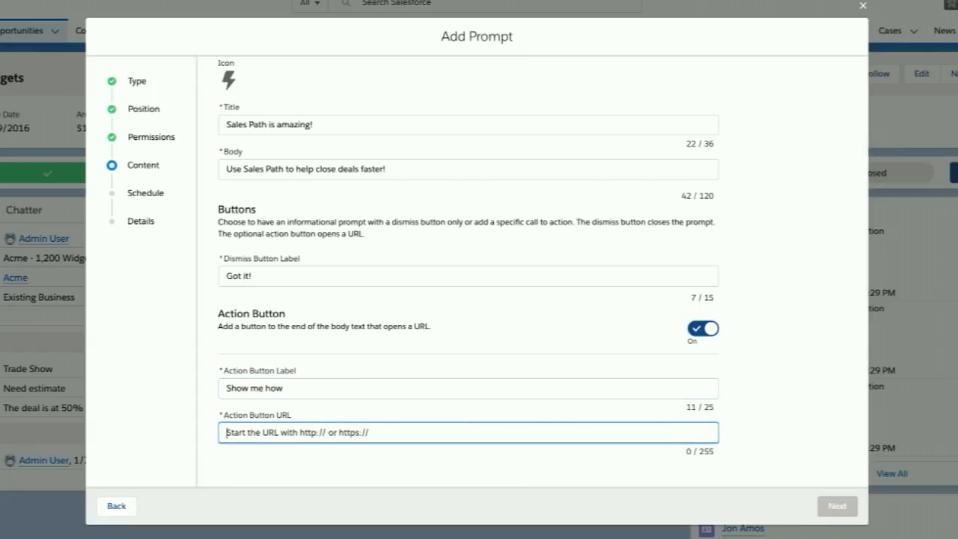
type("Coming soon: Two brand new trails to share with your teams to get them up to speed on using Quip in Salesforce")
key("ctrl+a")
key("BackSpace")
type("h")
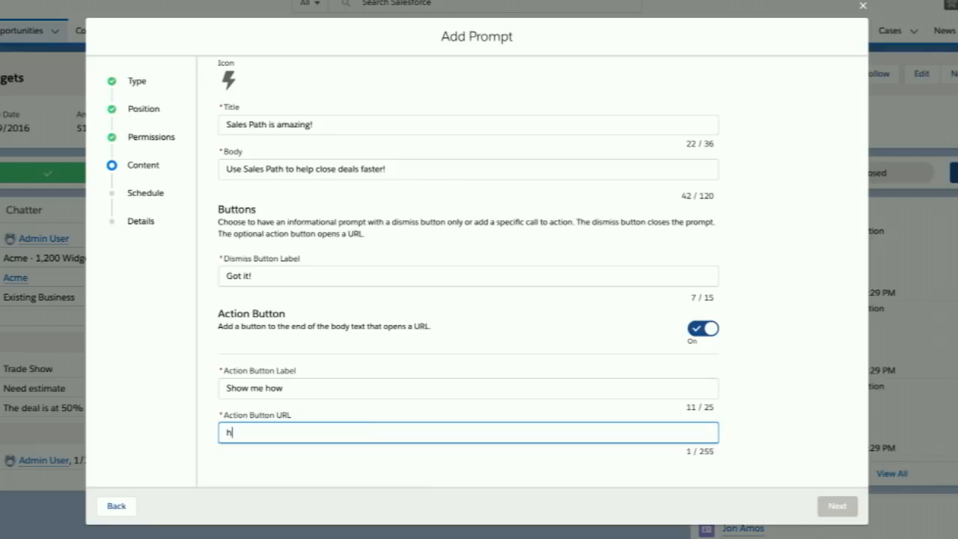
type("ttp://trailhead.com")
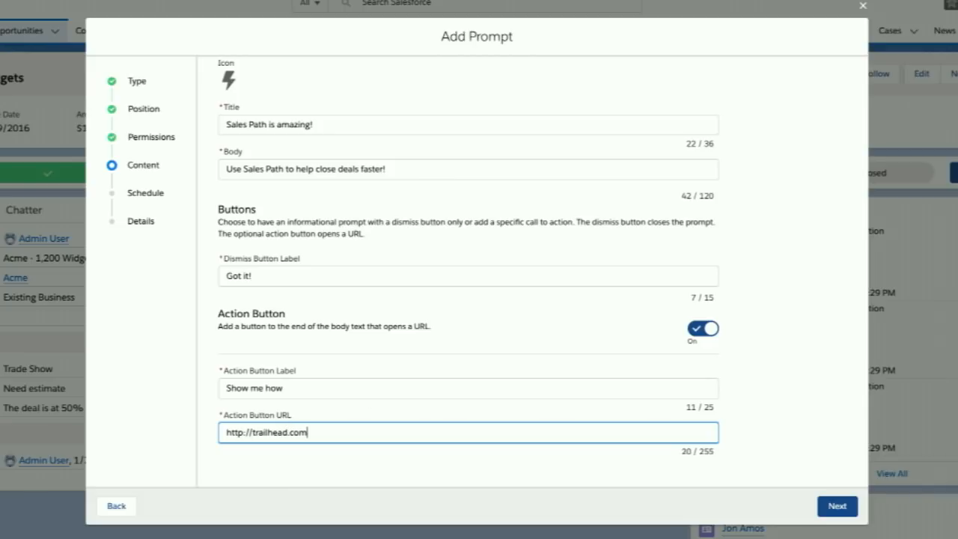
left_click(834, 506)
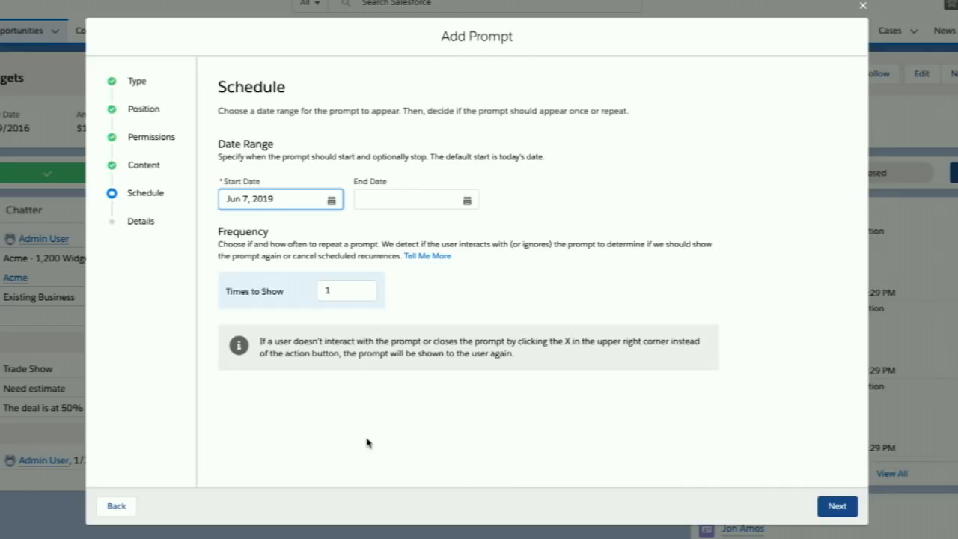
- Set the prompt's end date to Jul 31, 2019
left_click(467, 201)
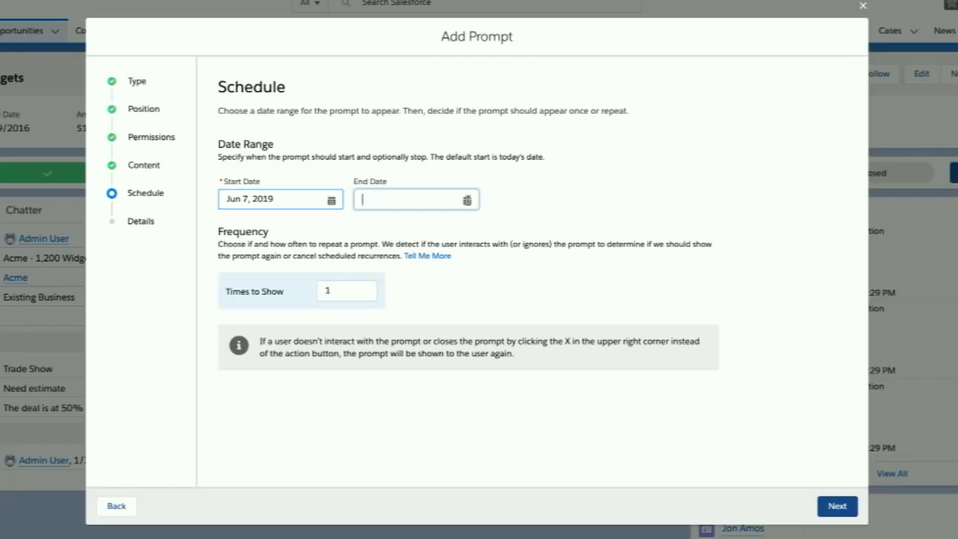
left_click(482, 224)
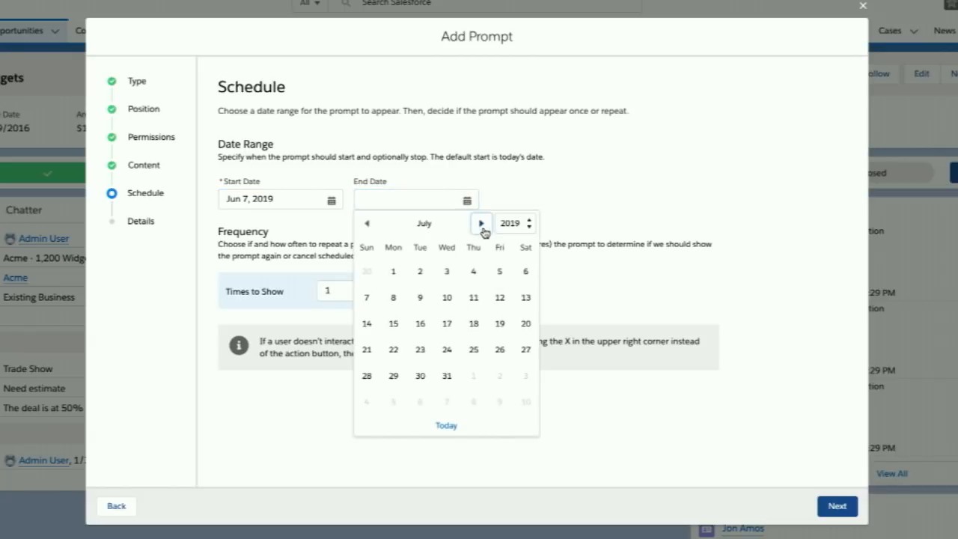
left_click(446, 376)
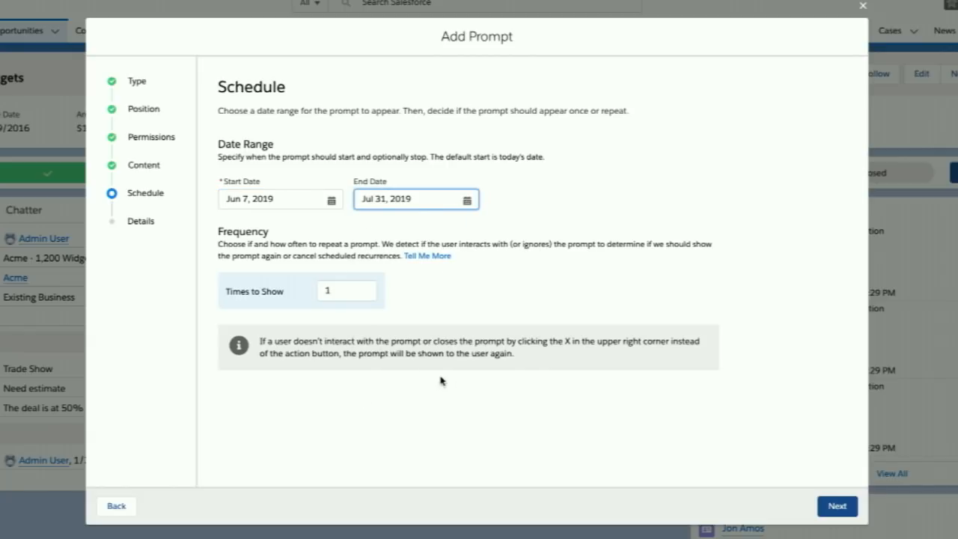
- Schedule the prompt to show 3 times with 7 days in between
left_click(348, 291)
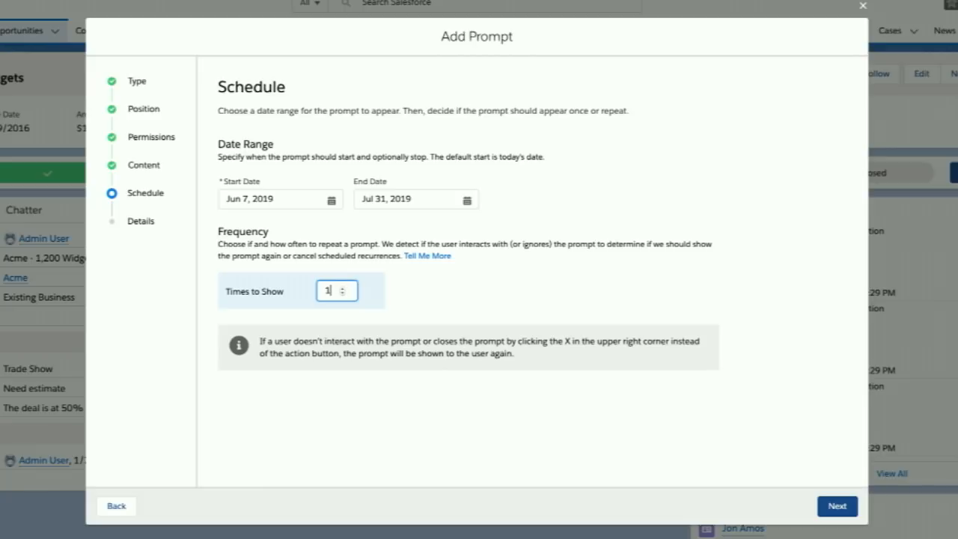
key("BackSpace")
type("3")
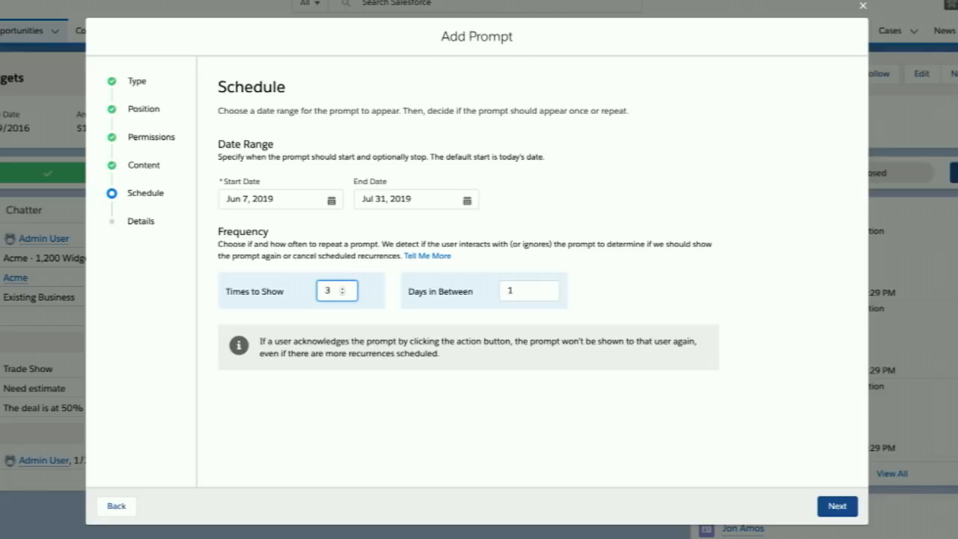
key("Tab")
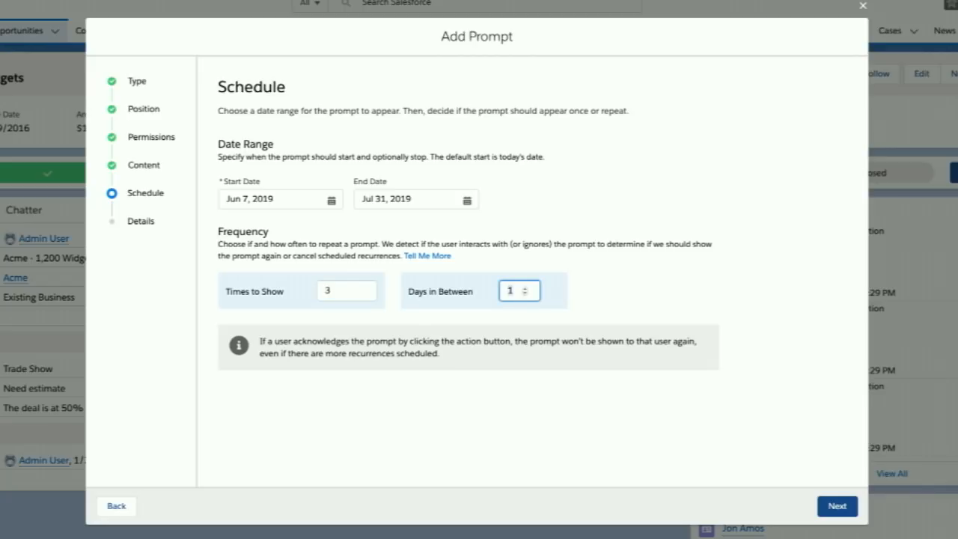
type("7")
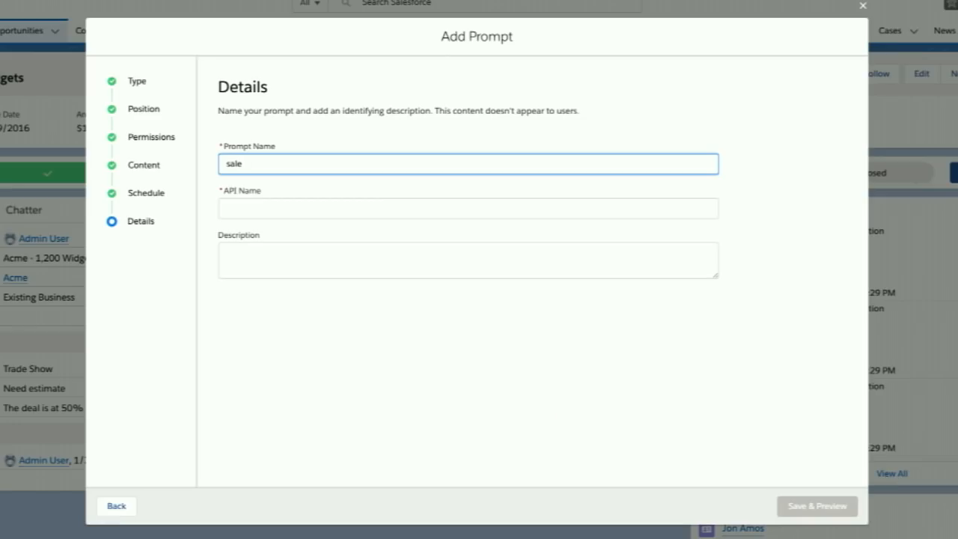
- Name the prompt saleapath, leave its description empty, and save it for preview
type("apath")
key("Tab")
key("Tab")
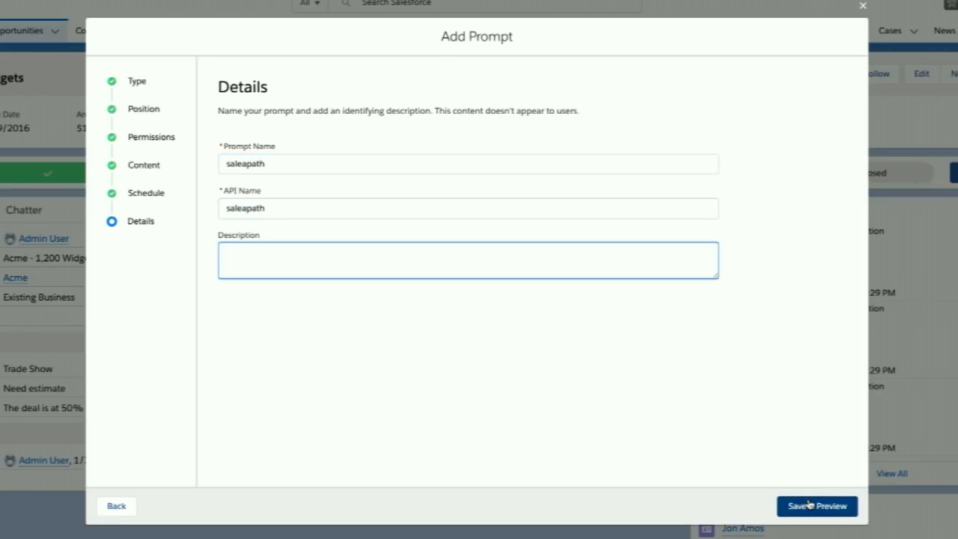
left_click(808, 505)
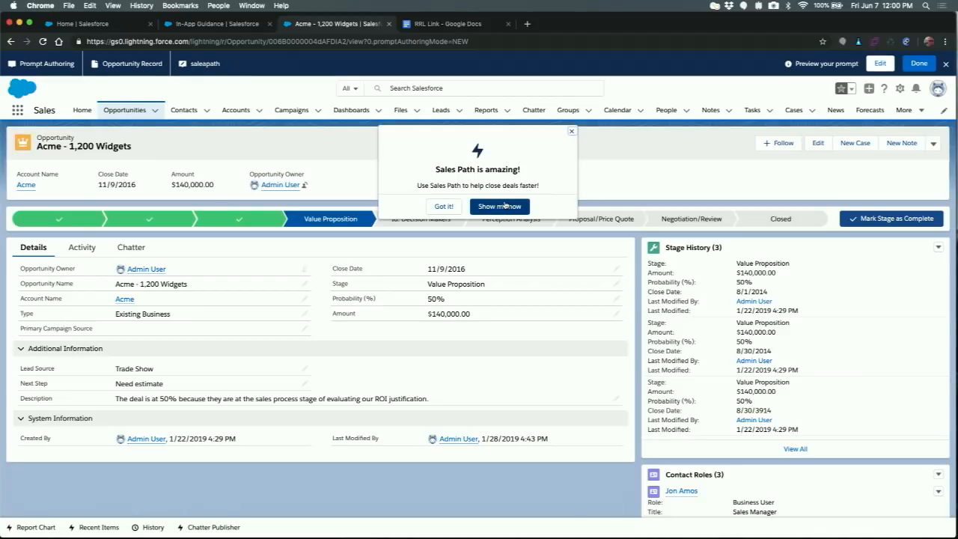
- Finish the prompt preview, close the opportunity page and reload the In-App Guidance setup page
left_click(915, 66)
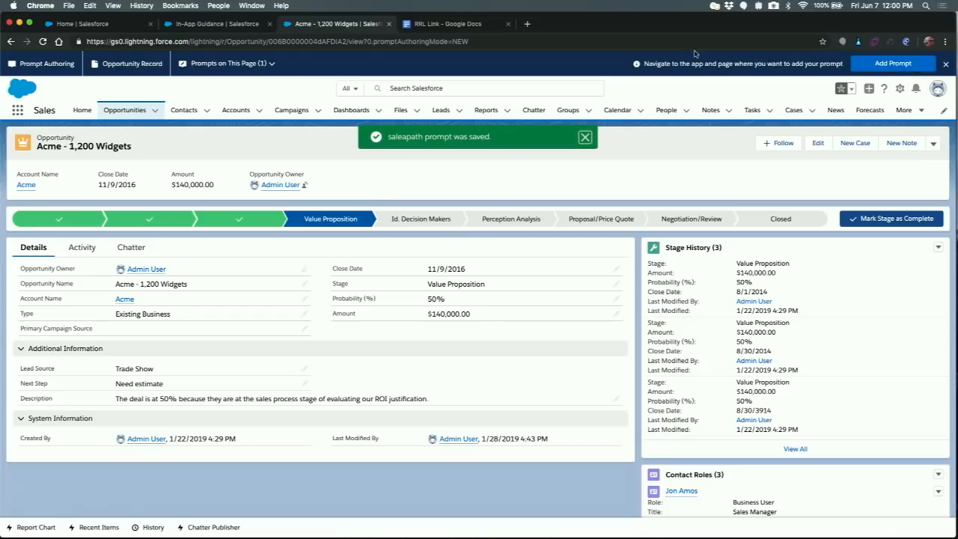
left_click(388, 24)
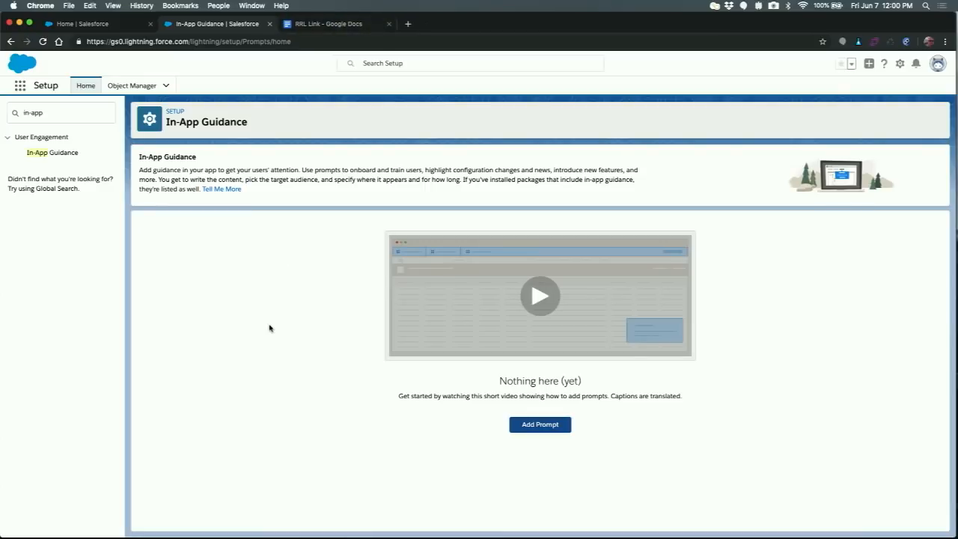
key("super+r")
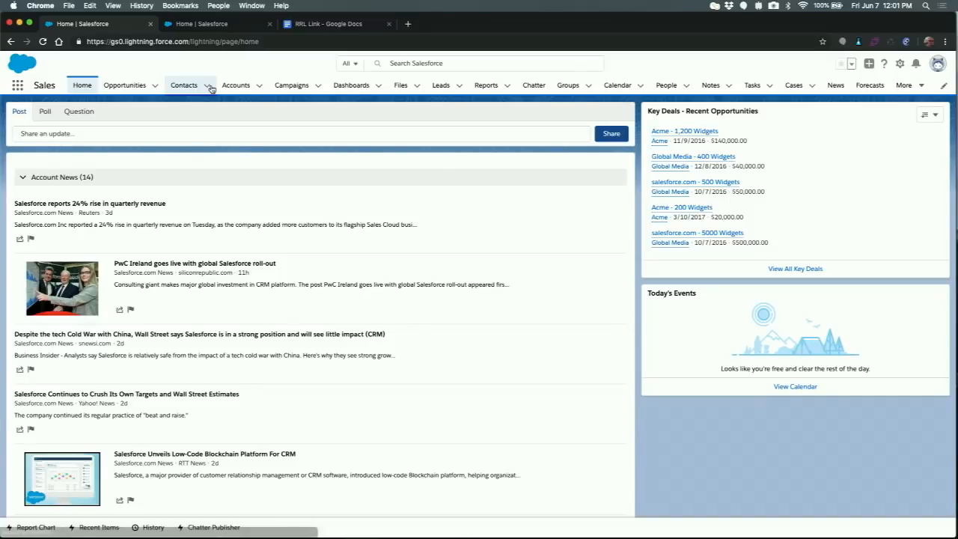
- Open the favorite contact's record in the Sales app and show its related lists
left_click(207, 87)
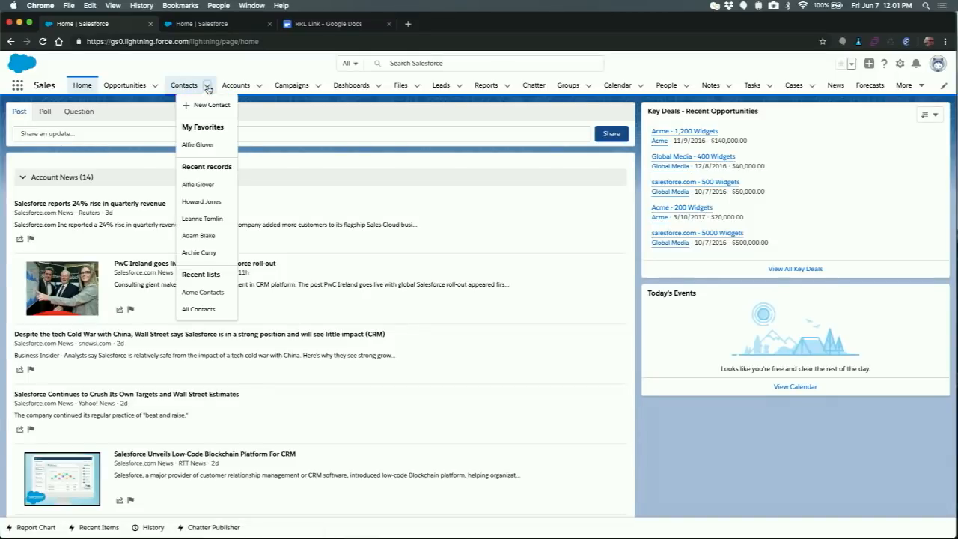
left_click(206, 145)
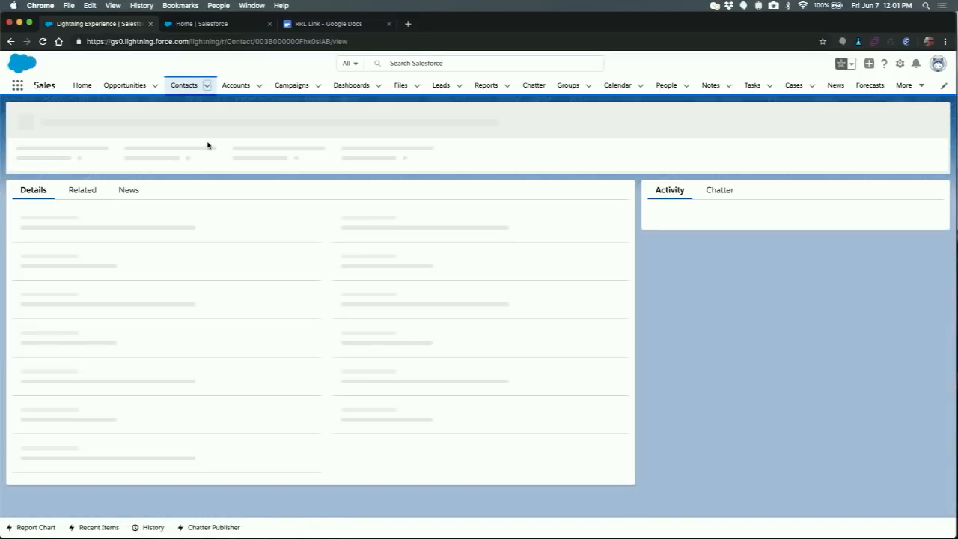
left_click(82, 190)
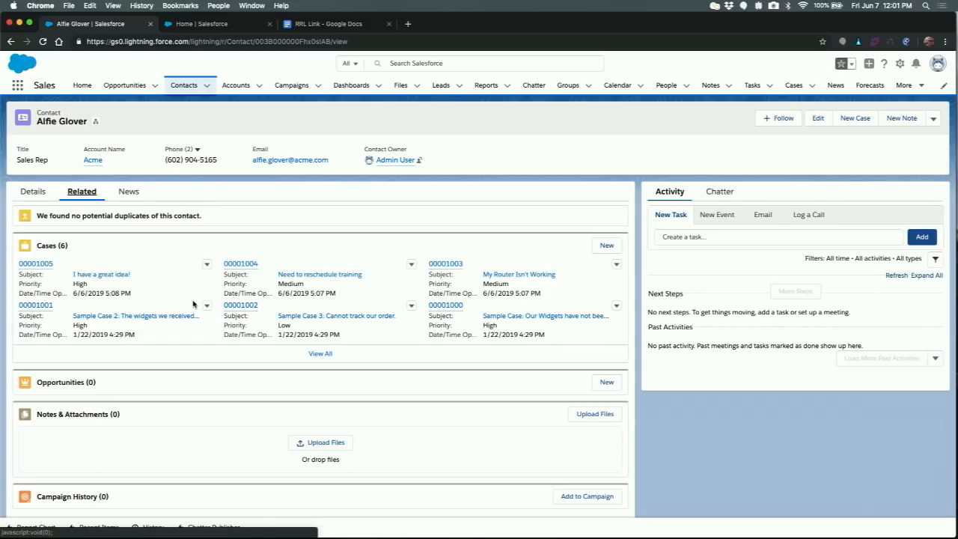
- Open the favorite account Acme and widen the Lead Source column in its Contacts related list
left_click(259, 86)
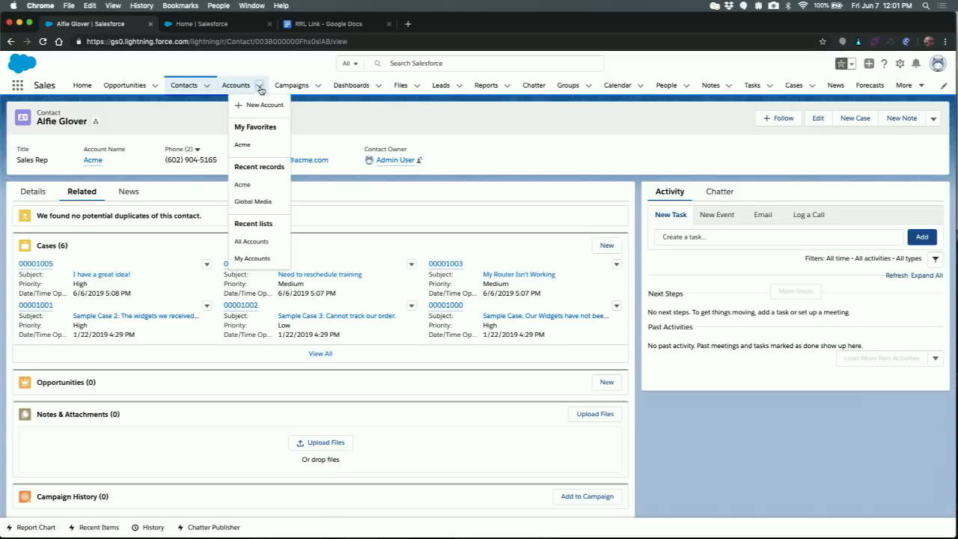
left_click(246, 145)
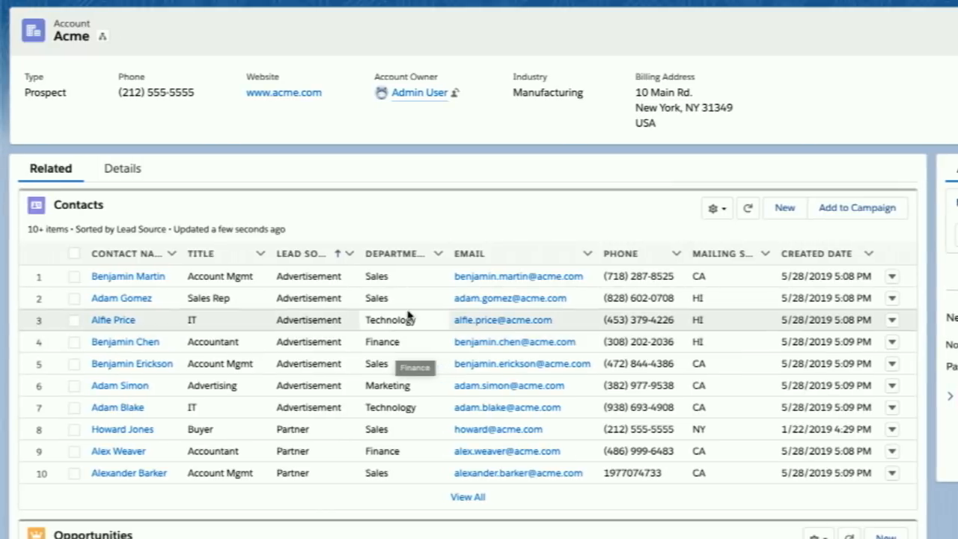
left_click_drag(359, 254, 431, 253)
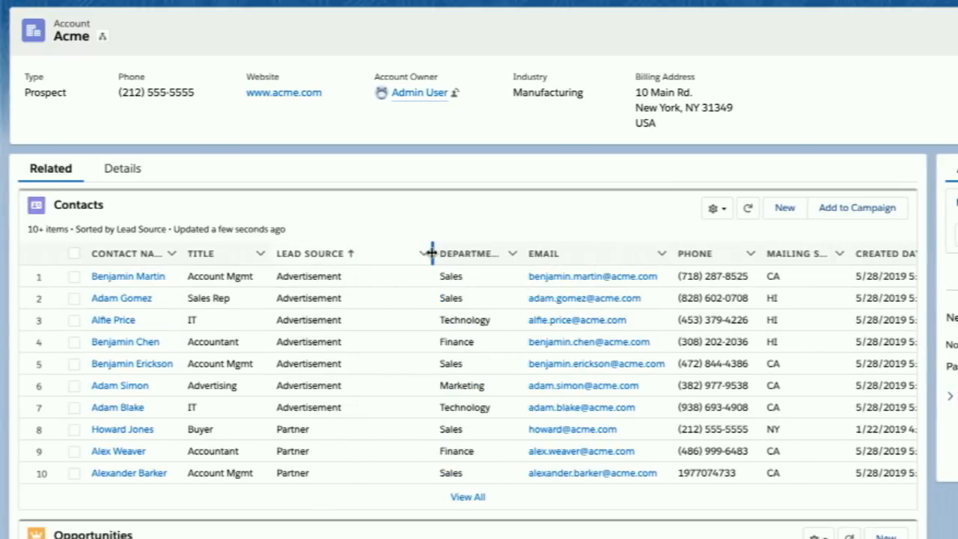
- Turn on text wrapping for the Email column of the Contacts list and narrow the column
left_click(662, 254)
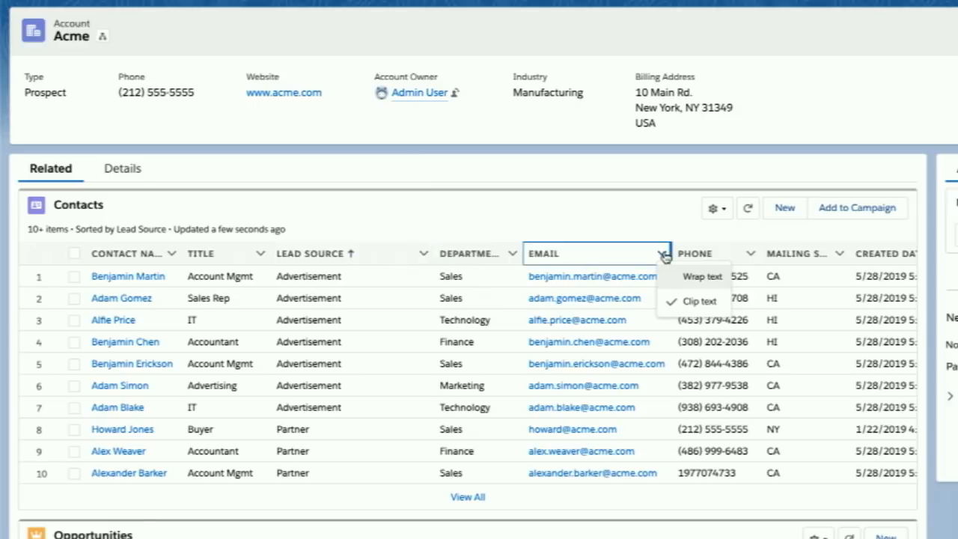
left_click(687, 280)
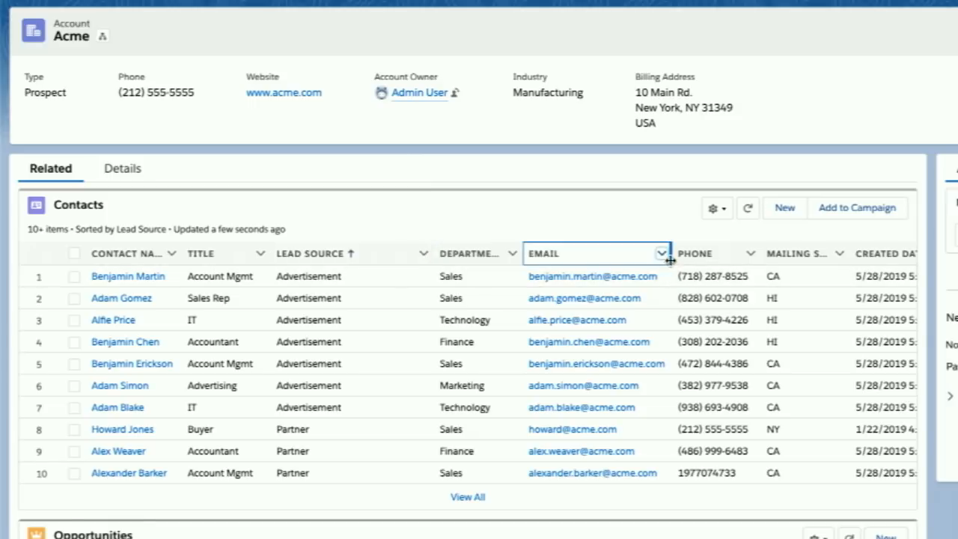
left_click_drag(669, 257, 613, 254)
- Switch the Email column of the Contacts list back to clipped text
scroll(574, 334, "right", 1)
left_click(588, 255)
left_click(573, 301)
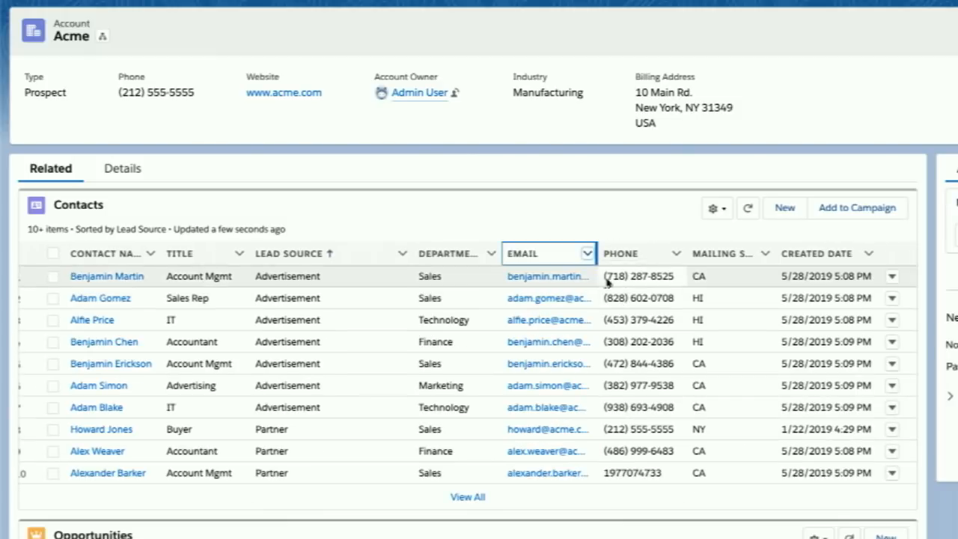
left_click(544, 232)
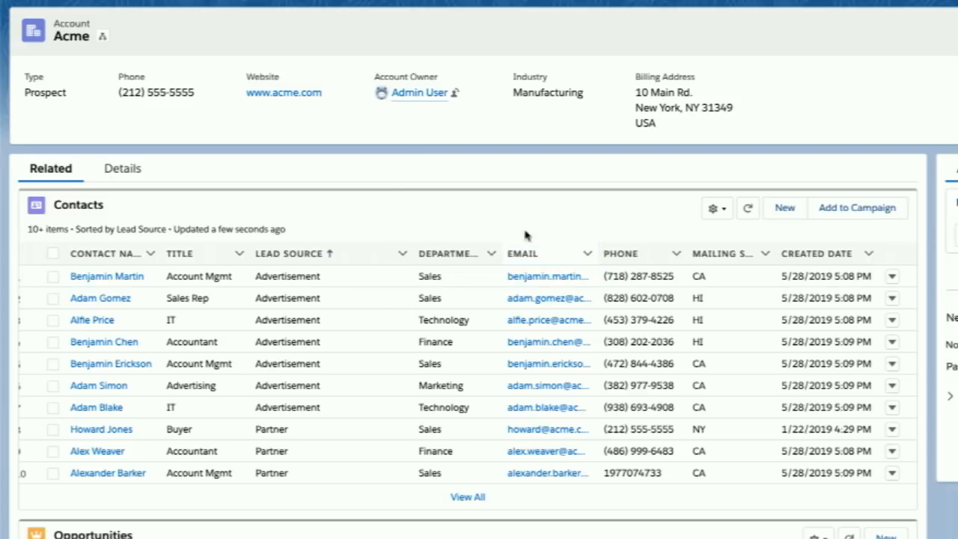
- Sort the Contacts list by title, and then by department in descending order
left_click(186, 254)
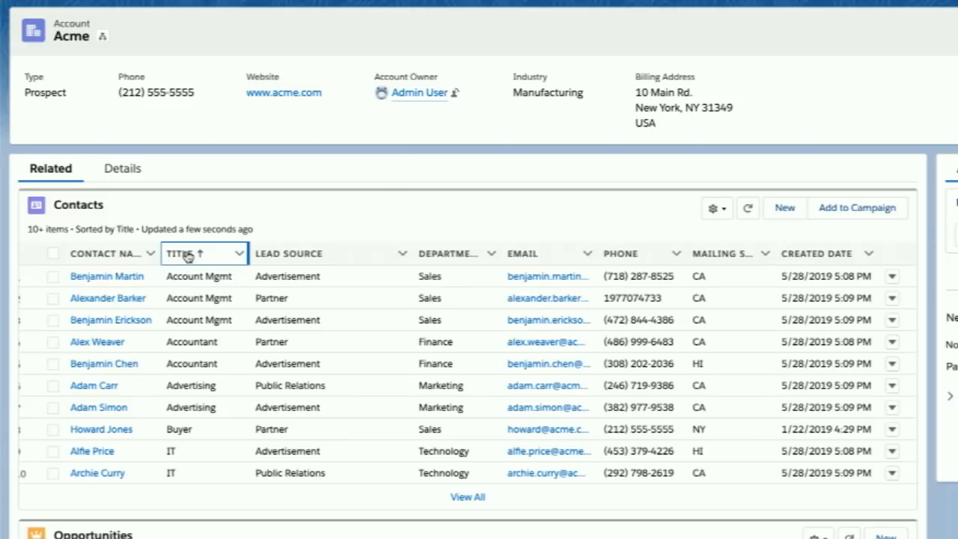
left_click(444, 255)
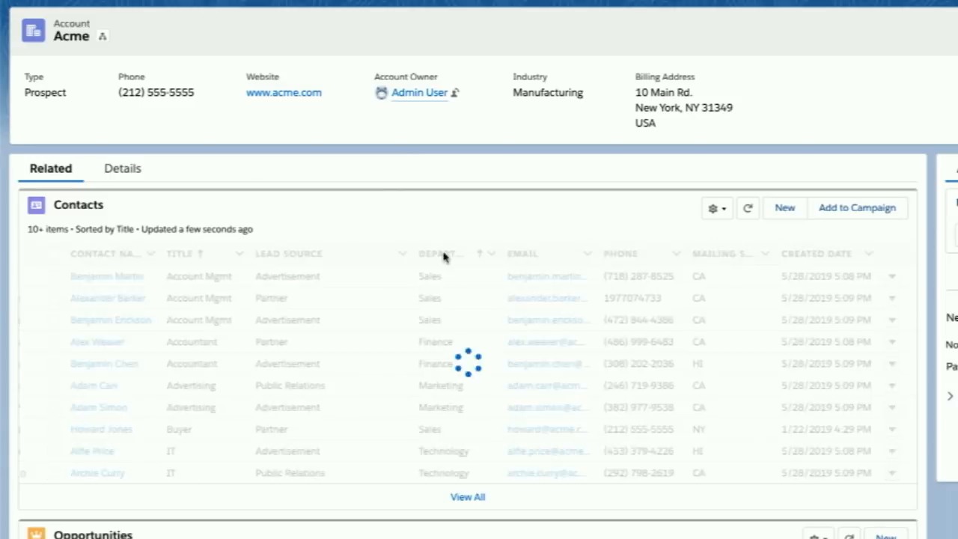
left_click(443, 255)
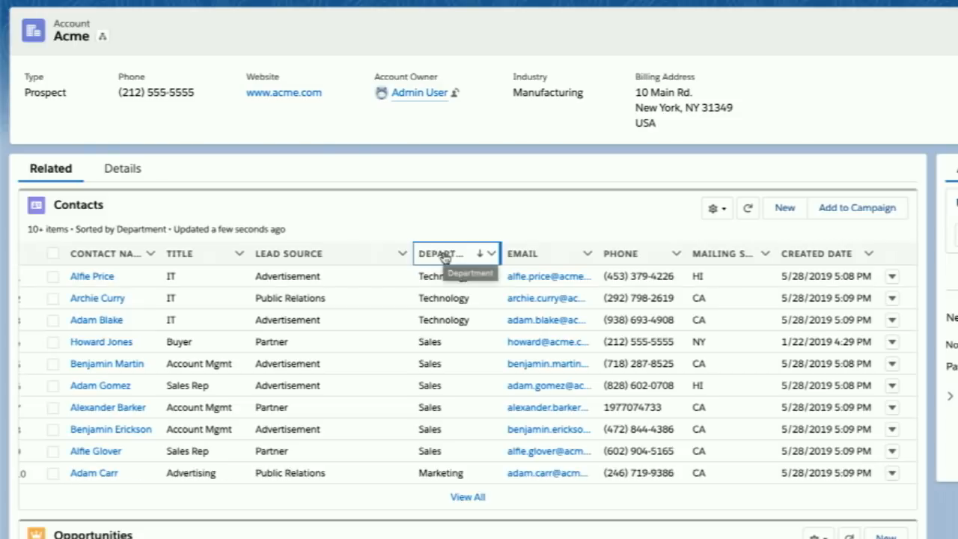
- Add the three Technology department contacts to the IT Summer Email Campaign with member status Sent, keeping existing members' status
left_click(53, 277)
left_click(53, 297)
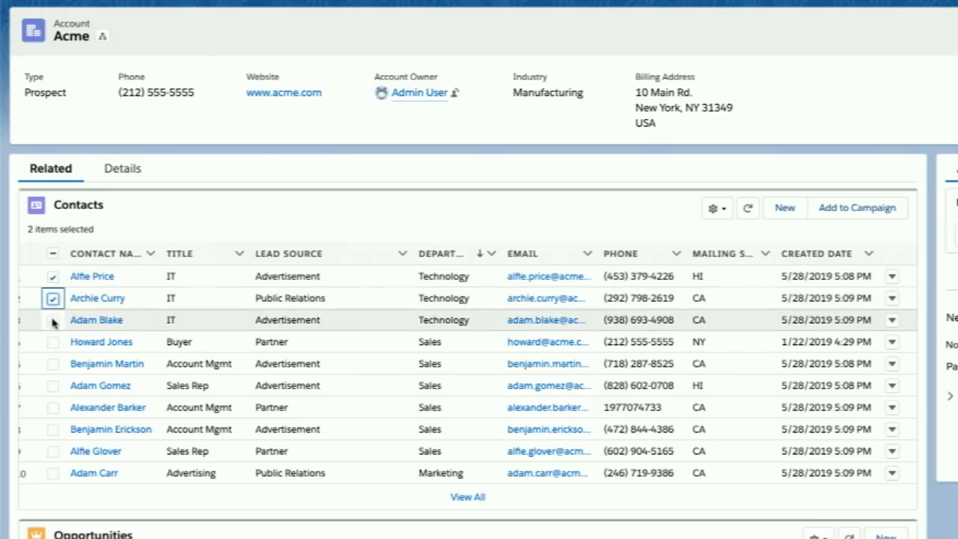
left_click(52, 319)
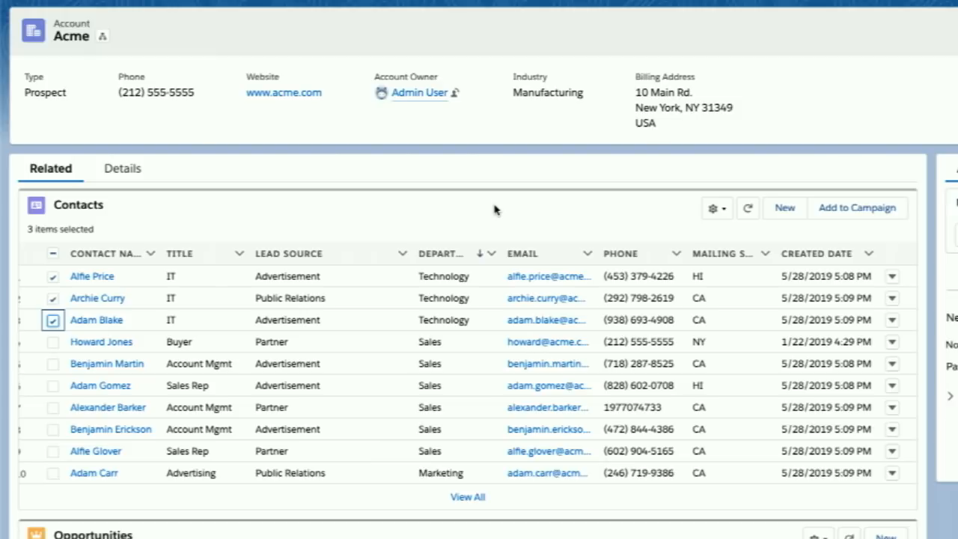
left_click(852, 209)
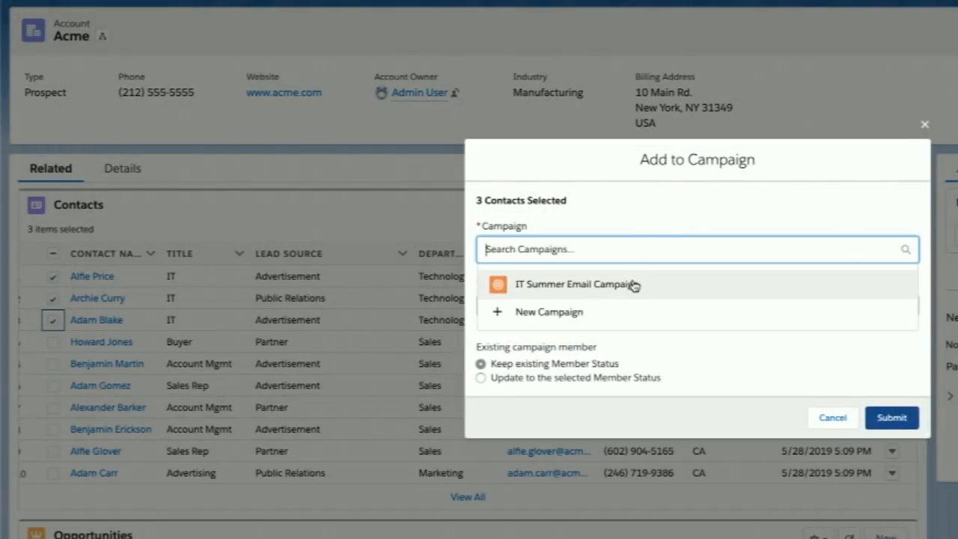
left_click(633, 286)
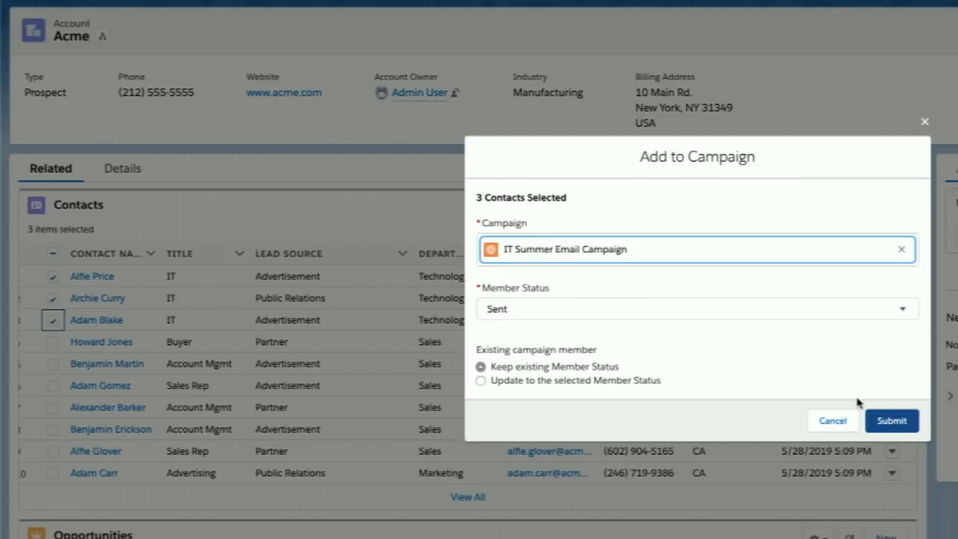
left_click(891, 420)
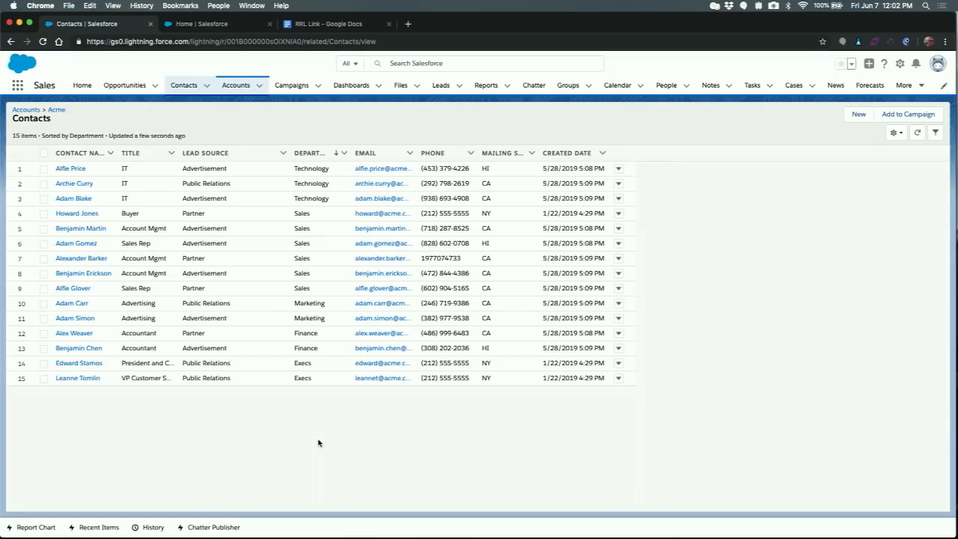
- Filter the full Acme contact list to the lead sources Advertisement and Public Relations
left_click(892, 132)
left_click(862, 170)
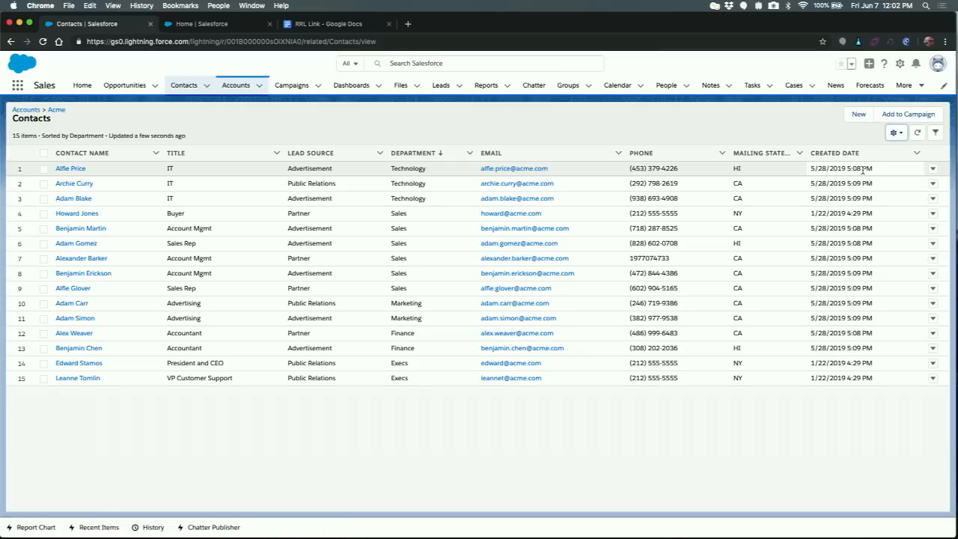
left_click(936, 136)
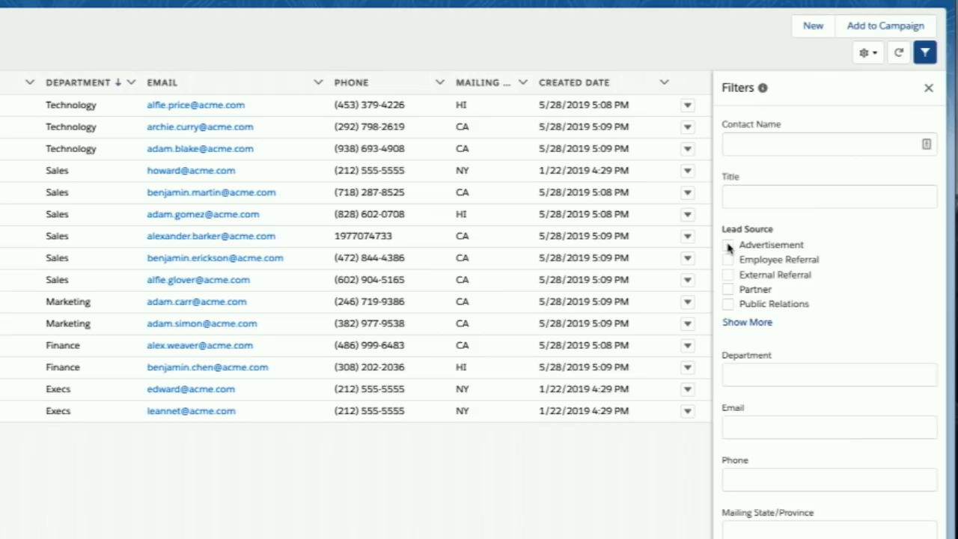
left_click(800, 264)
left_click(728, 304)
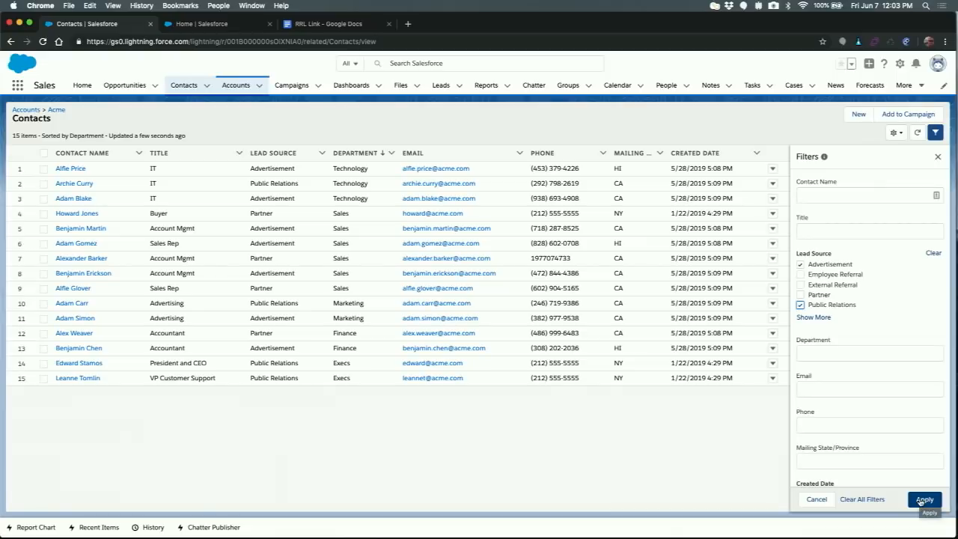
left_click(924, 499)
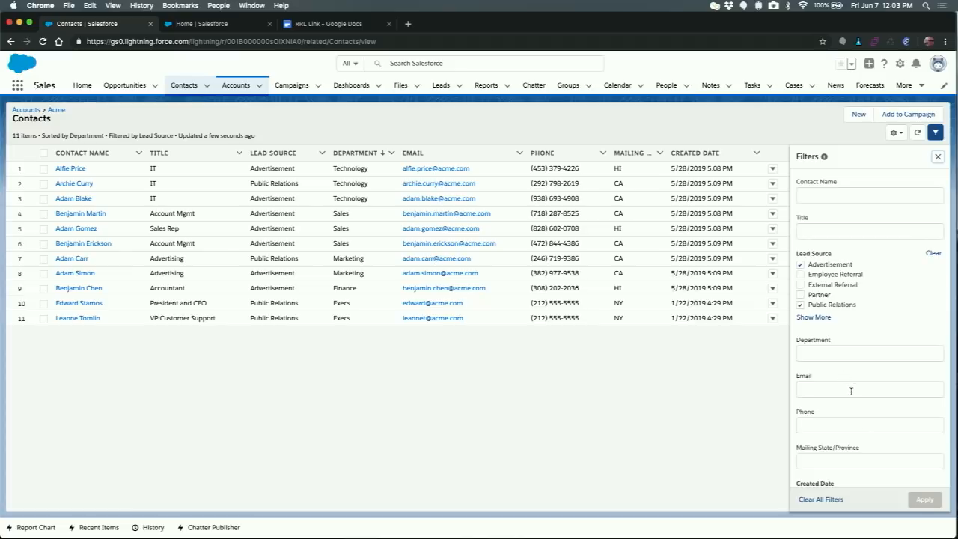
- Add a Department filter of "sales" to the contact list and apply it
left_click(847, 356)
type("sales")
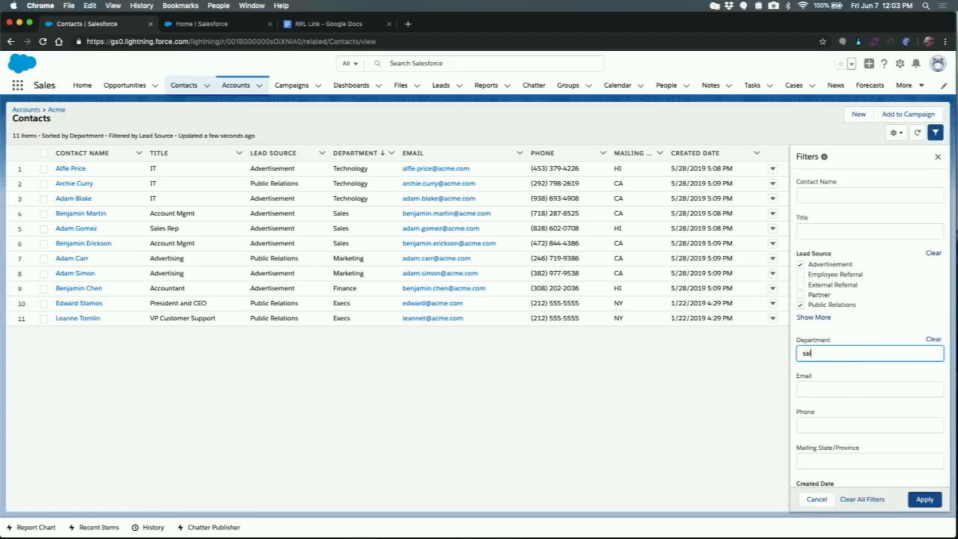
left_click(925, 501)
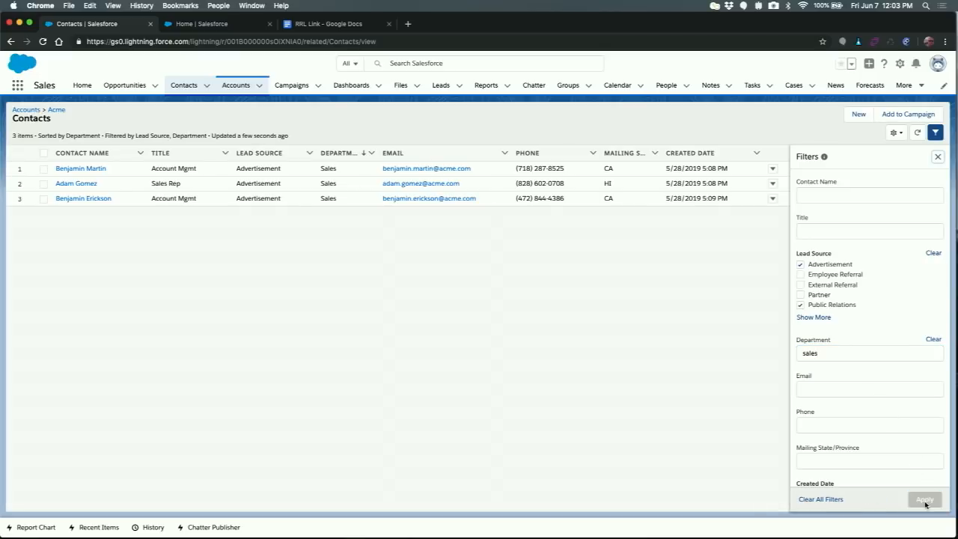
- Apply an additional Title filter of "rep" to the contact list and open the Sales Rep's contact record
left_click(821, 232)
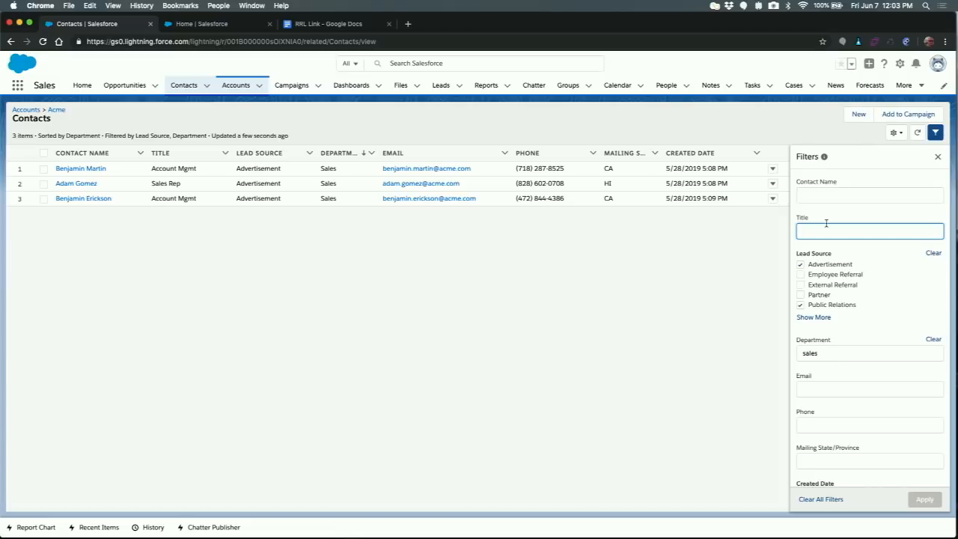
type("rep")
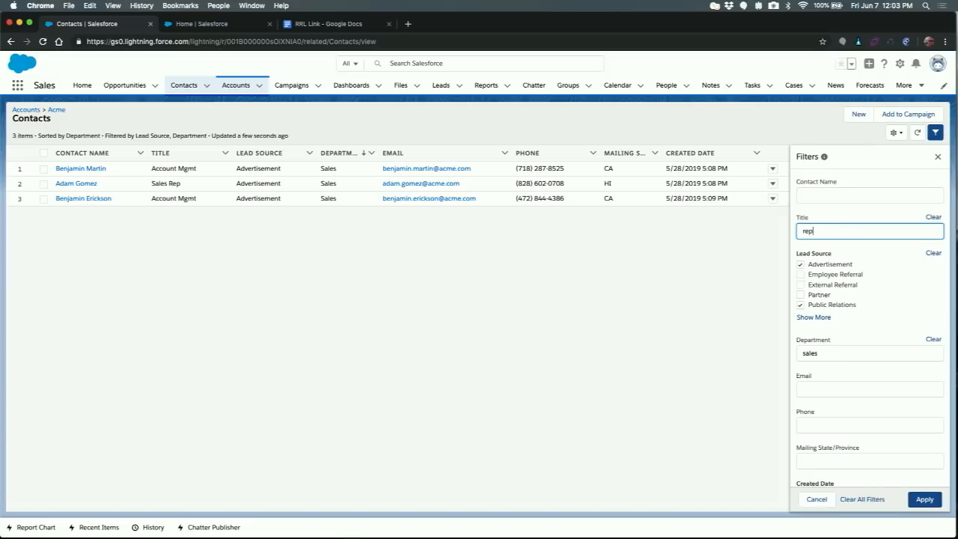
left_click(925, 500)
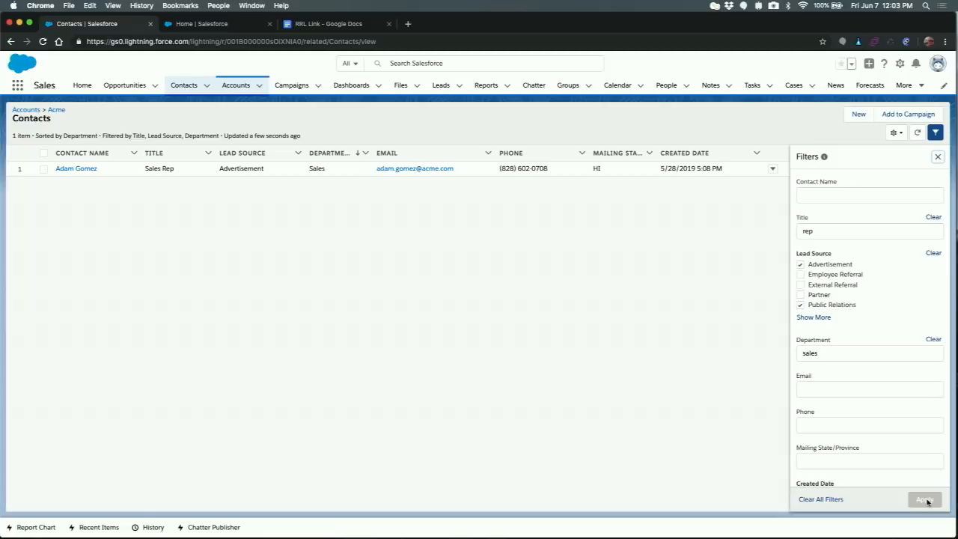
left_click(82, 171)
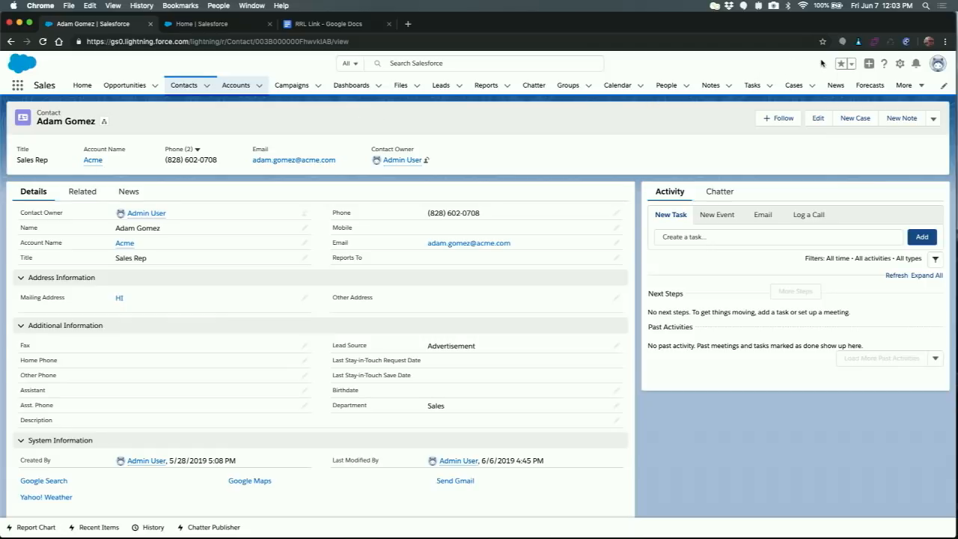
- Enable the Dark Mode feature in the Lightning Labs browser extension
left_click(858, 42)
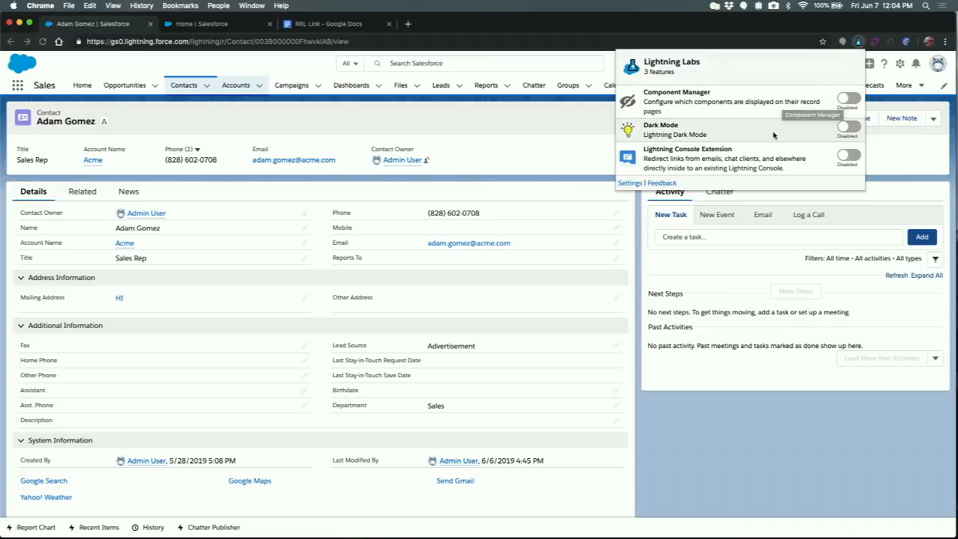
left_click(847, 127)
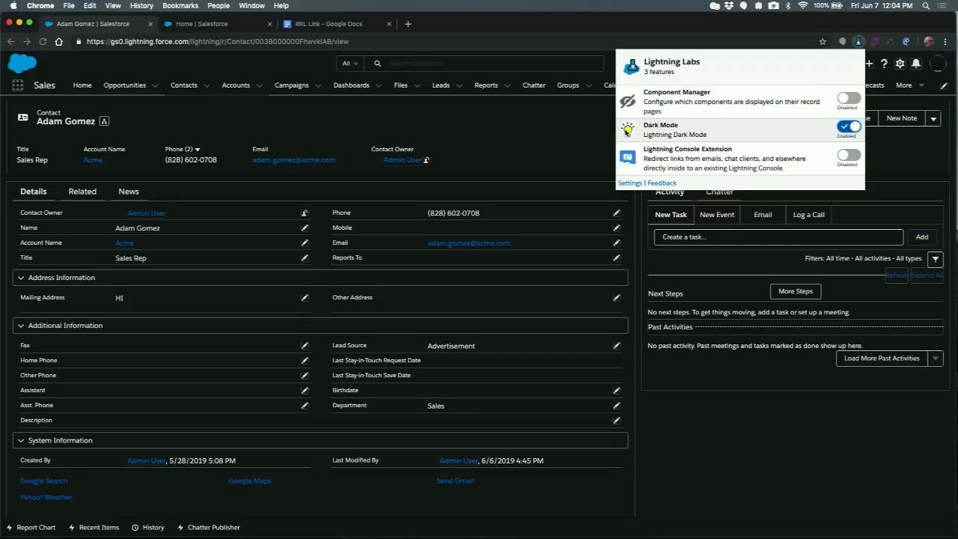
left_click(591, 135)
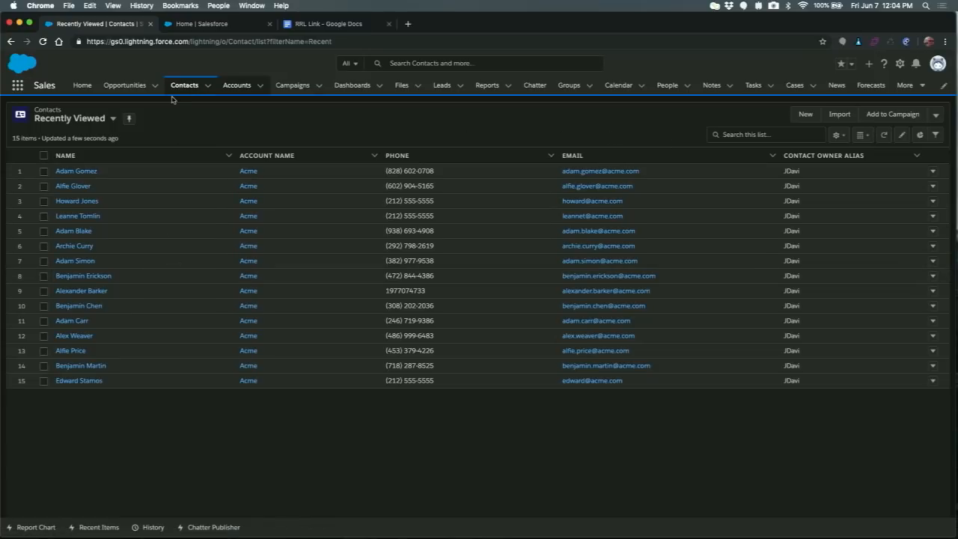
- Open the All Opportunities list and display it as a Kanban board
left_click(120, 85)
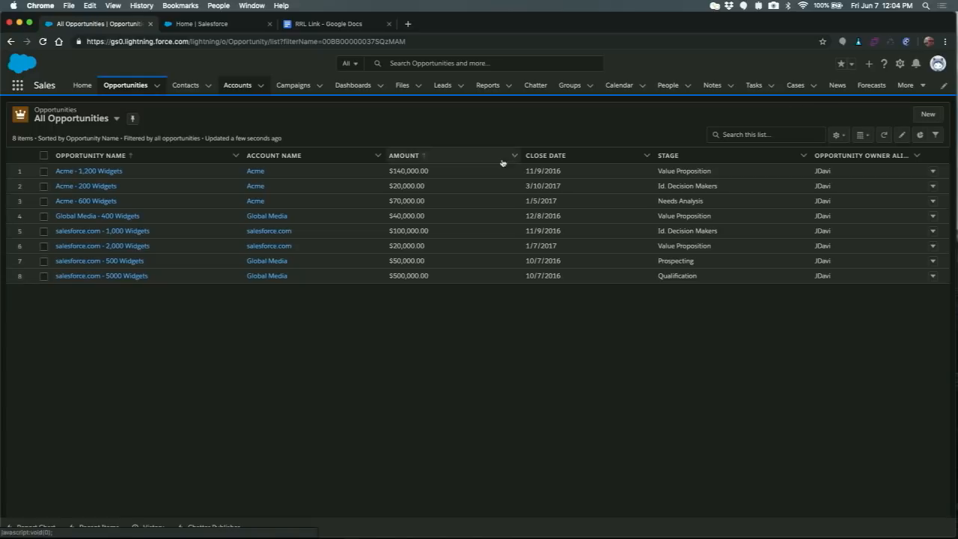
left_click(861, 136)
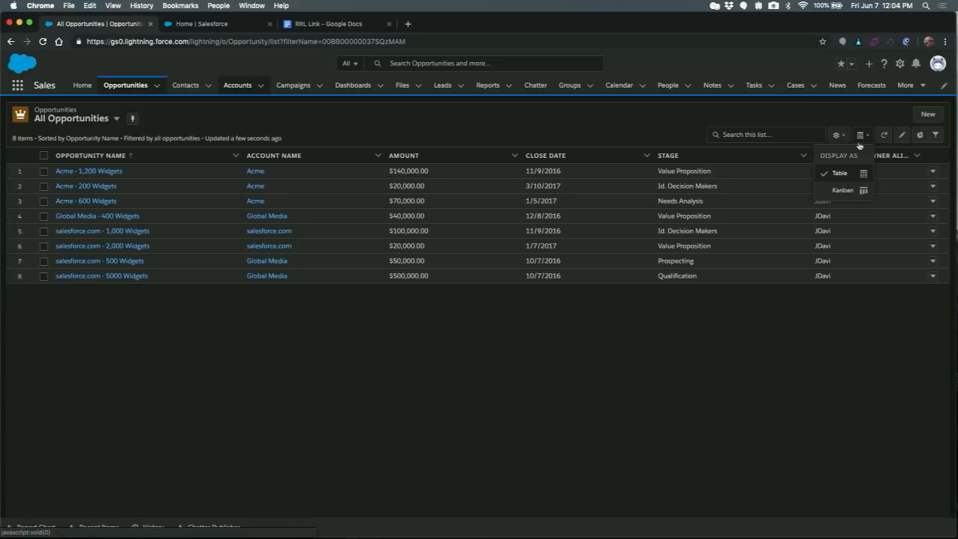
left_click(850, 189)
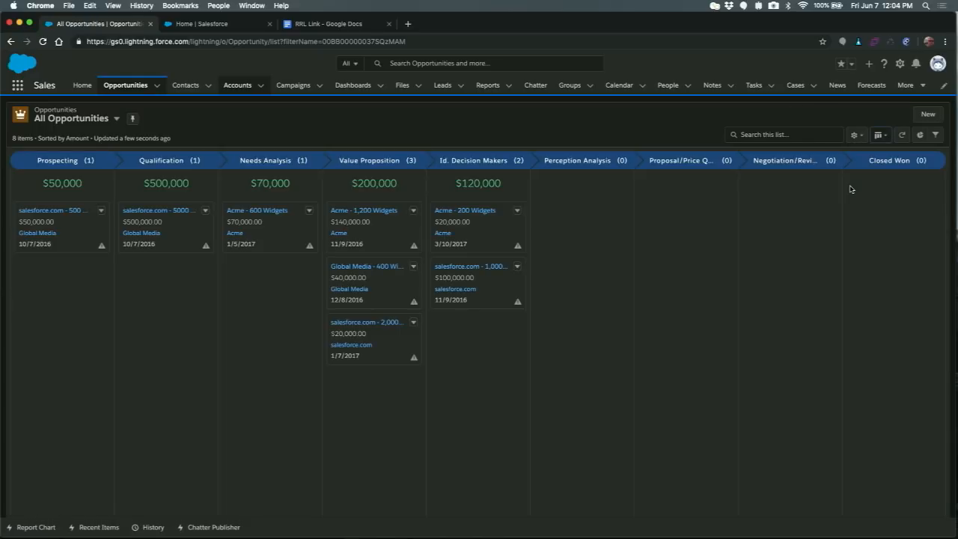
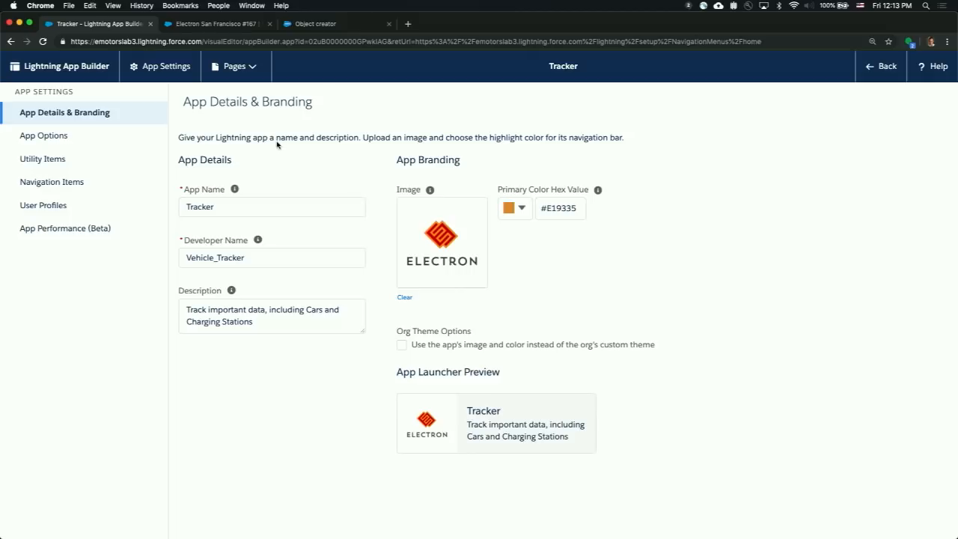
- Set the Tracker app's supported form factors to Desktop and phone and save the app options
left_click(103, 134)
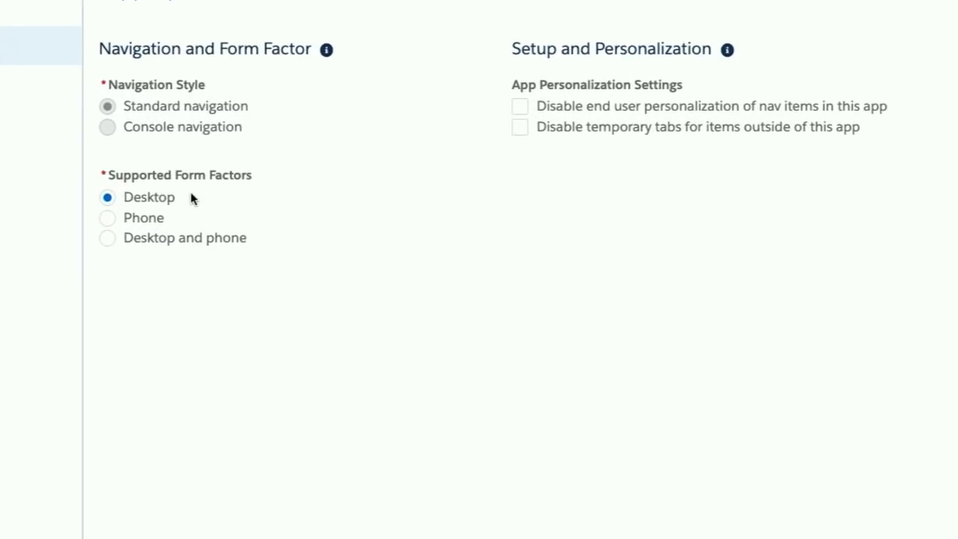
left_click(107, 238)
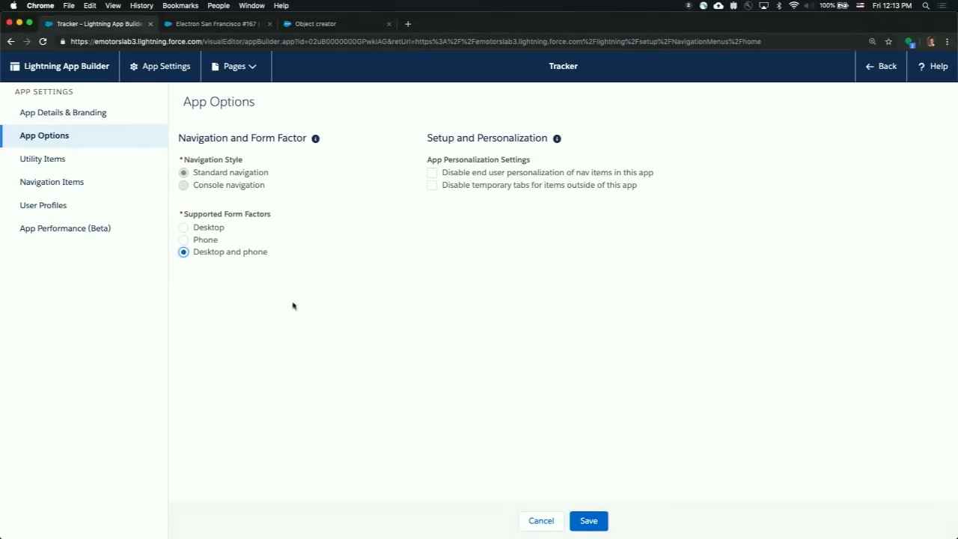
left_click(588, 520)
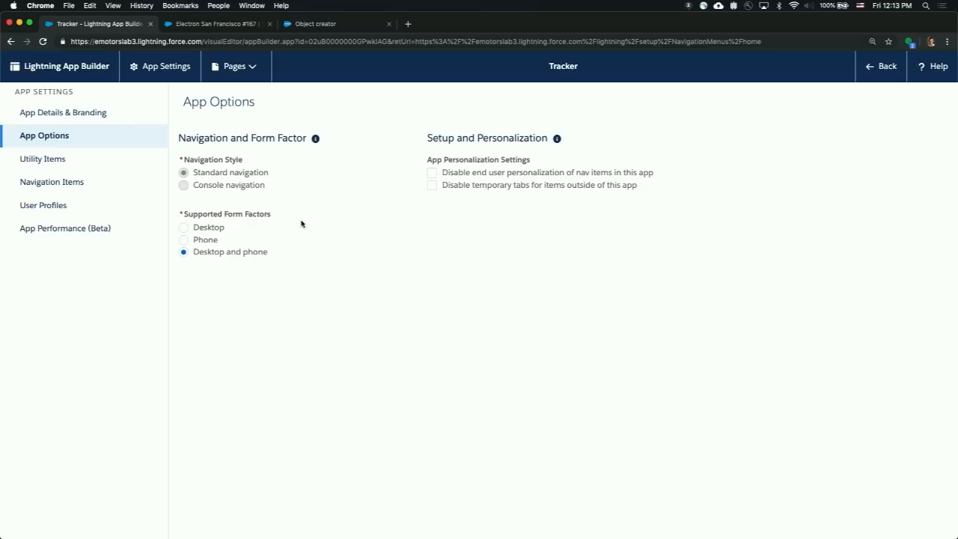
- Switch to the Electron San Francisco #167 charging station record and open its record page for editing
left_click(225, 27)
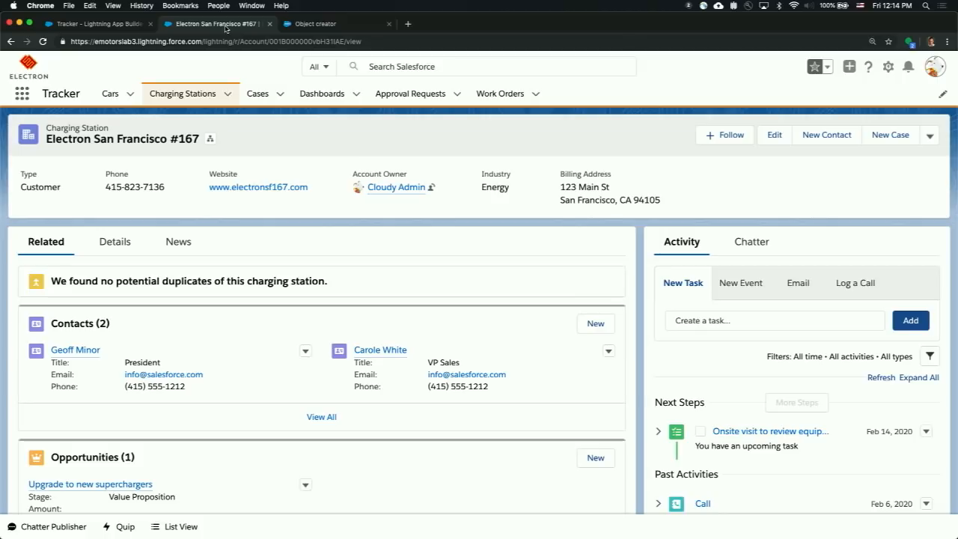
left_click(889, 67)
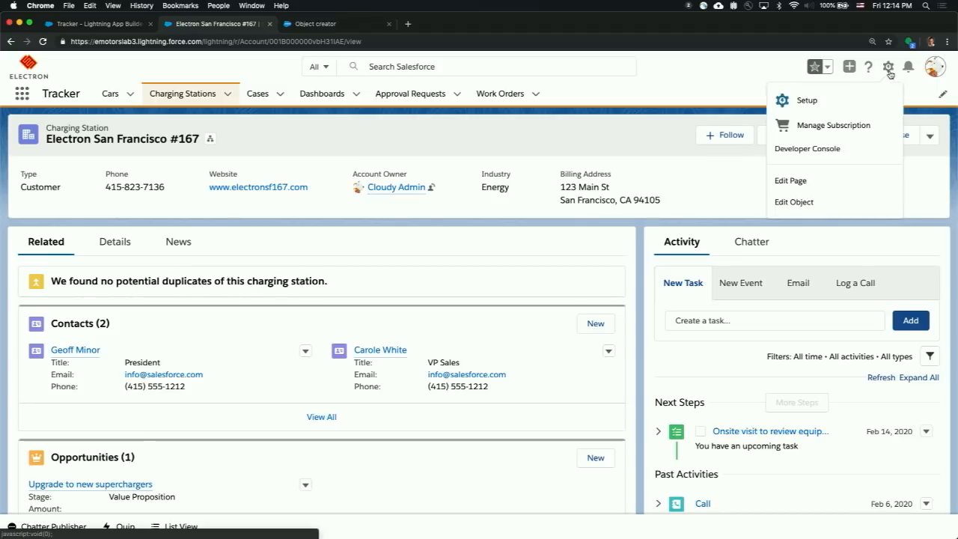
left_click(865, 182)
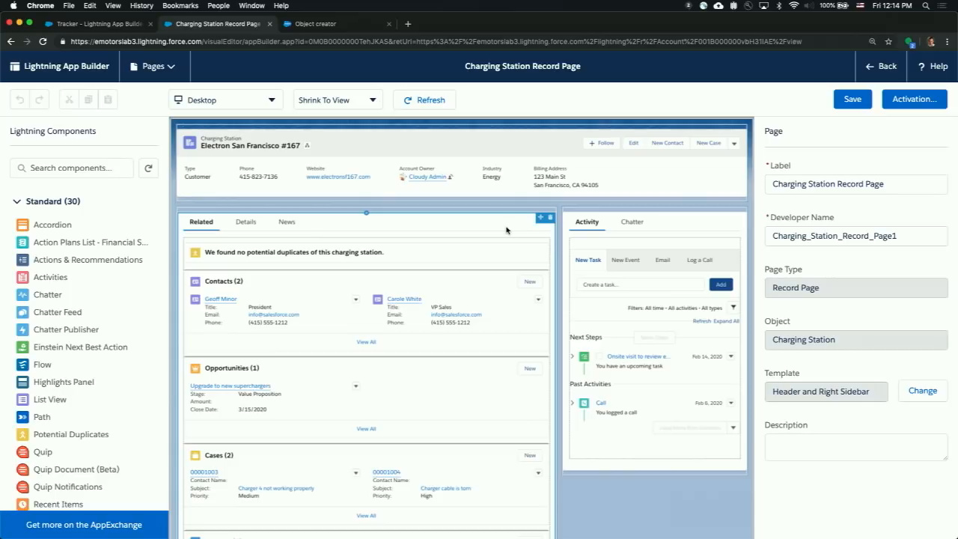
- Examine the Charging Station record page's layout and the available standard, custom and managed Lightning components
scroll(499, 225, "down", 3)
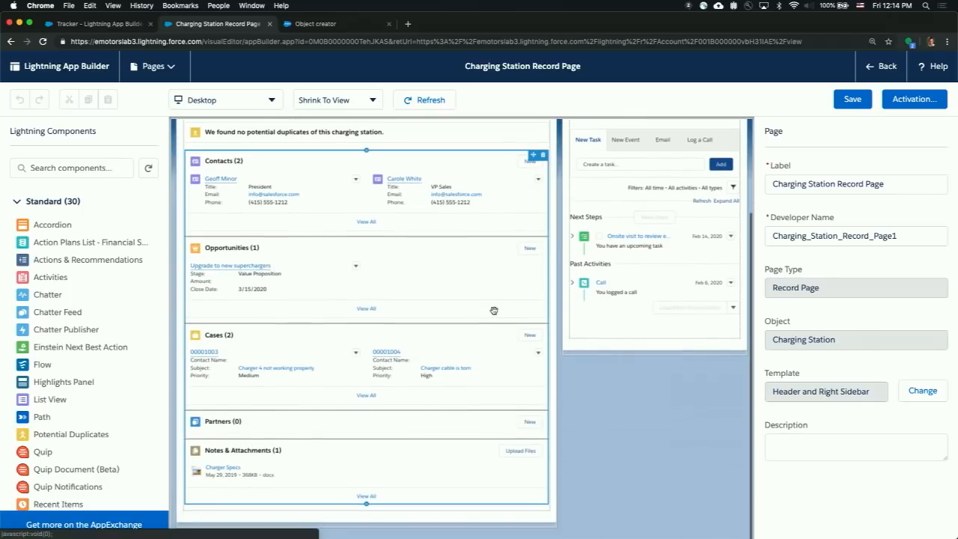
scroll(494, 311, "up", 3)
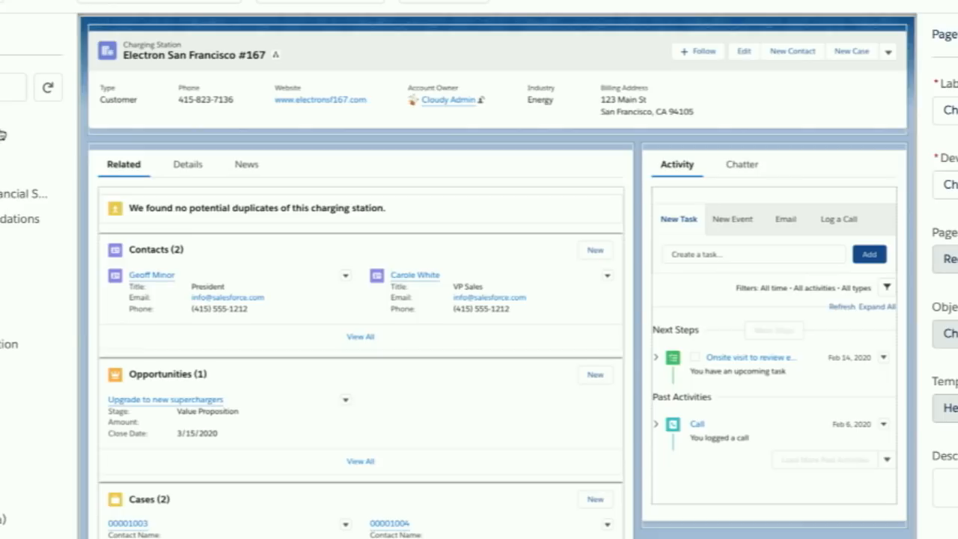
scroll(2, 135, "down", 5)
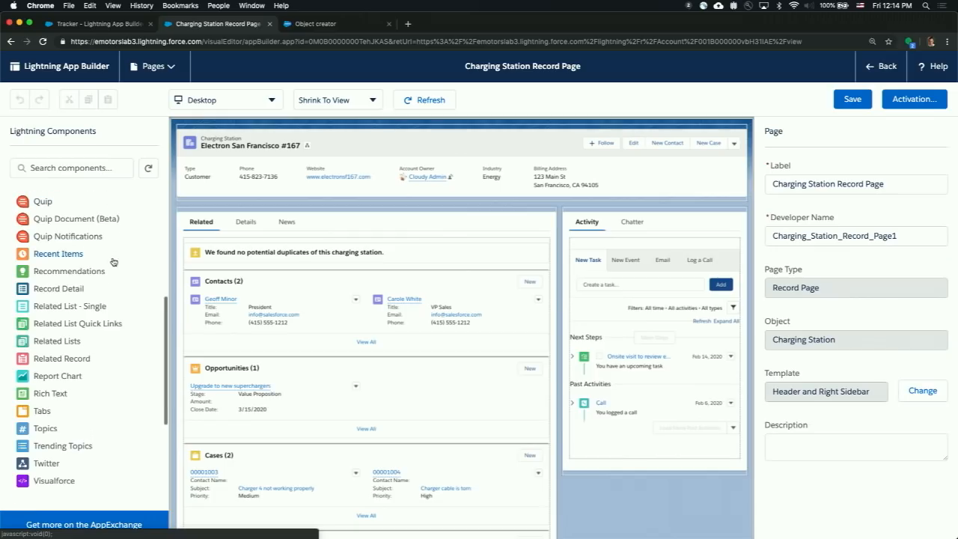
scroll(0, 221, "down", 5)
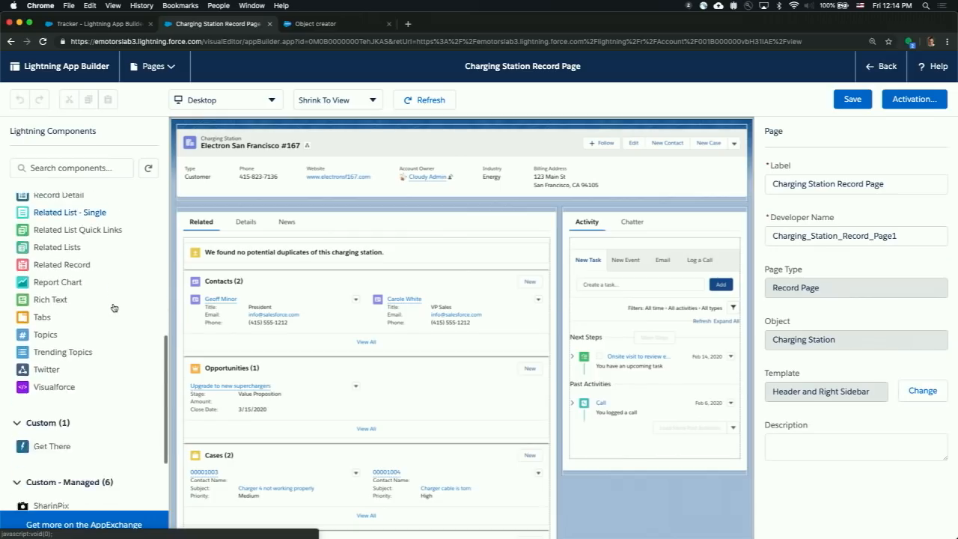
scroll(0, 289, "up", 3)
scroll(113, 308, "up", 1)
scroll(111, 329, "down", 4)
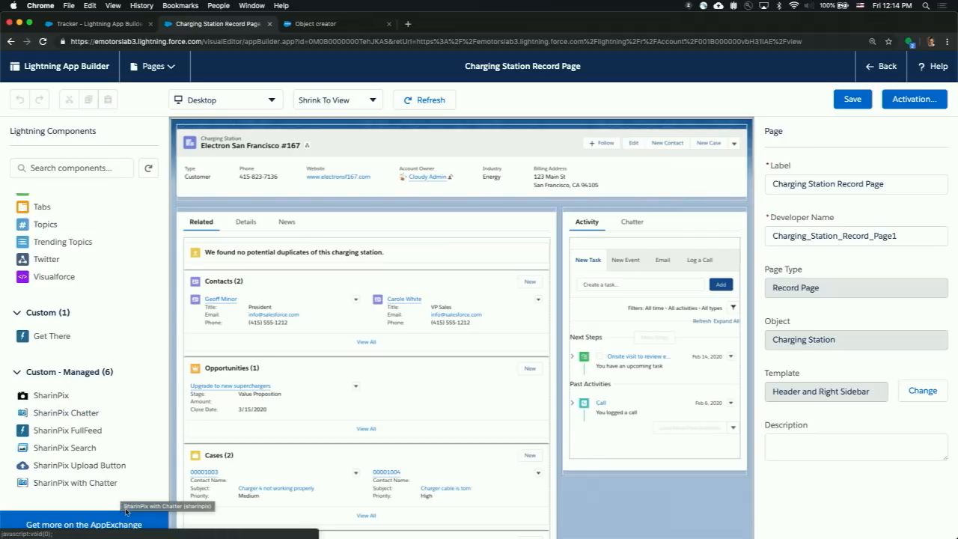
scroll(137, 471, "up", 10)
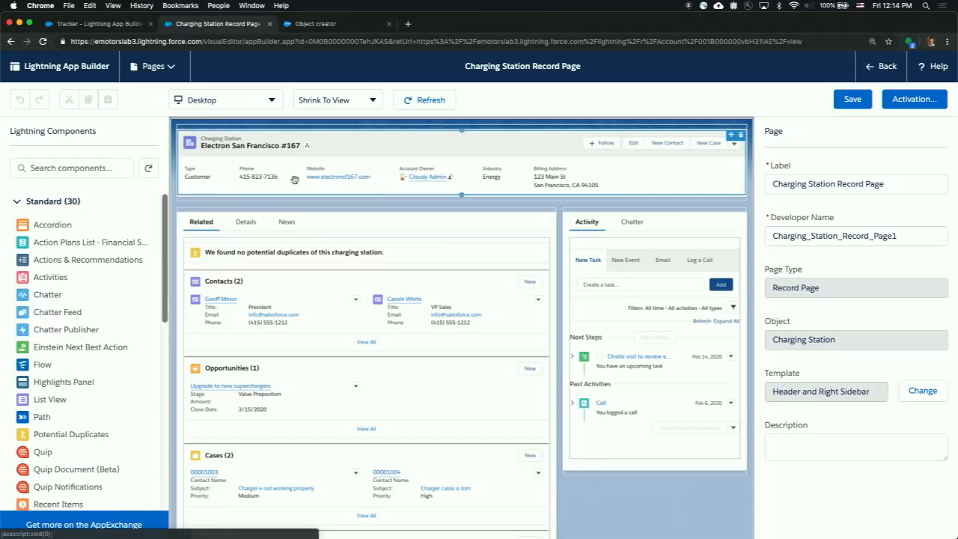
- Preview the Charging Station record page in the Phone form factor, including its header and tabs, and return to Desktop
left_click(271, 100)
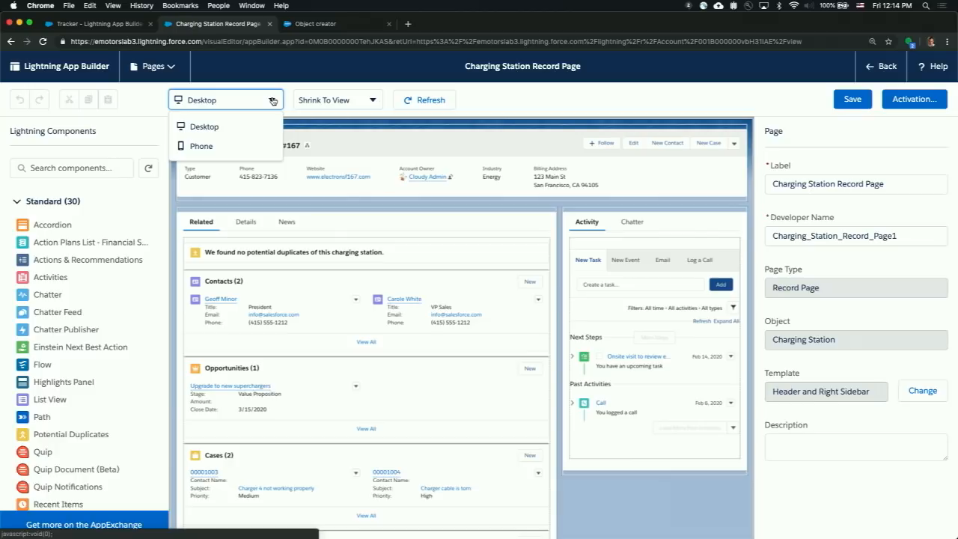
left_click(241, 148)
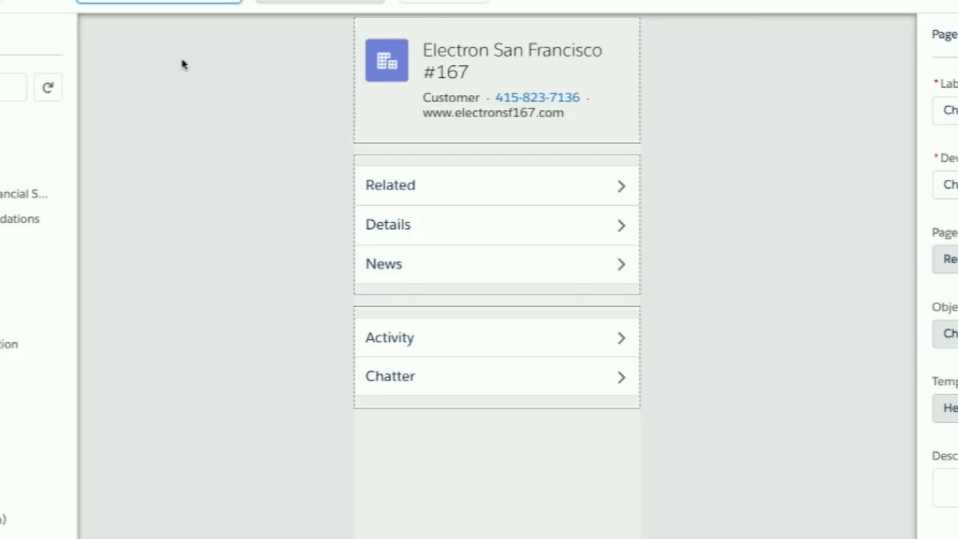
mouse_move(386, 62)
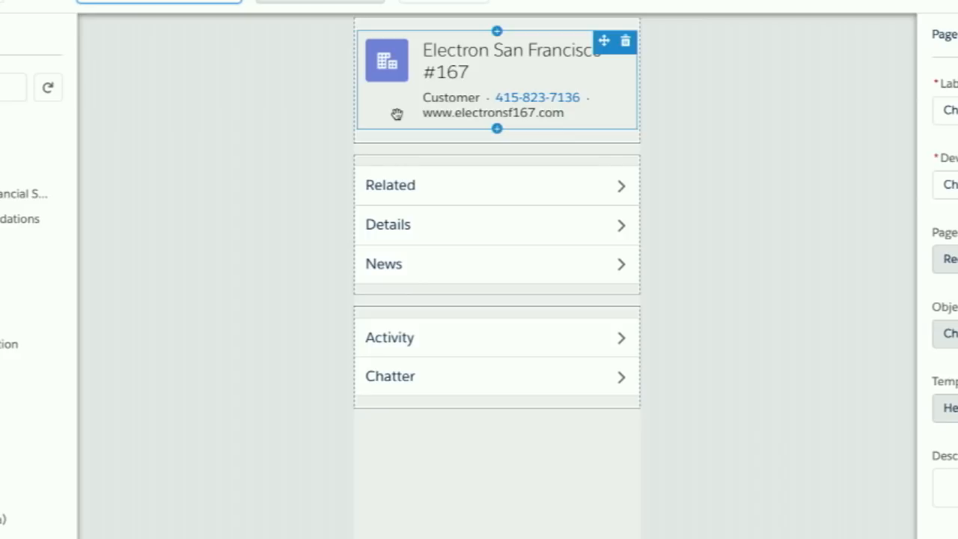
mouse_move(413, 182)
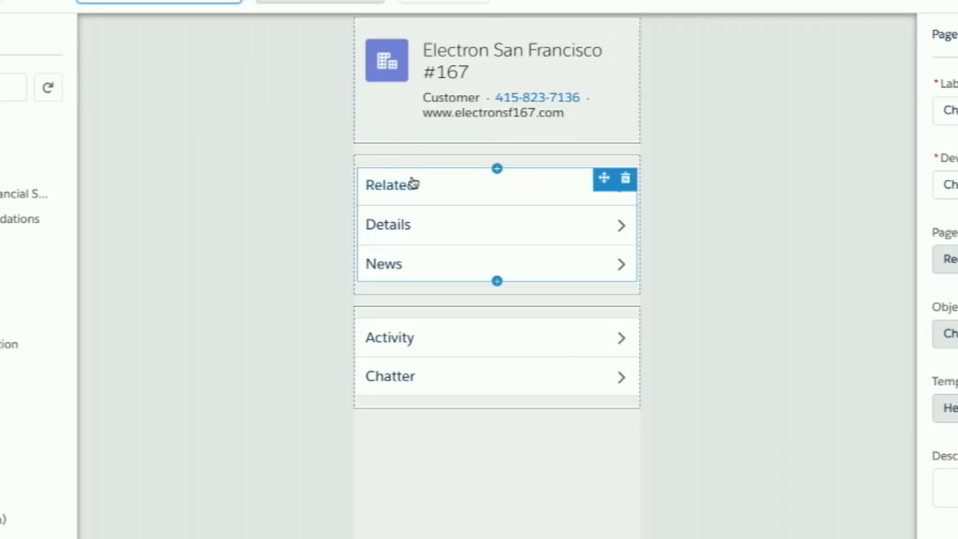
left_click(237, 4)
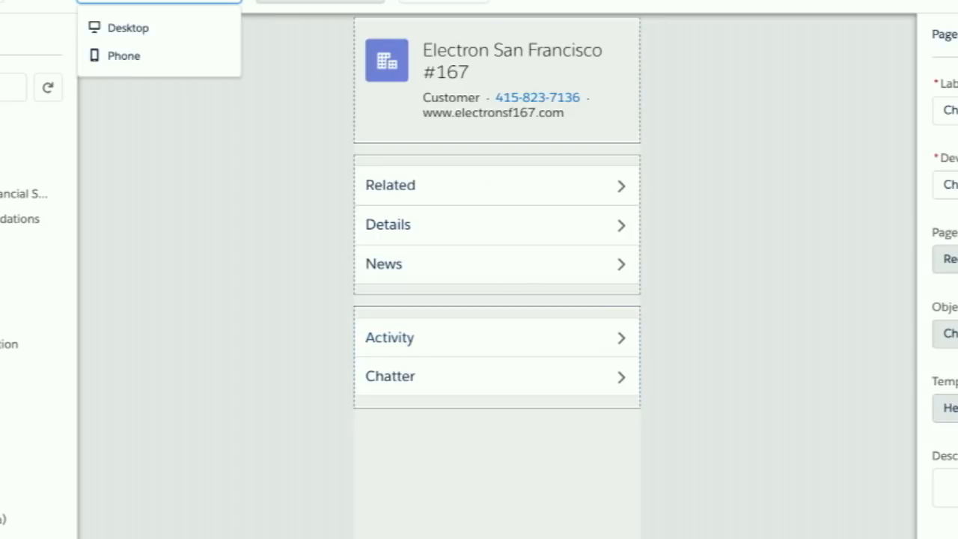
left_click(211, 32)
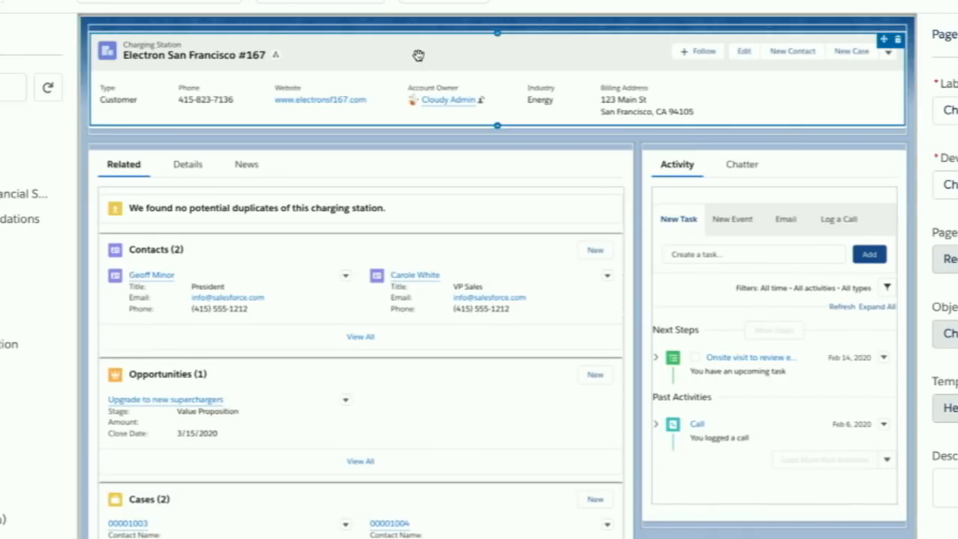
- Switch the page to the Phone view and add the custom Get There component above the Related, Details and News tabs
left_click(396, 172)
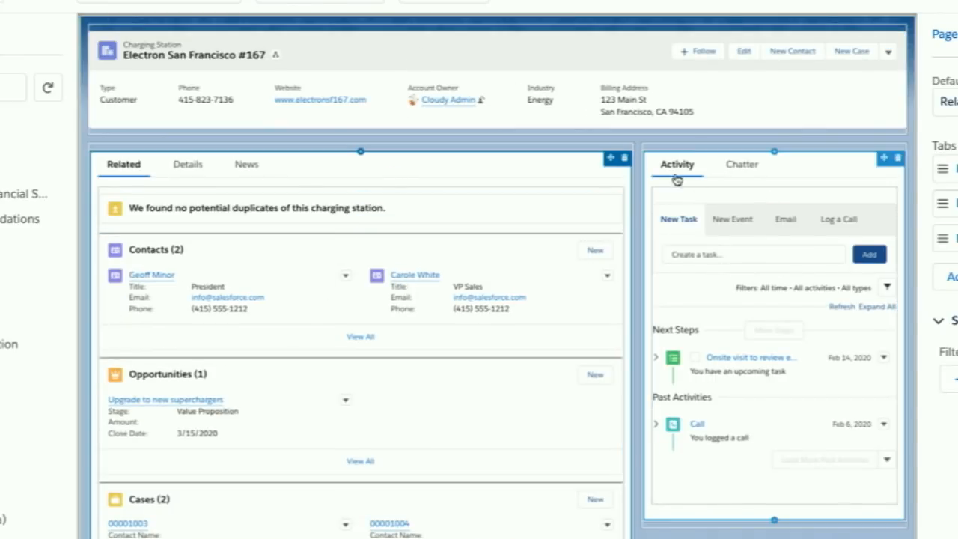
left_click(210, 3)
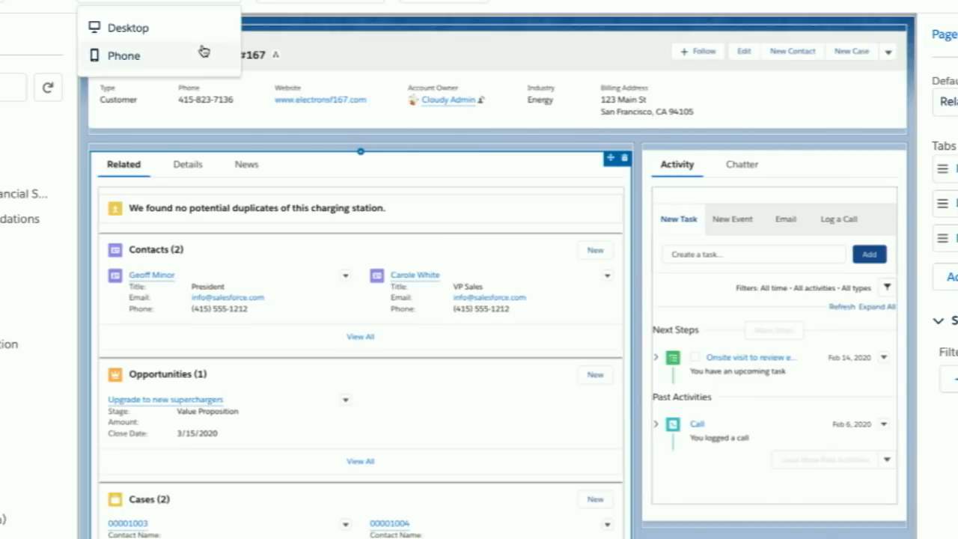
left_click(203, 53)
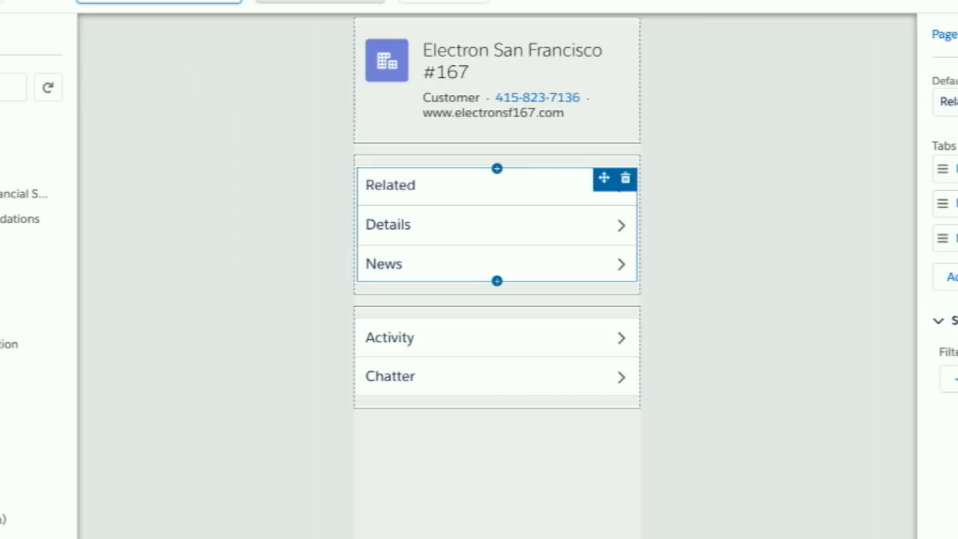
scroll(22, 224, "down", 10)
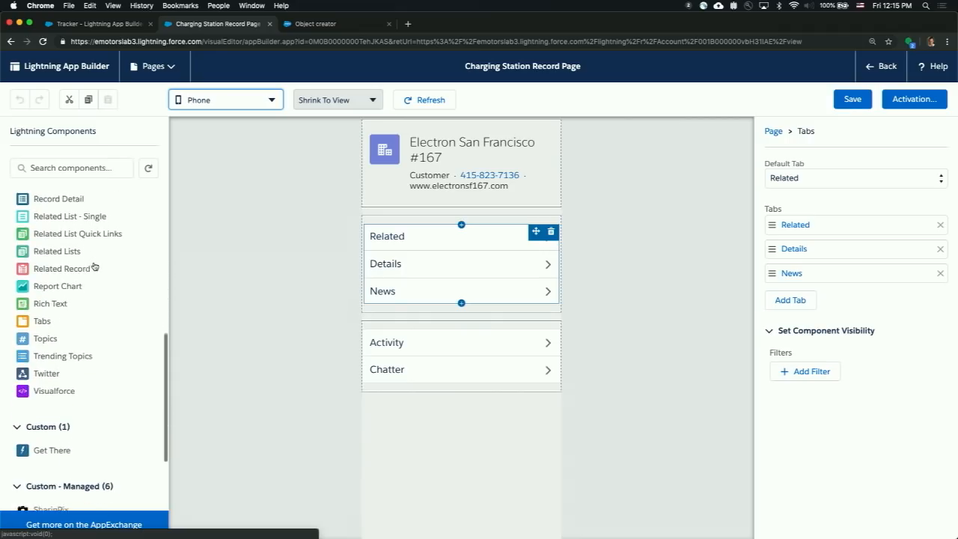
scroll(93, 267, "down", 3)
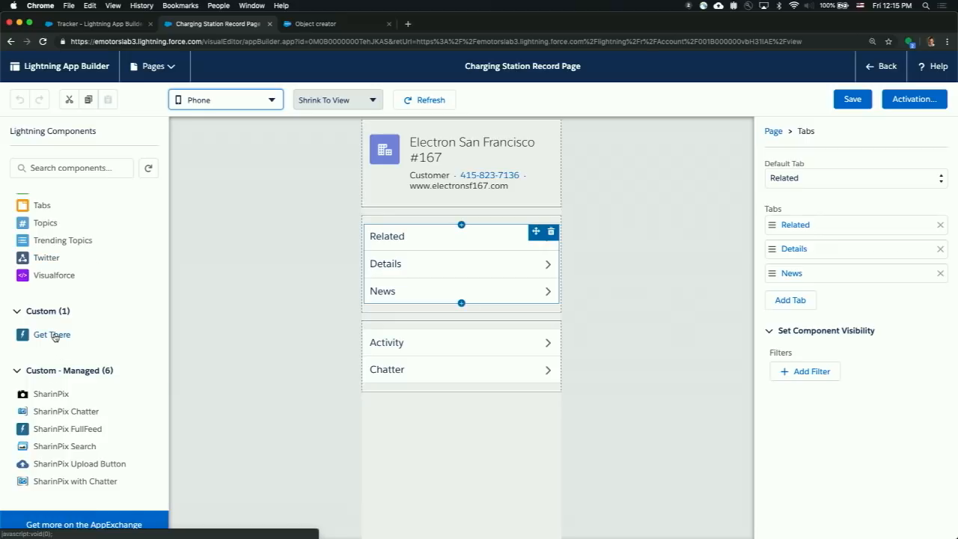
left_click_drag(54, 337, 376, 218)
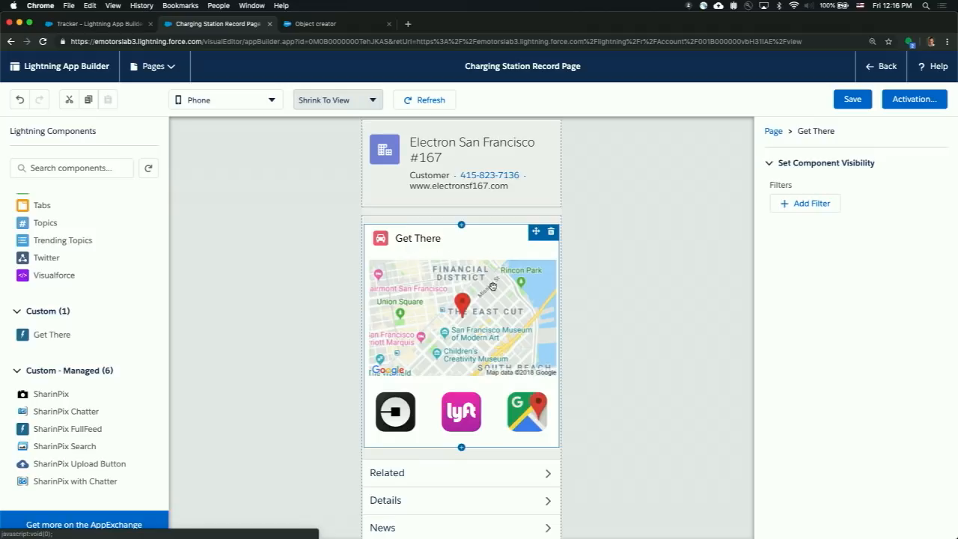
- Check how the Get There component is laid out in the Desktop view and return to the Phone view
scroll(493, 287, "down", 3)
scroll(493, 287, "up", 3)
left_click(225, 100)
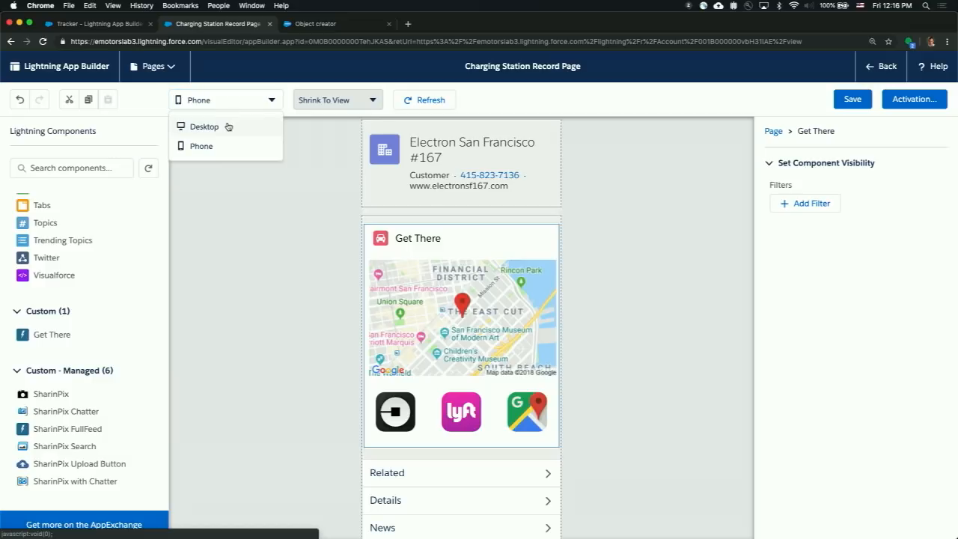
left_click(224, 127)
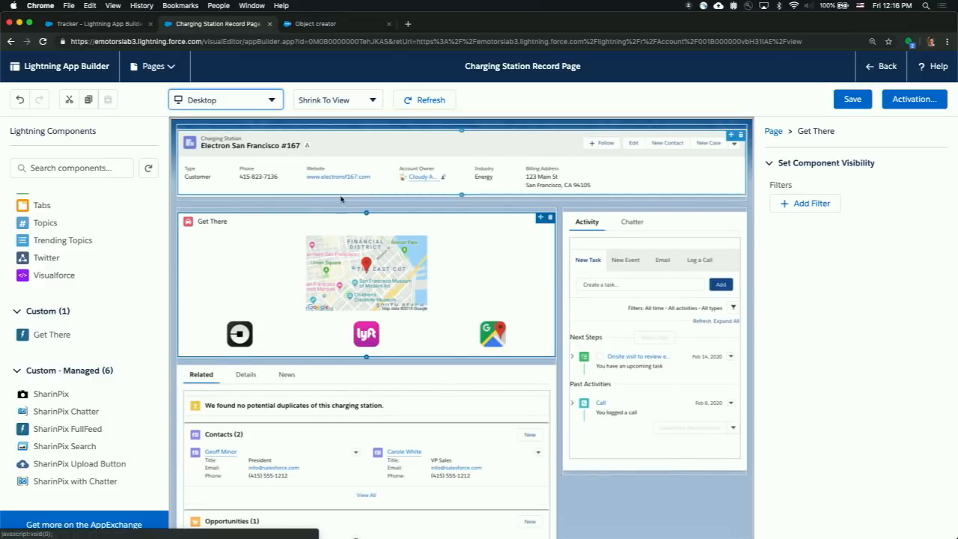
left_click(238, 103)
left_click(239, 146)
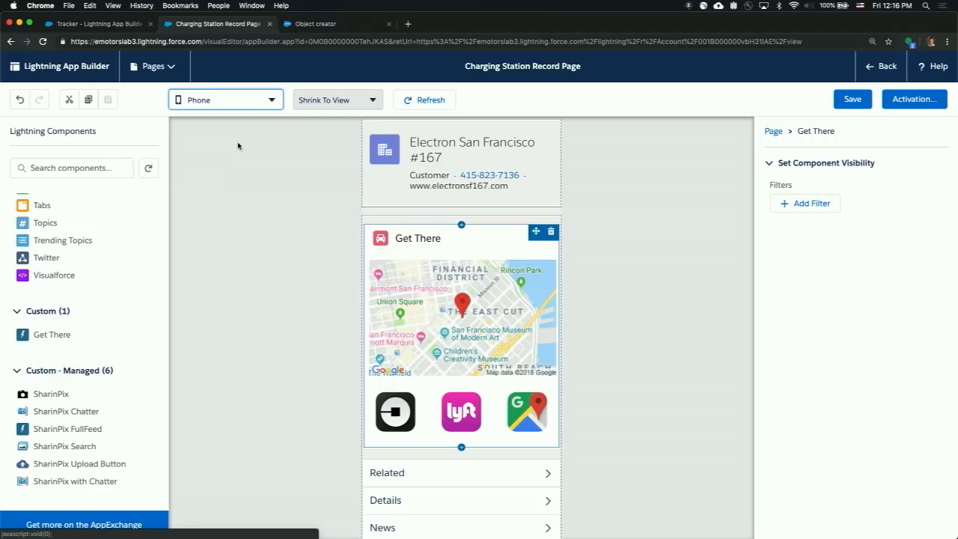
- Add a component visibility filter of the Advanced type to the Get There component
left_click(517, 246)
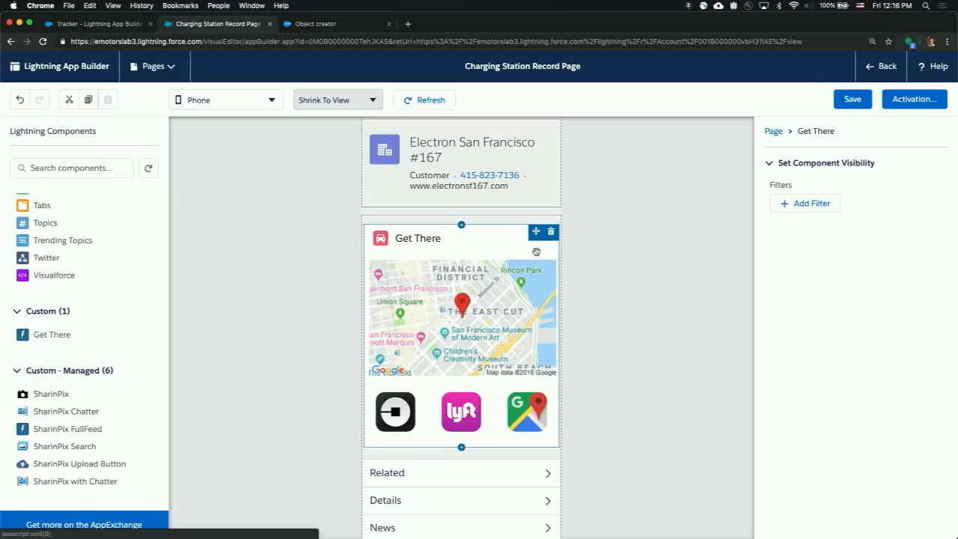
scroll(536, 251, "down", 2)
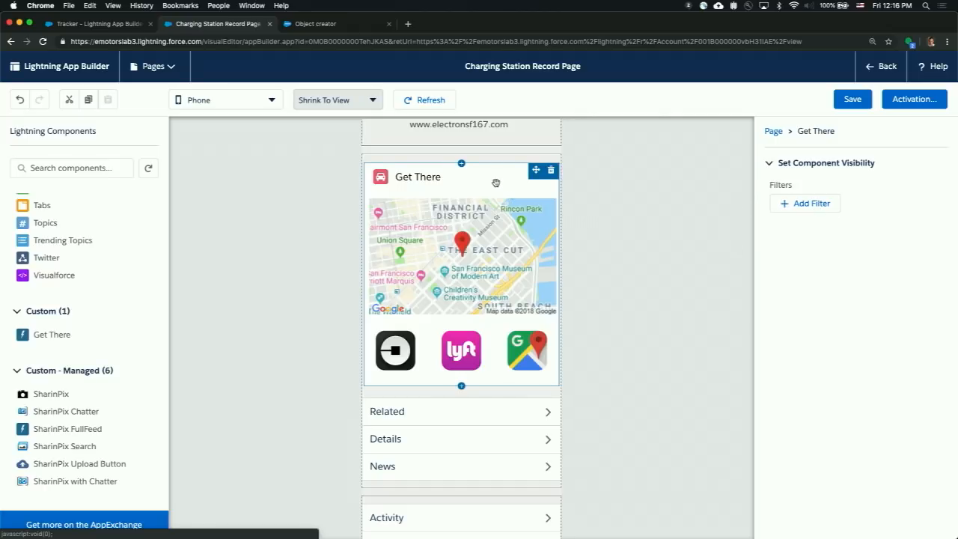
left_click(814, 212)
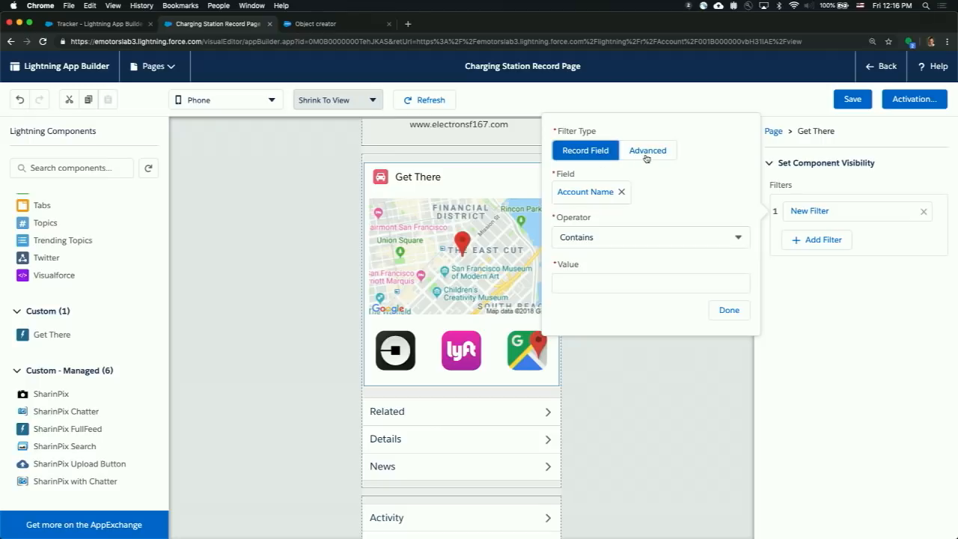
left_click(645, 156)
- Choose Client > Device as the field for the Get There component's visibility filter
left_click(578, 190)
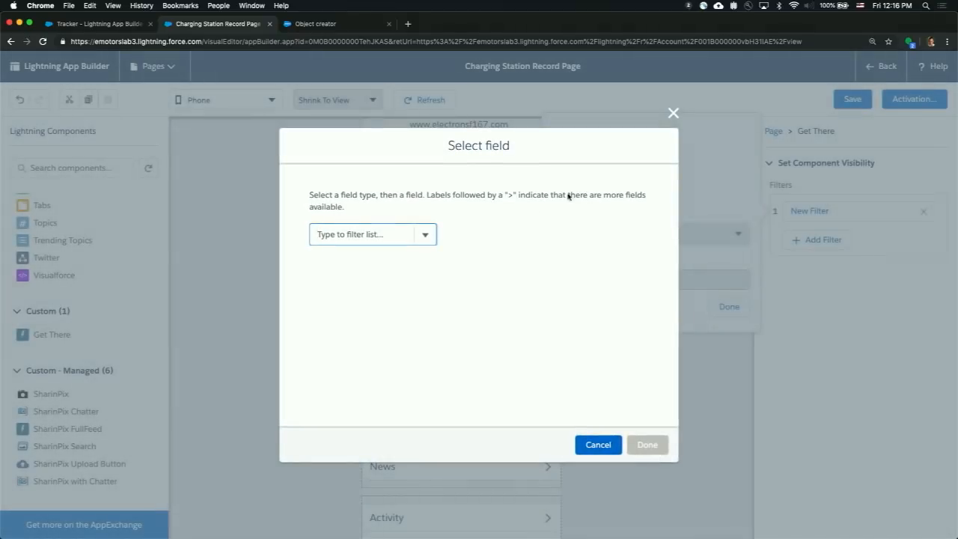
left_click(435, 234)
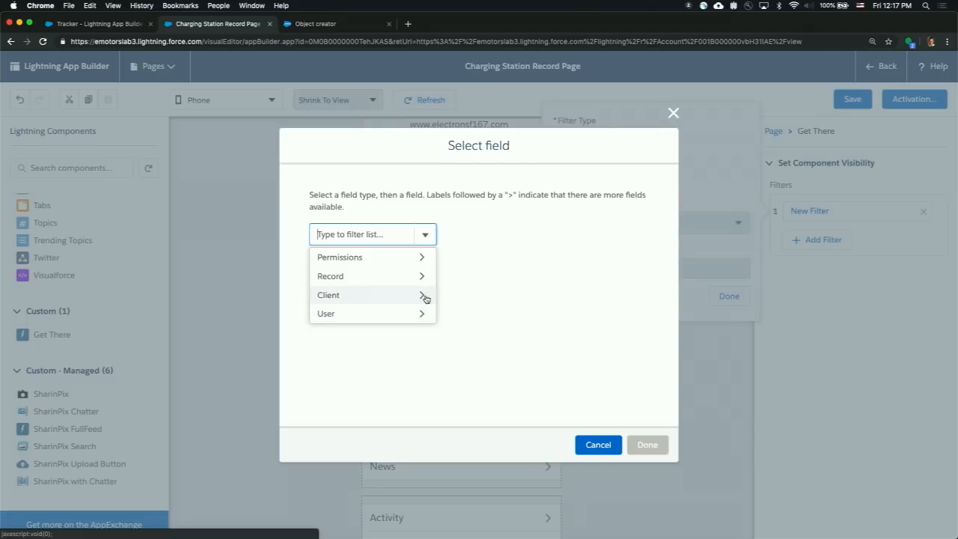
left_click(425, 297)
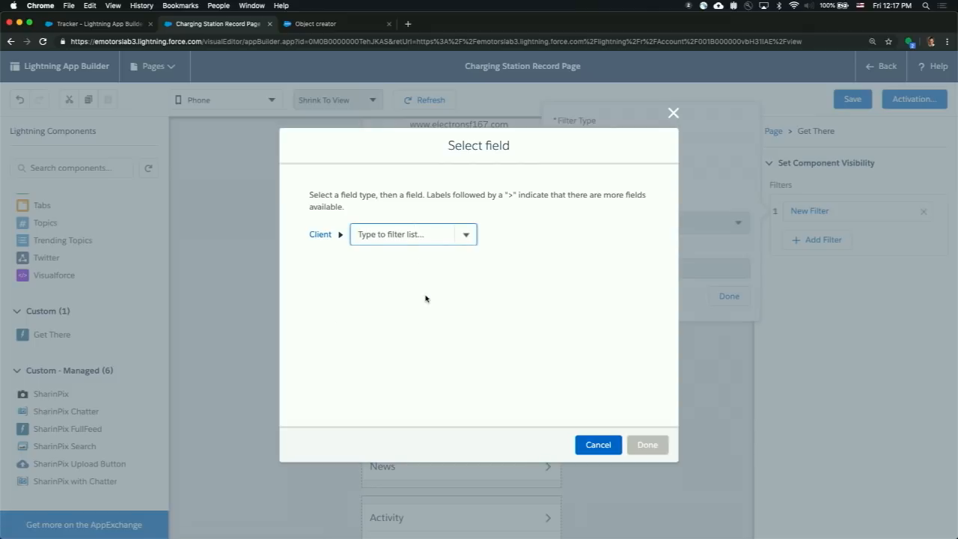
left_click(466, 238)
left_click(459, 257)
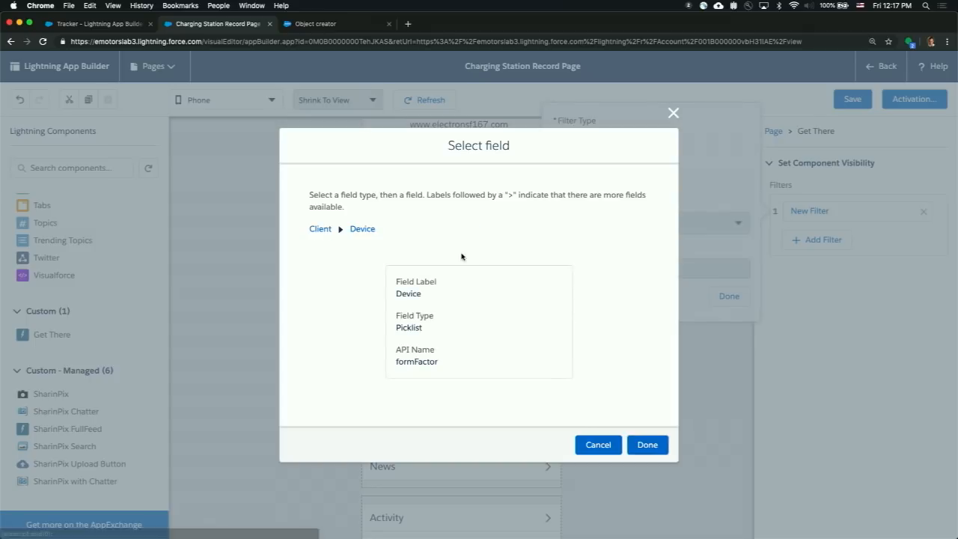
left_click(646, 445)
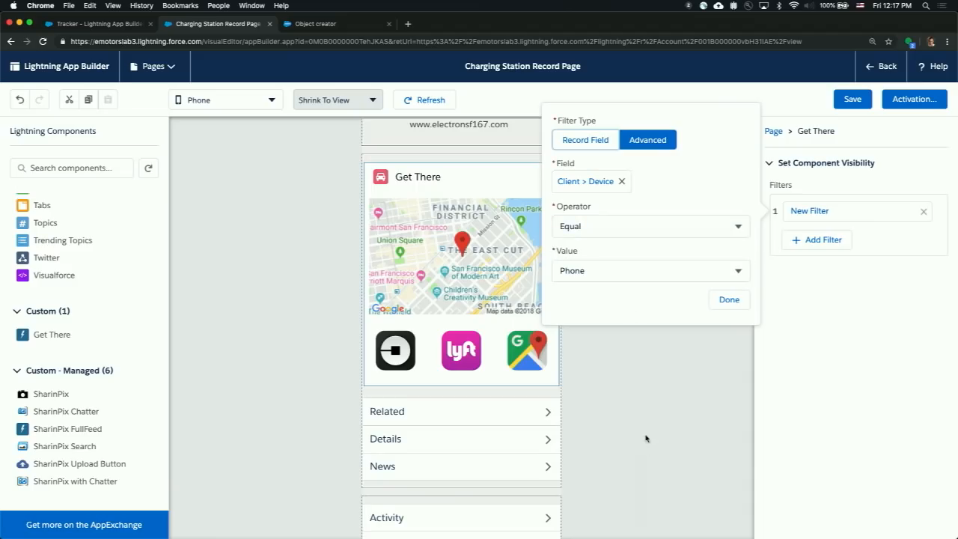
- Set the device filter's value to Phone and finish the visibility filter
left_click(621, 270)
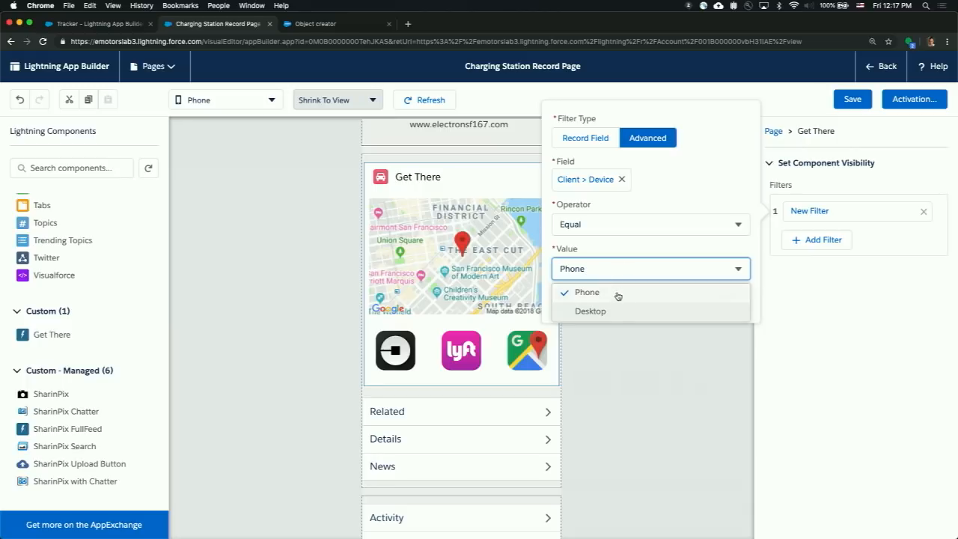
left_click(616, 297)
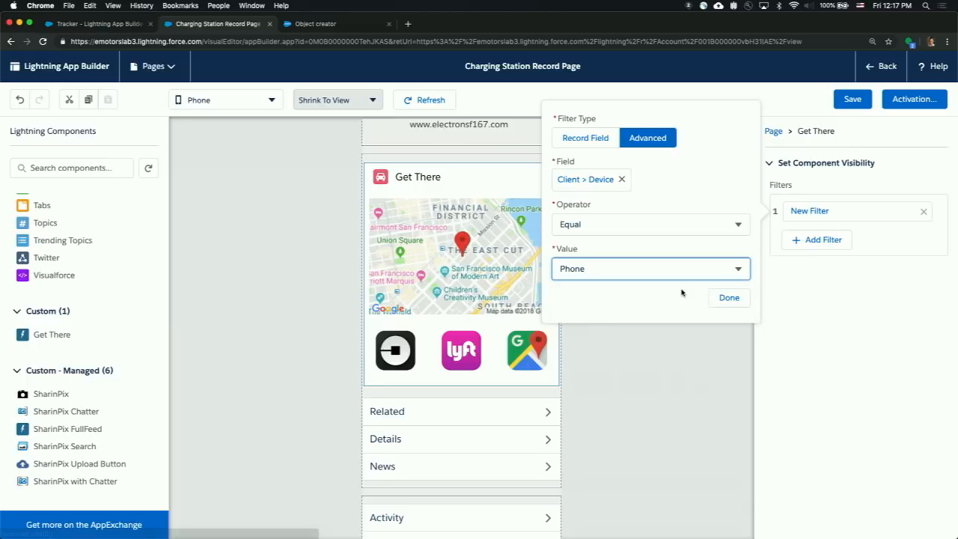
left_click(728, 297)
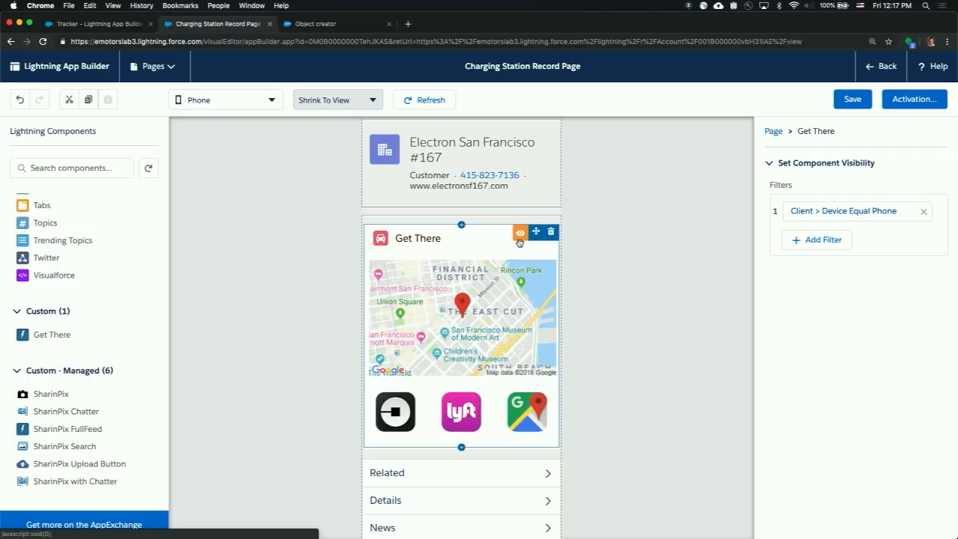
- Save the Charging Station record page, check its activation assignments, and return to the Electron San Francisco #167 record
left_click(852, 104)
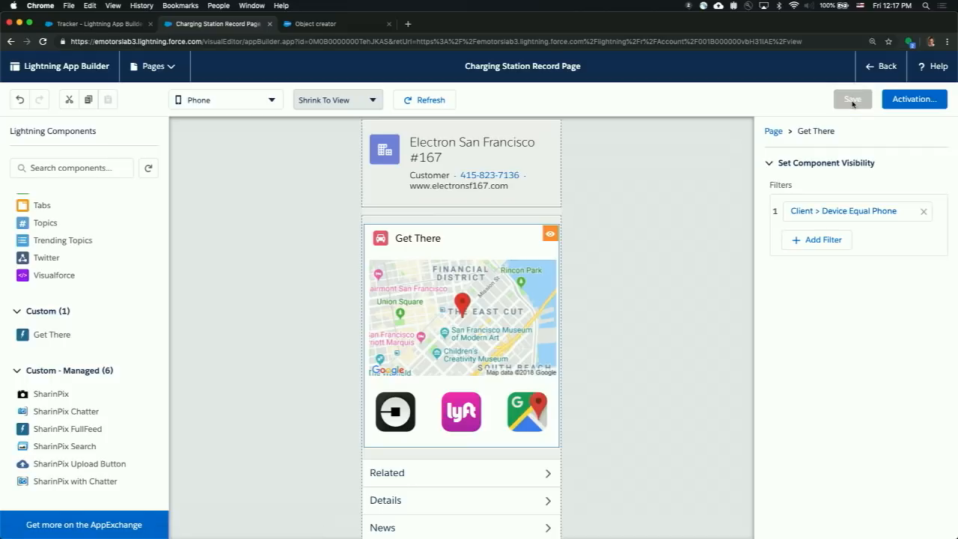
left_click(910, 104)
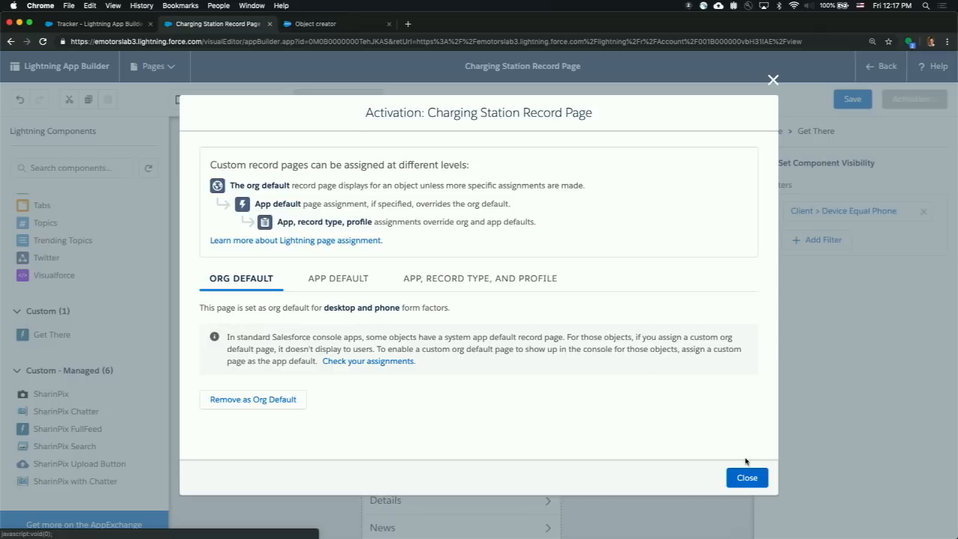
left_click(772, 80)
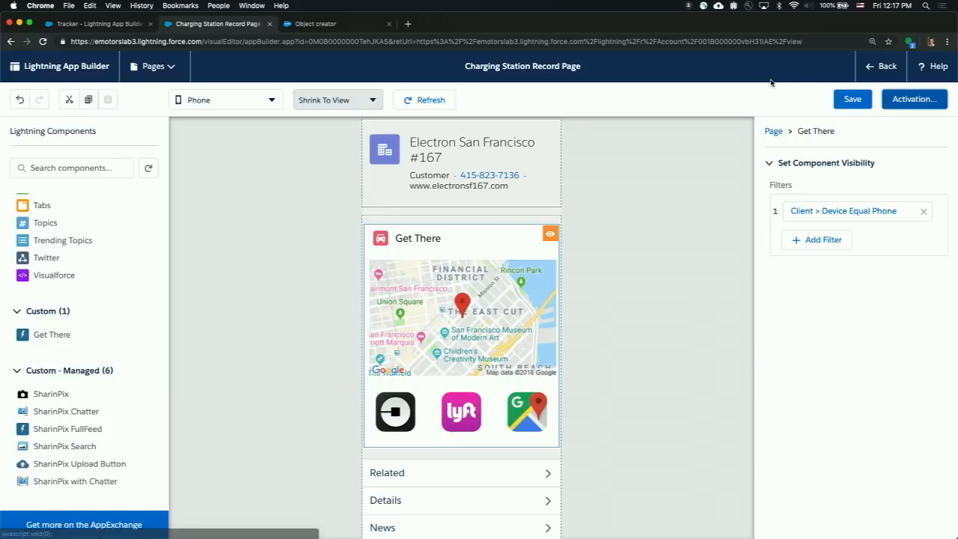
left_click(880, 66)
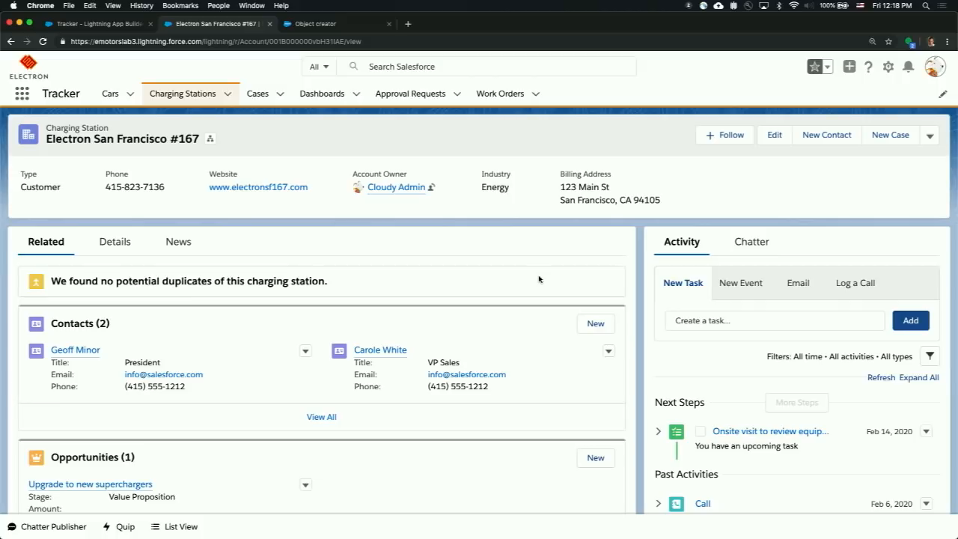
- Narrow the browser window to uncover the mirrored phone and compare the desktop App Launcher with the phone's app list
left_click_drag(949, 273, 660, 270)
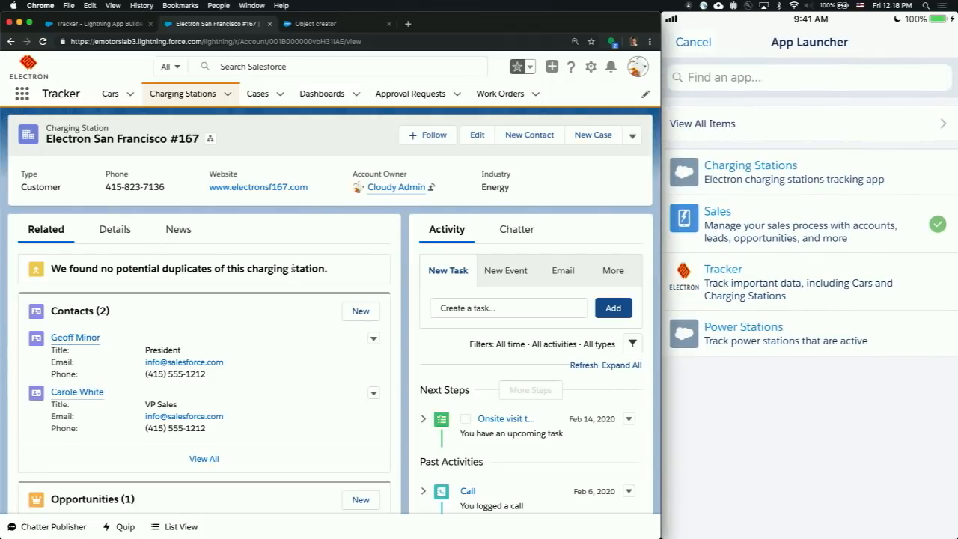
left_click(23, 95)
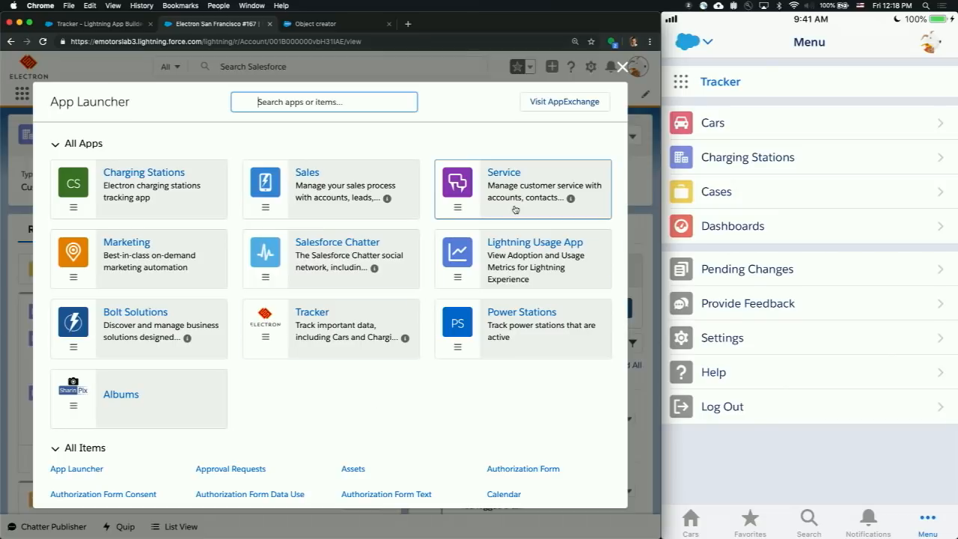
left_click(621, 66)
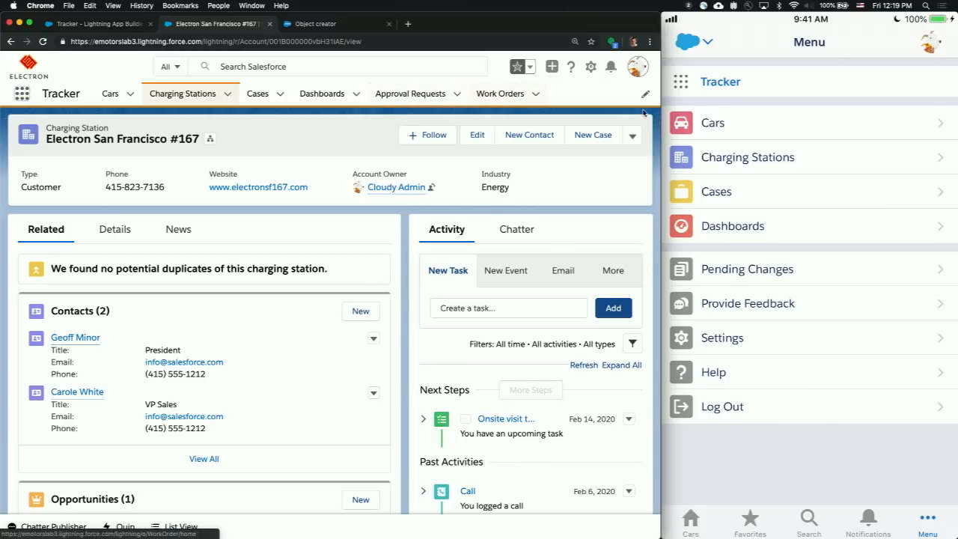
- Open the Electron San Francisco #167 record as a temporary tab under Charging Stations and add it permanently to the navigation bar
mouse_move(723, 174)
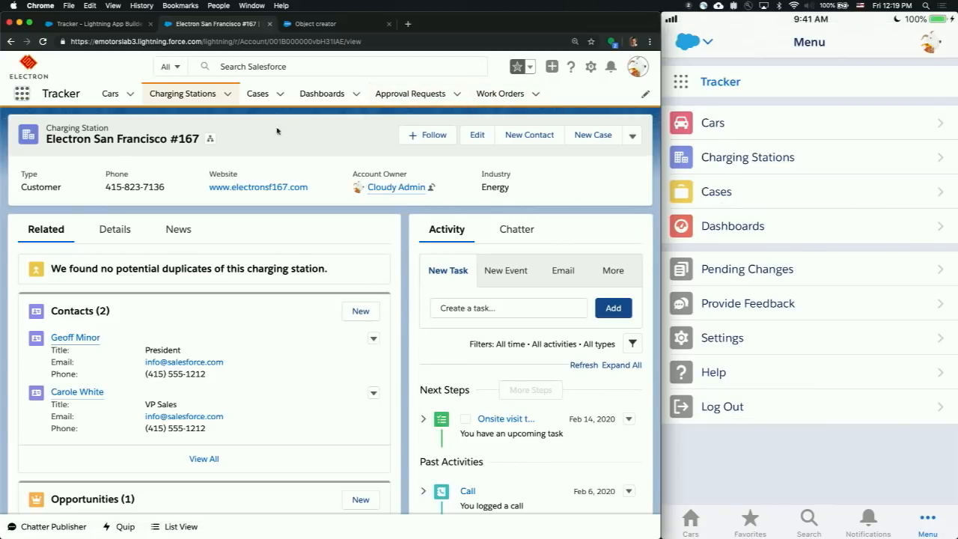
left_click(231, 99)
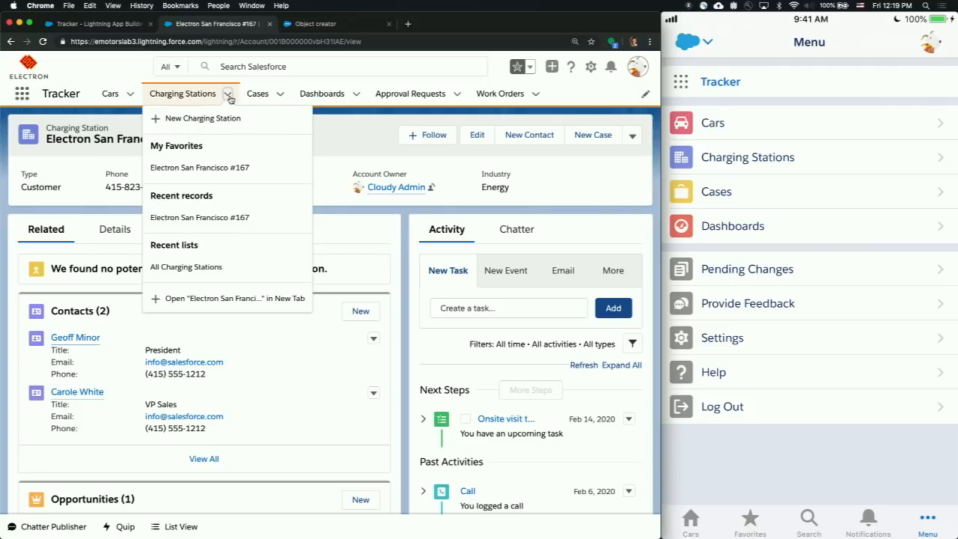
left_click(226, 298)
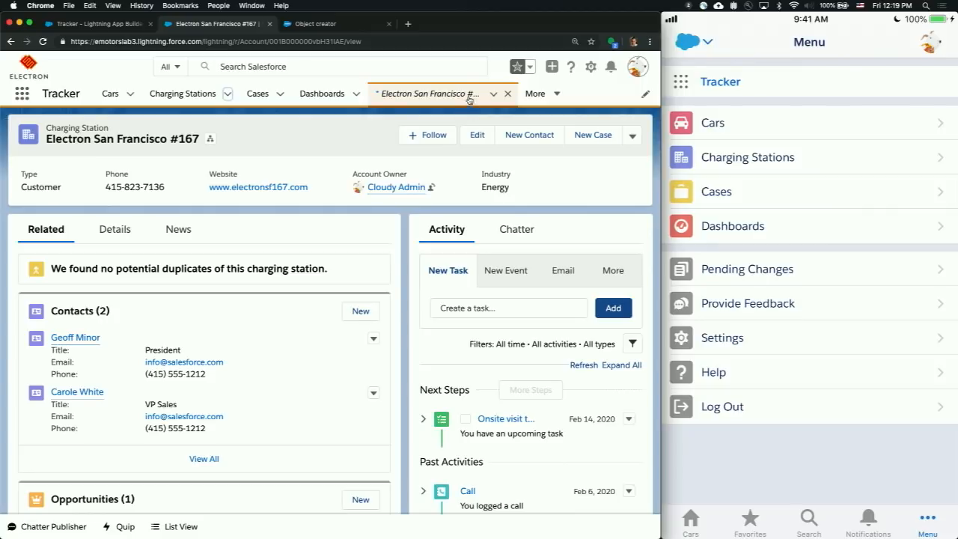
left_click(494, 94)
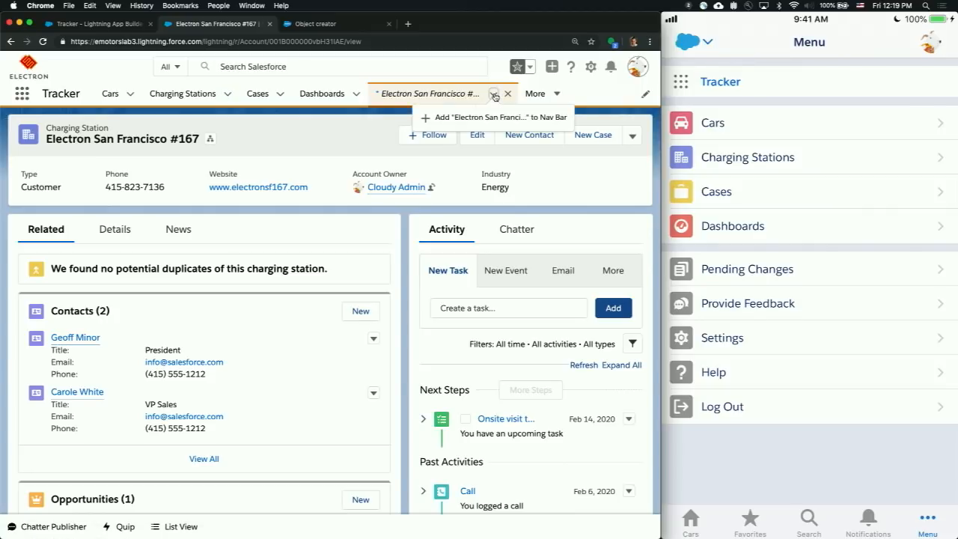
left_click(488, 117)
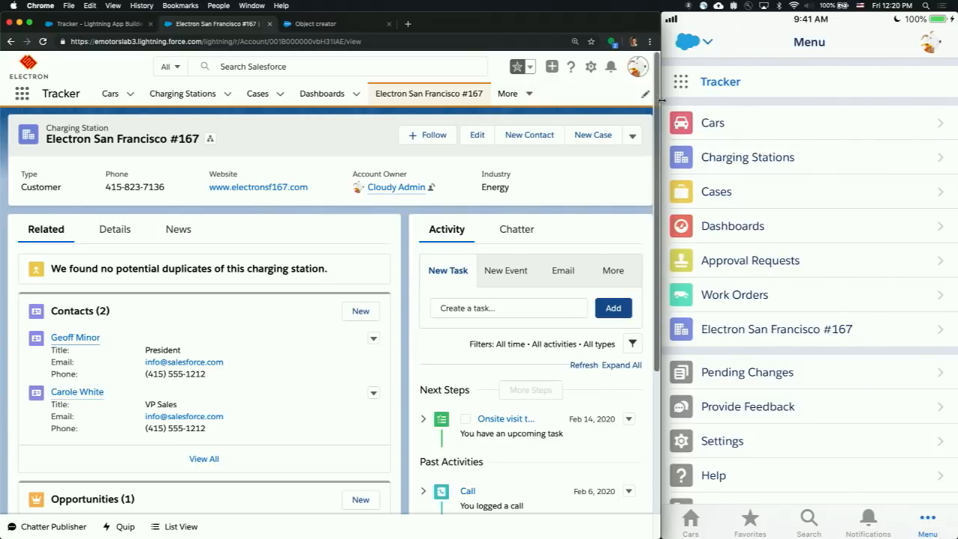
- Close the phone mirror window and preview the Self Driving Vehicles.xlsx spreadsheet from the desktop
left_click_drag(662, 99, 649, 124)
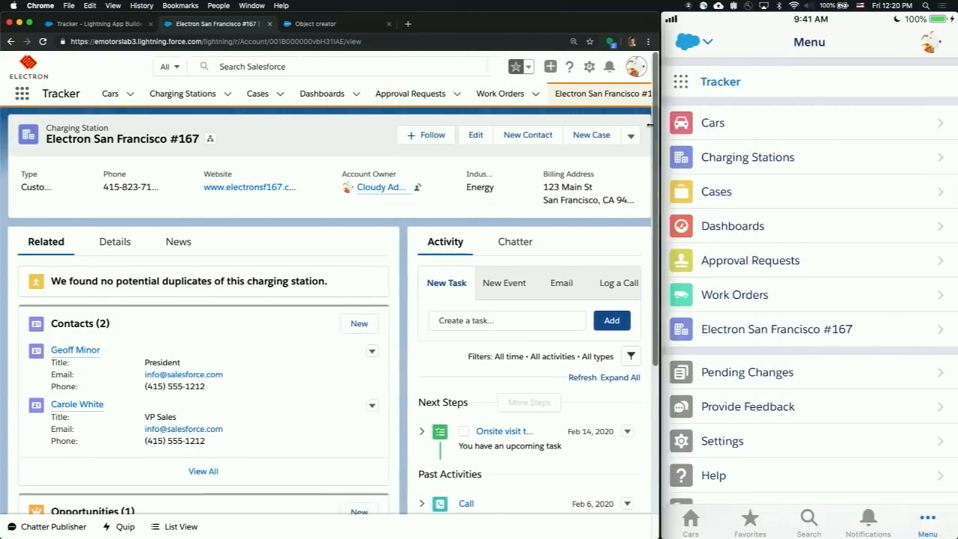
left_click(671, 19)
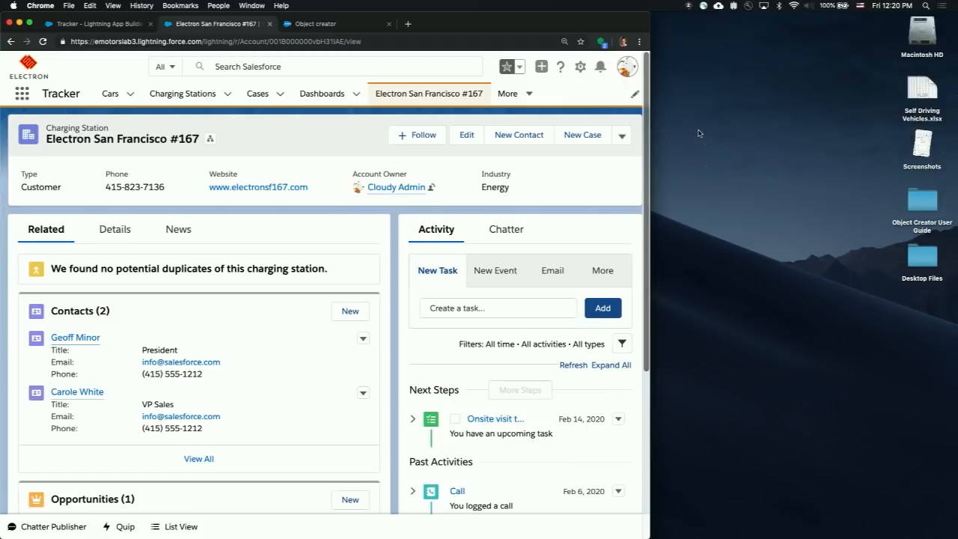
left_click(745, 203)
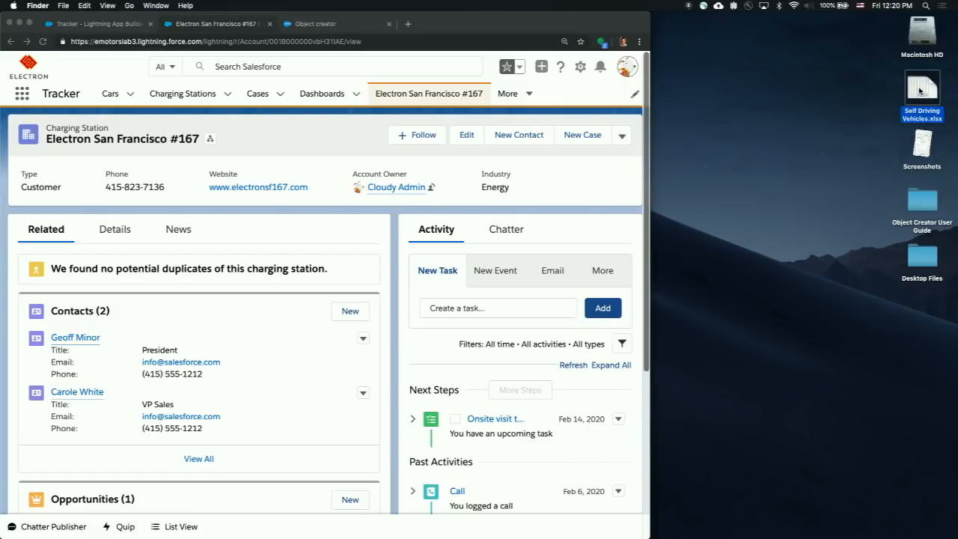
key("space")
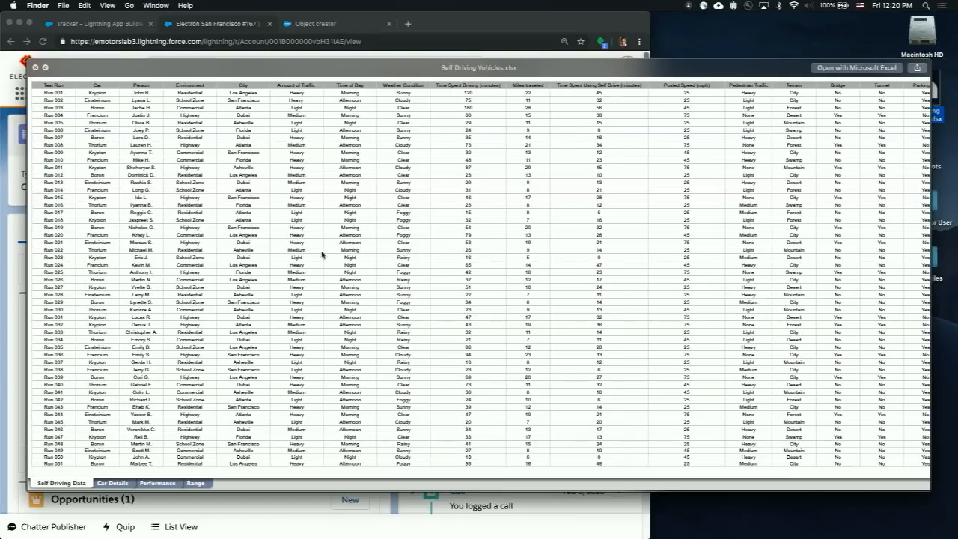
left_click(36, 68)
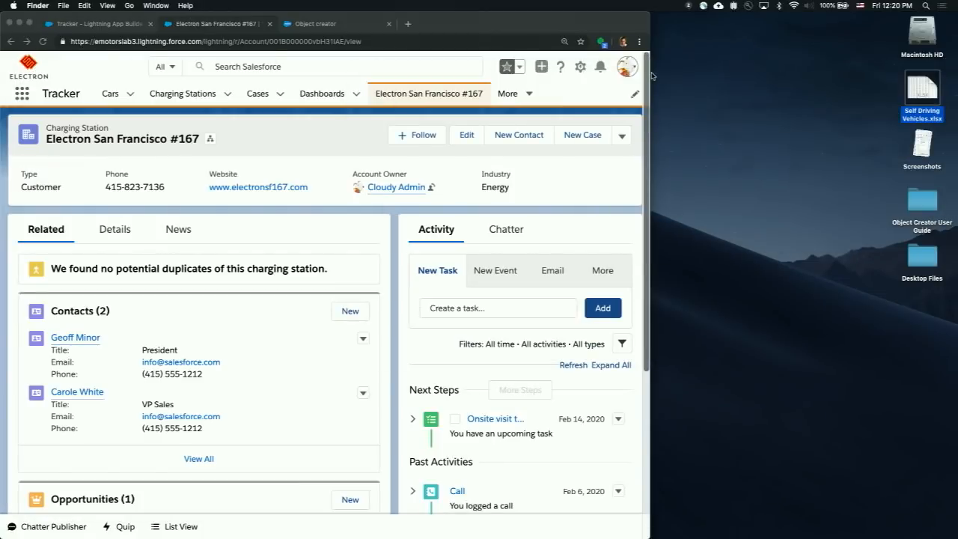
- Widen the browser window and find the option in the Tracker app's navigation items for creating a custom object from a spreadsheet
left_click_drag(652, 76, 955, 76)
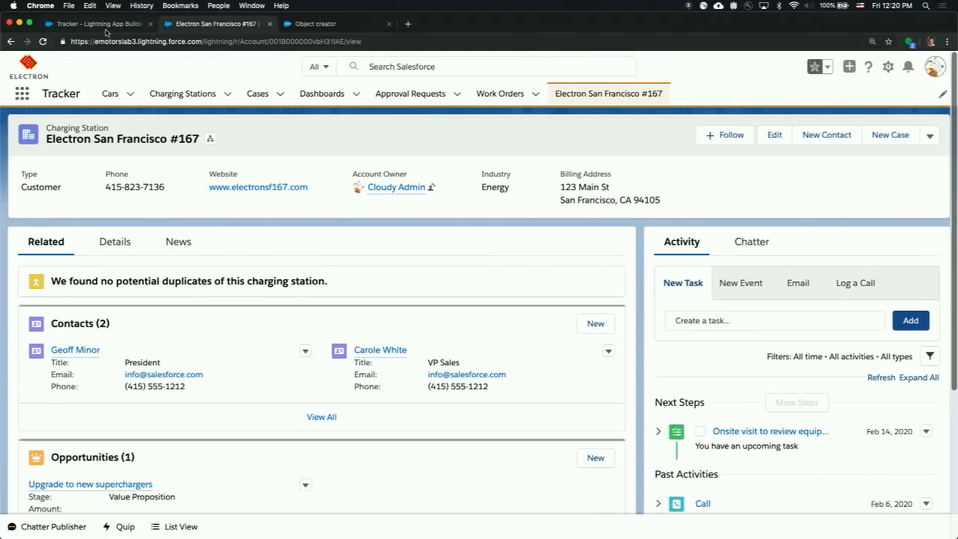
left_click(104, 24)
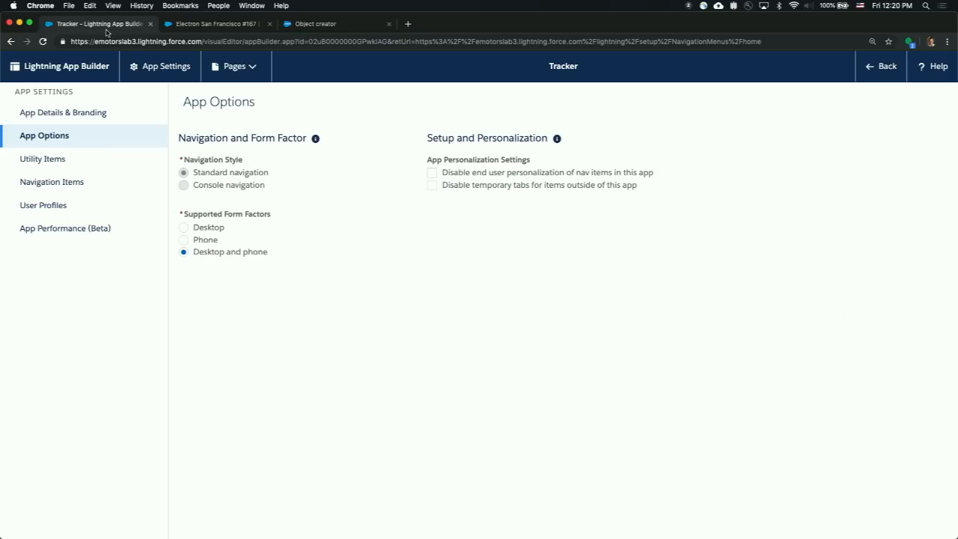
left_click(76, 184)
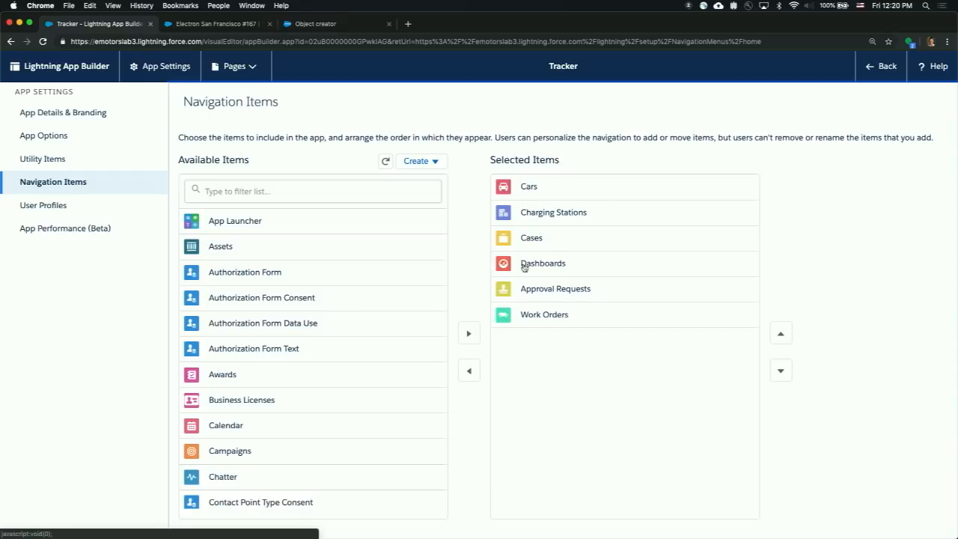
left_click(370, 191)
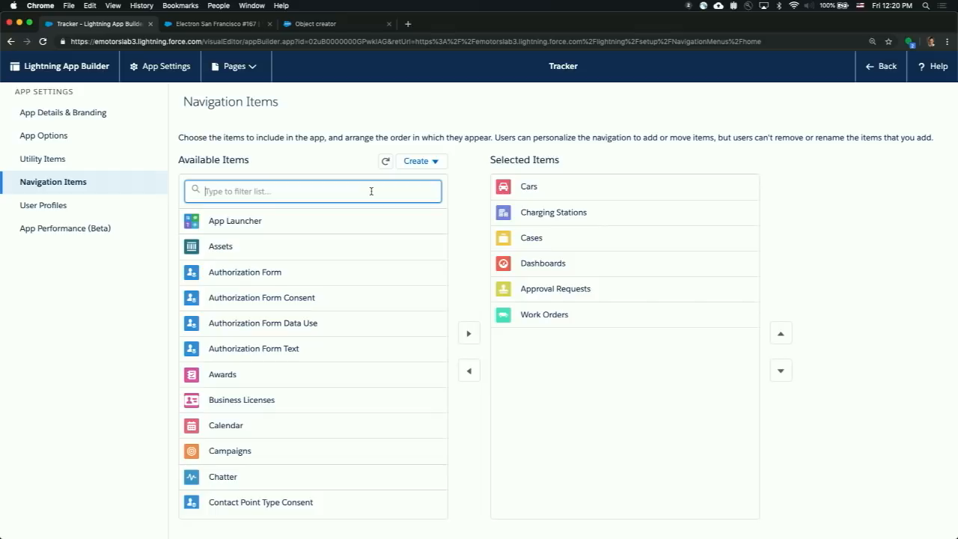
left_click(419, 164)
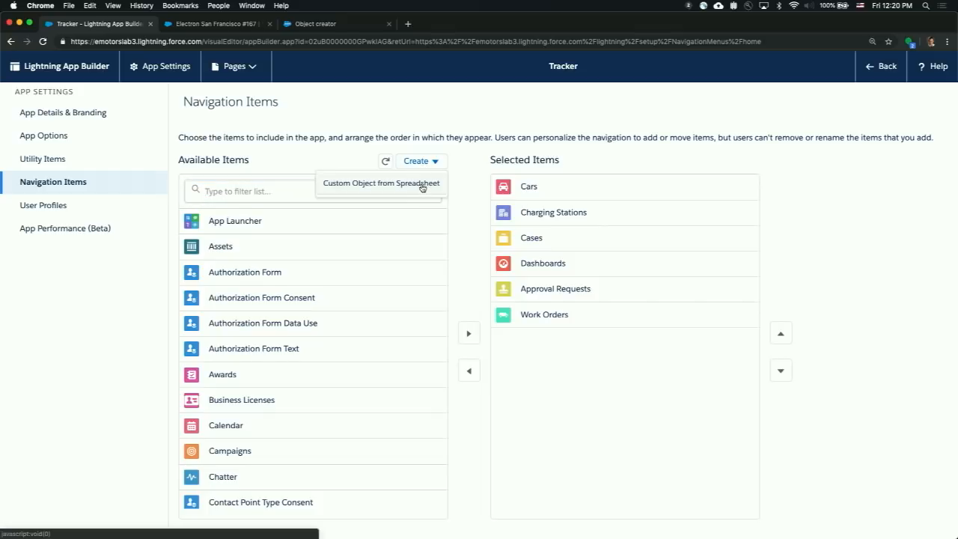
- Switch to the Object creator and upload Self Driving Vehicles.xlsx from the Desktop folder as the custom object's source
left_click(349, 28)
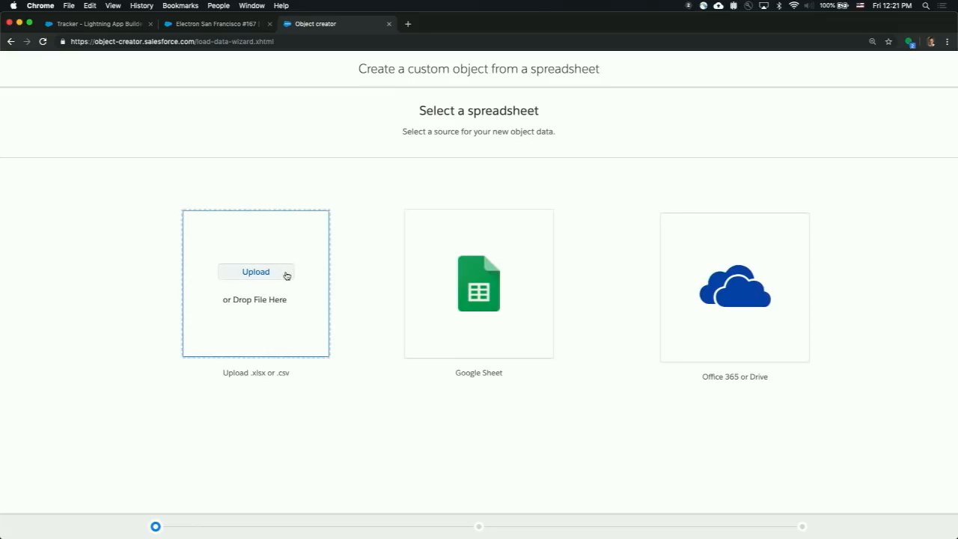
left_click(284, 274)
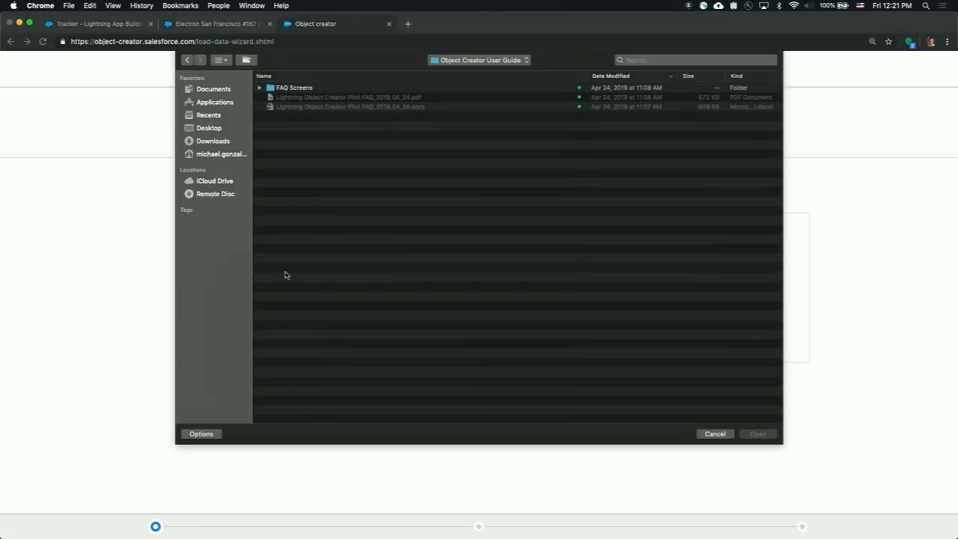
left_click(207, 130)
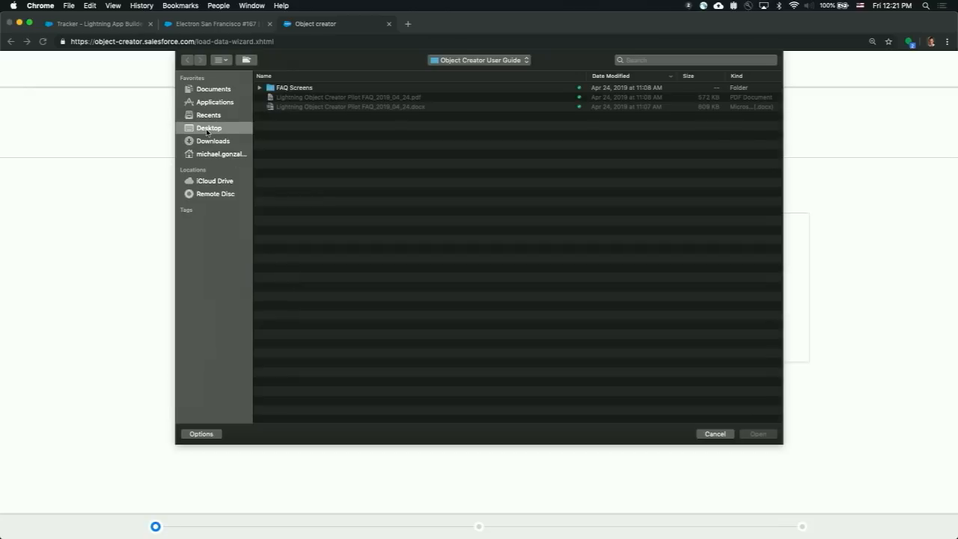
left_click(298, 155)
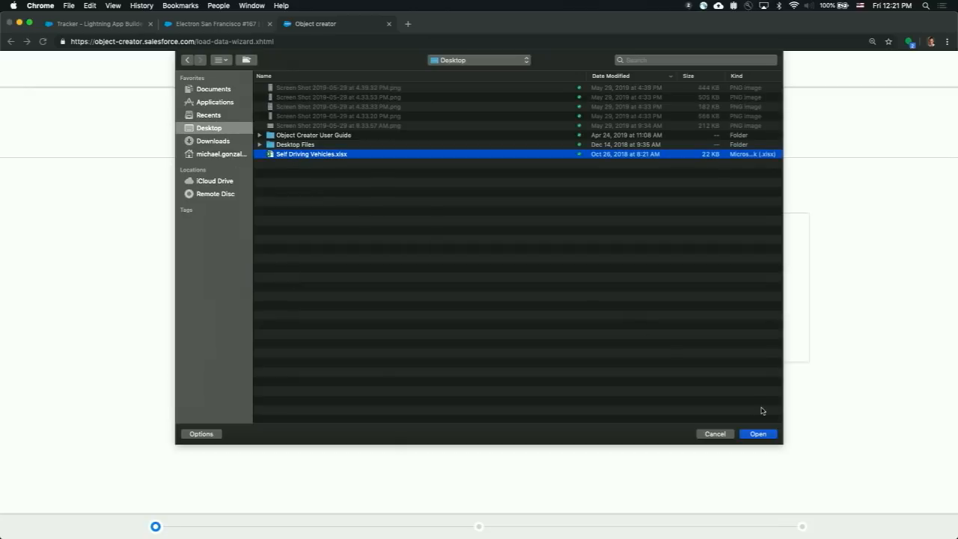
left_click(758, 434)
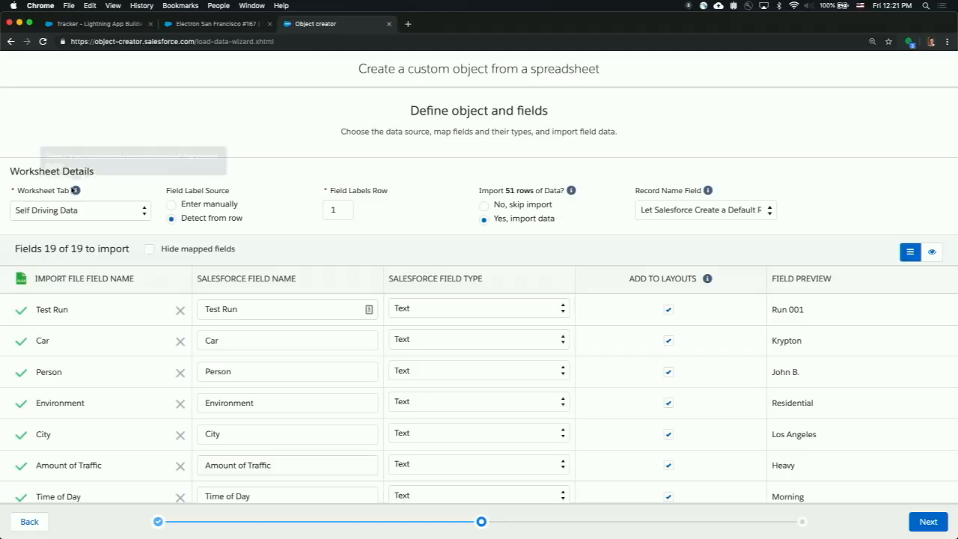
- Keep Self Driving Data as the worksheet tab and set the record name field to Test Run
left_click(131, 212)
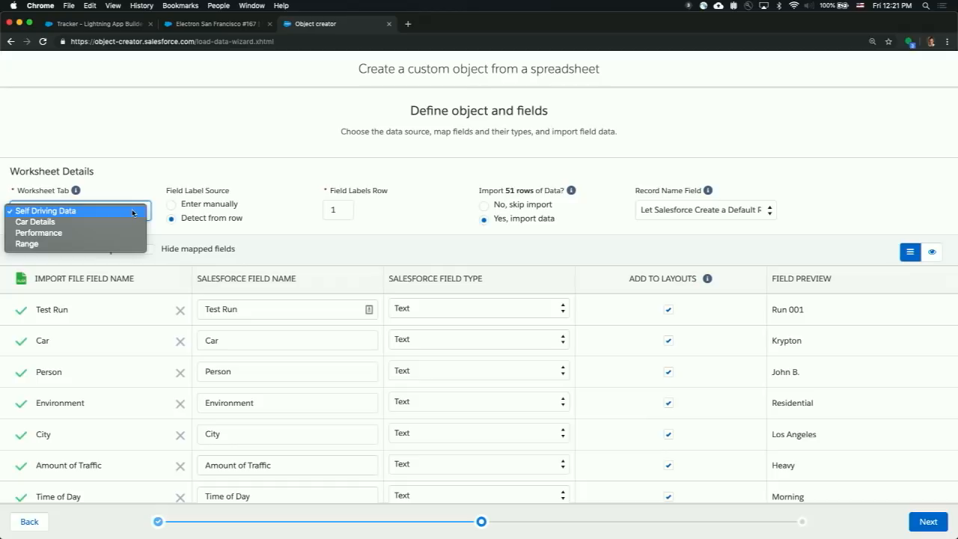
left_click(133, 212)
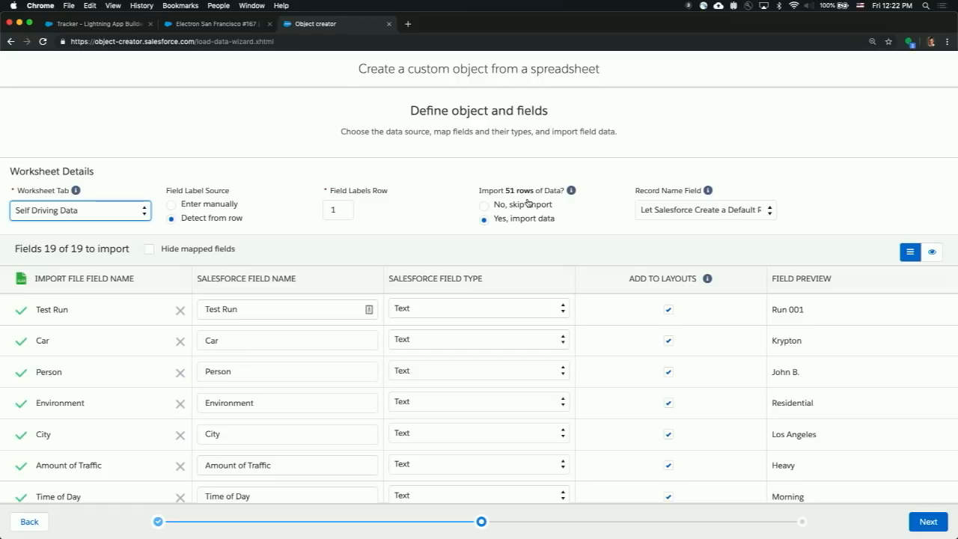
left_click(689, 210)
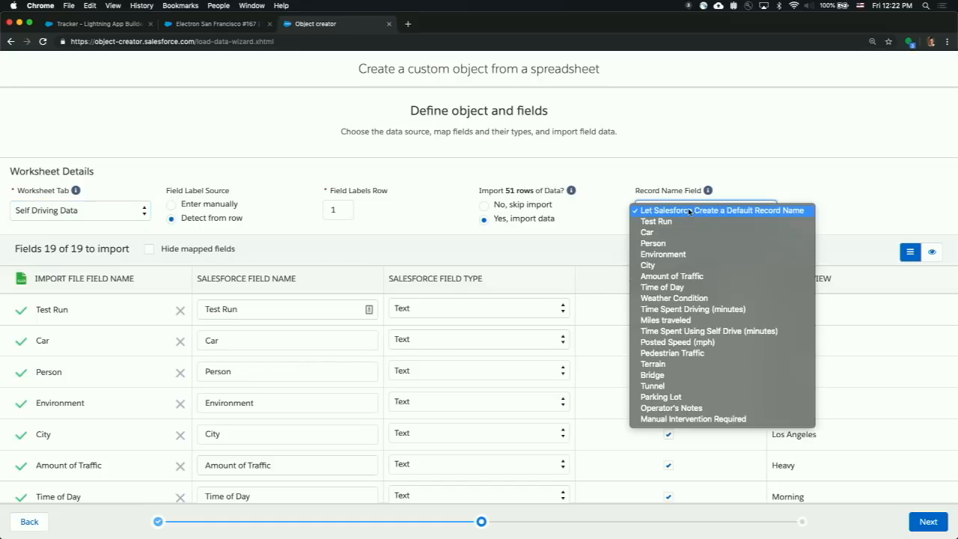
left_click(689, 222)
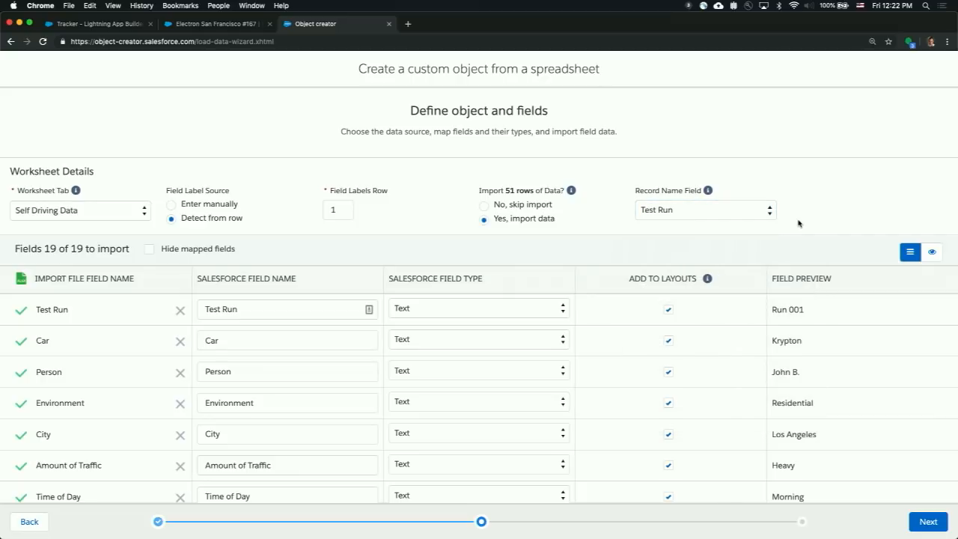
- Review the imported fields' names, types and layout settings, including the field types available for Test Run
scroll(331, 300, "down", 1)
scroll(331, 301, "up", 1)
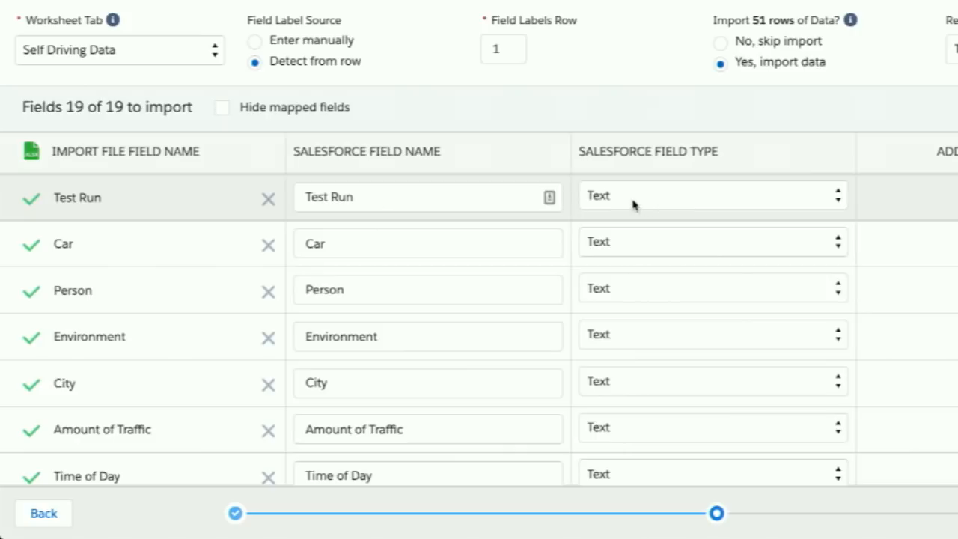
left_click(690, 204)
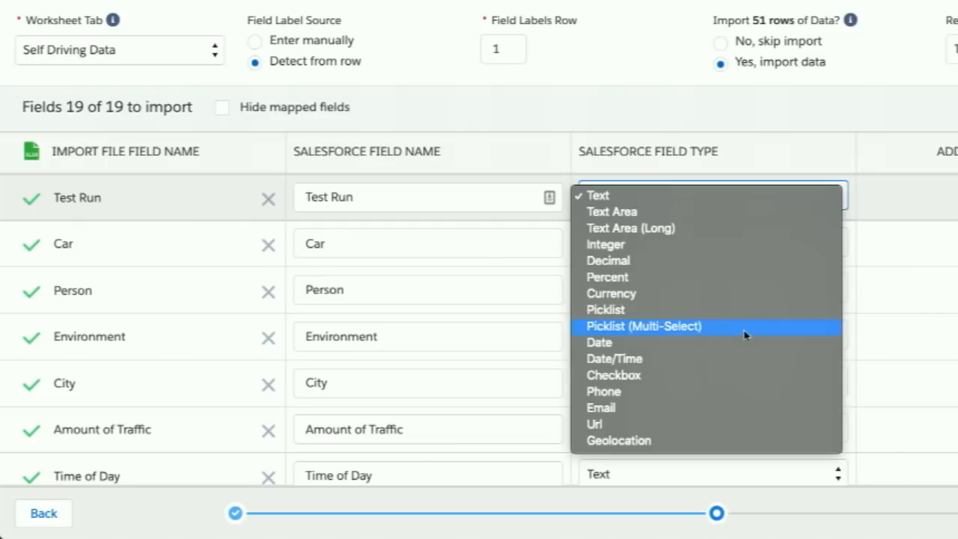
left_click(886, 166)
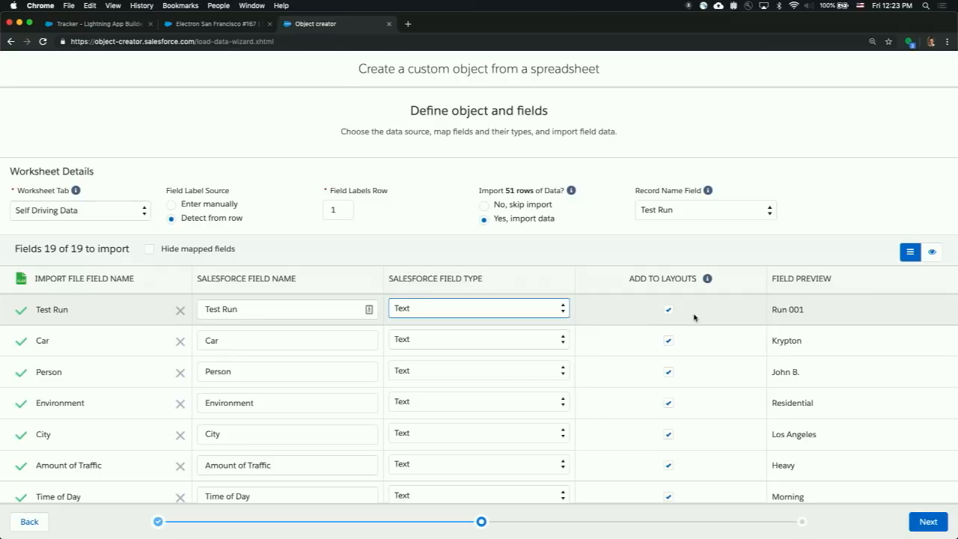
scroll(694, 318, "down", 1)
scroll(695, 318, "up", 1)
scroll(429, 317, "down", 10)
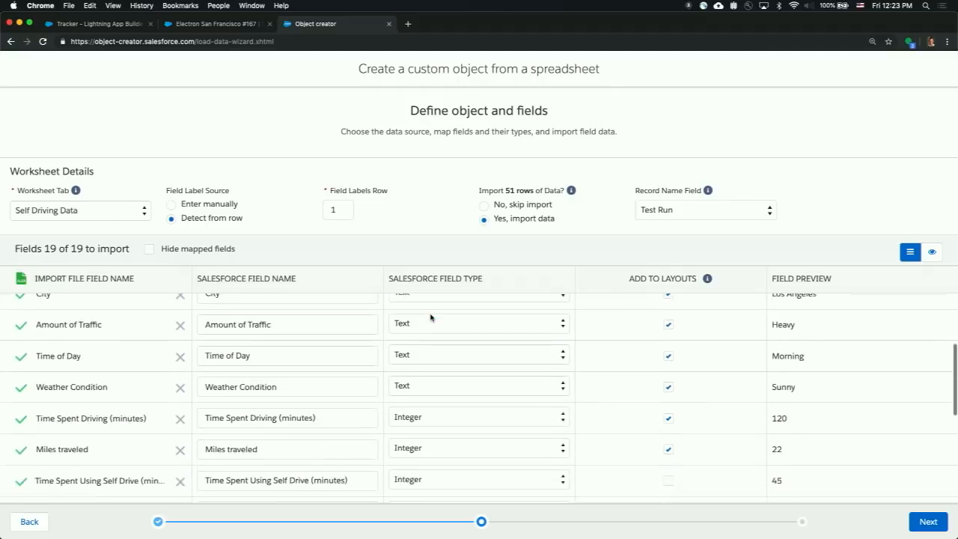
scroll(443, 385, "up", 10)
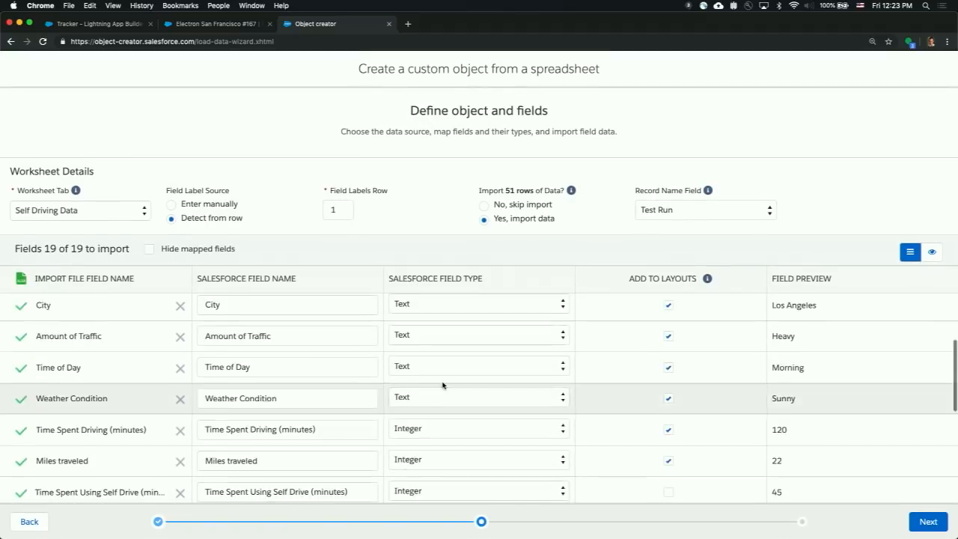
- Preview the spreadsheet rows as they will be imported and look across all columns
left_click(932, 252)
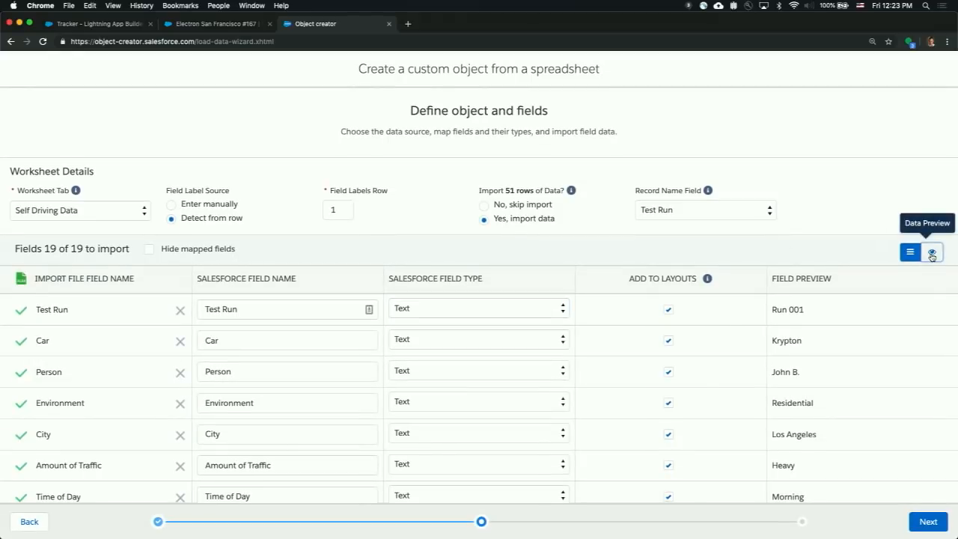
scroll(513, 342, "right", 2)
scroll(514, 343, "left", 2)
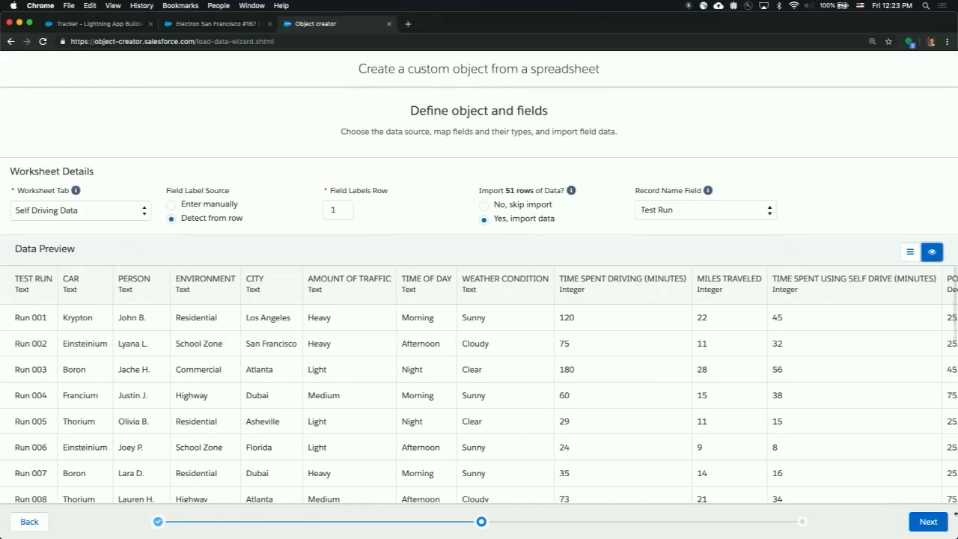
- Accept the field mapping, review the advanced object settings and finish creating the Self Driving Data object with its default properties
left_click(938, 523)
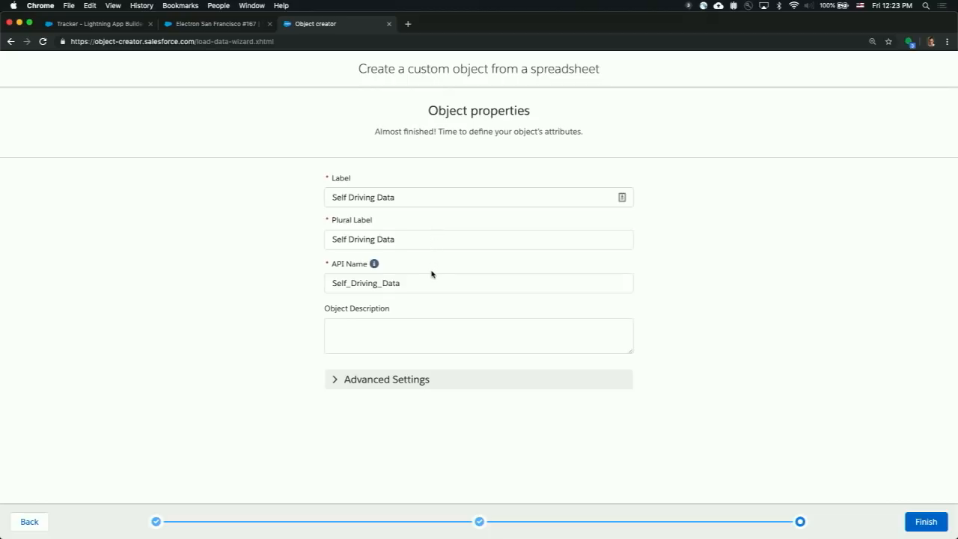
left_click(362, 381)
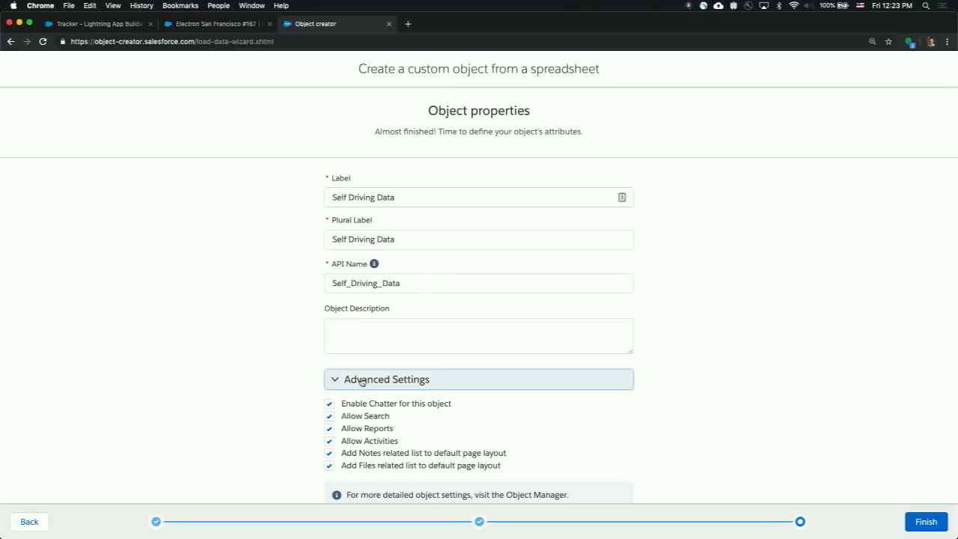
scroll(436, 398, "down", 1)
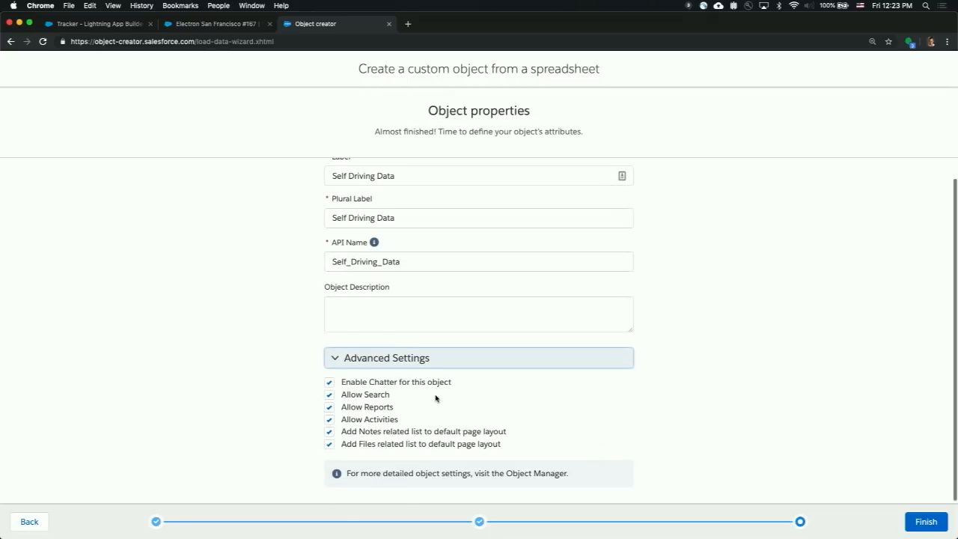
scroll(436, 398, "down", 1)
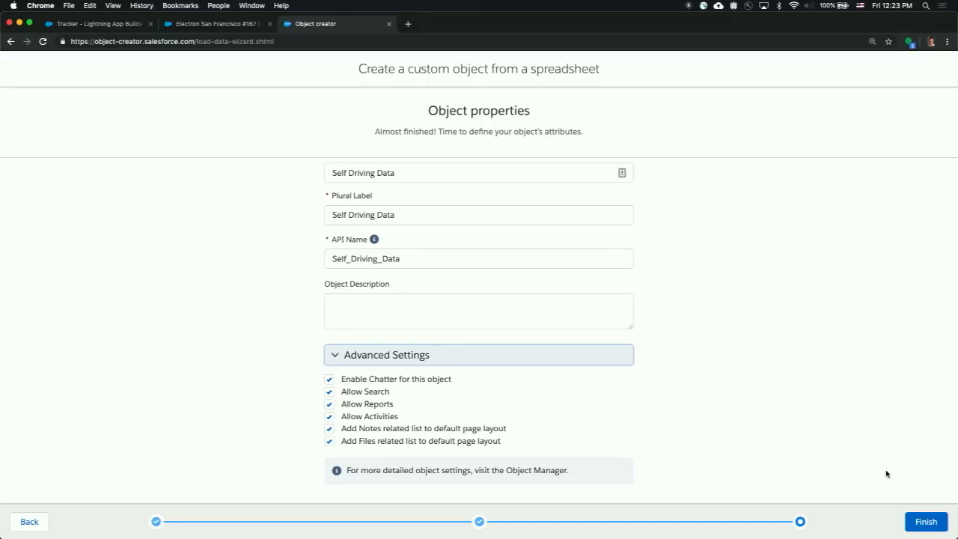
left_click(920, 523)
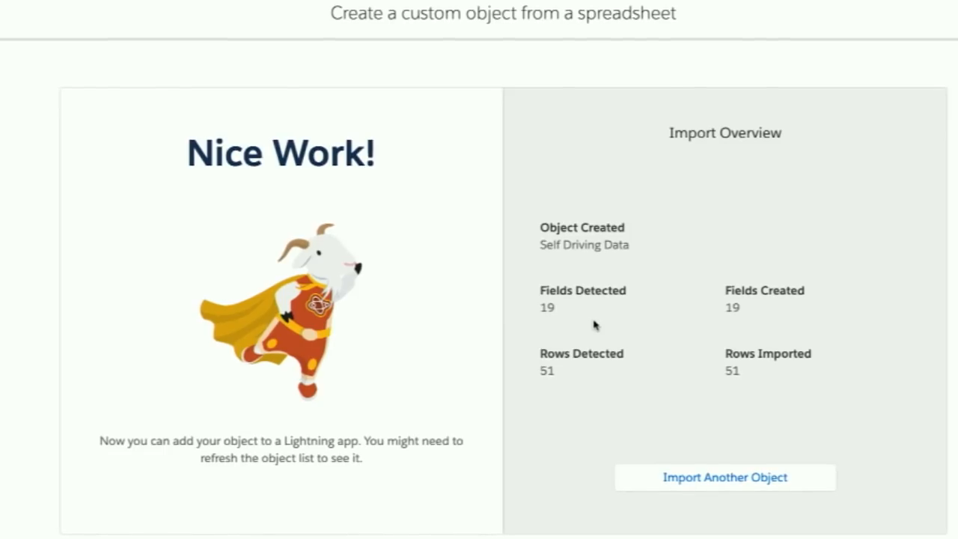
- Return to the Tracker app's navigation items, refresh the available items, filter them by "self" and add Self Driving Data
left_click(751, 491)
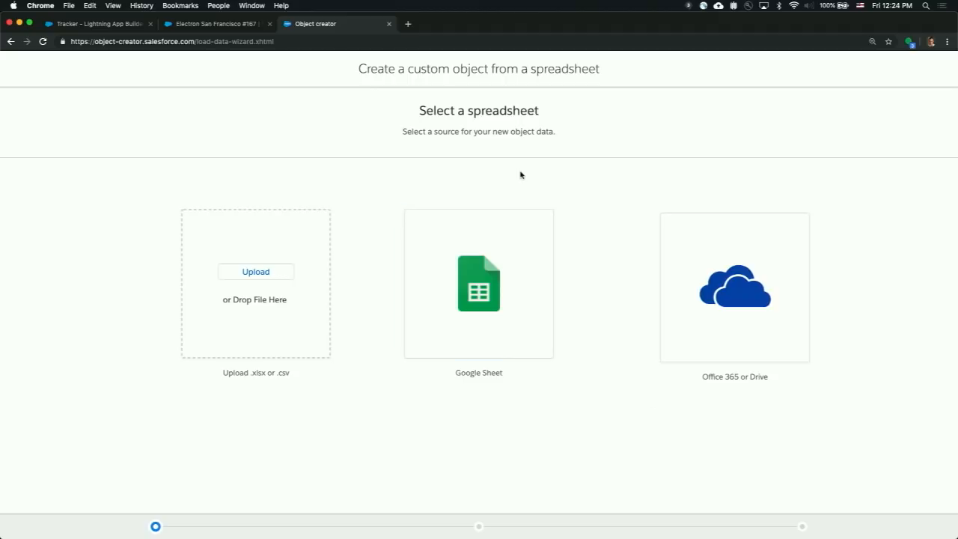
left_click(235, 30)
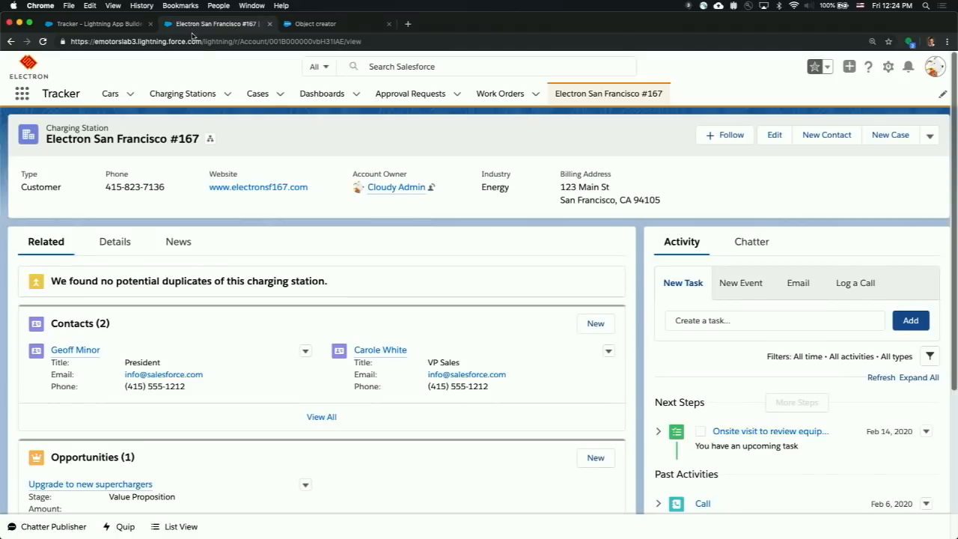
left_click(117, 26)
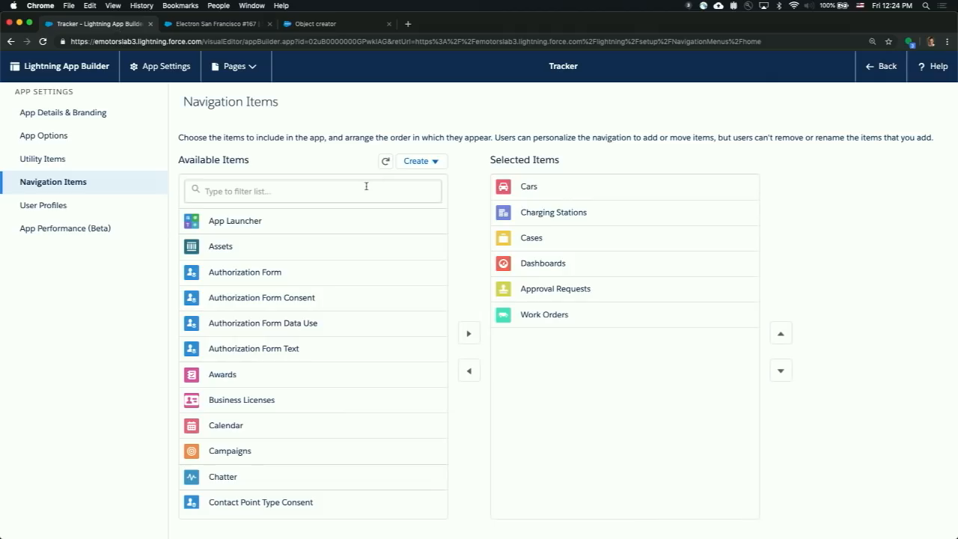
left_click(385, 161)
left_click(376, 183)
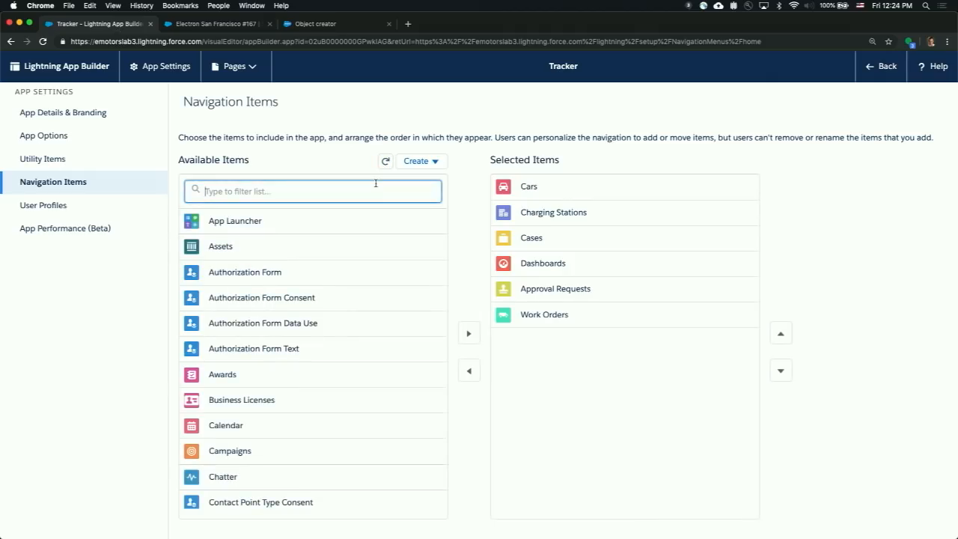
type("self")
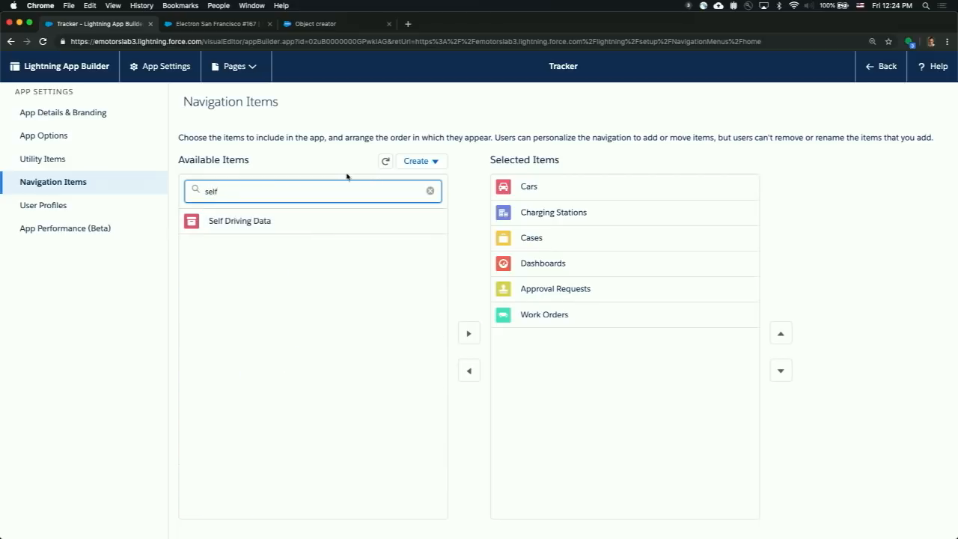
left_click(314, 224)
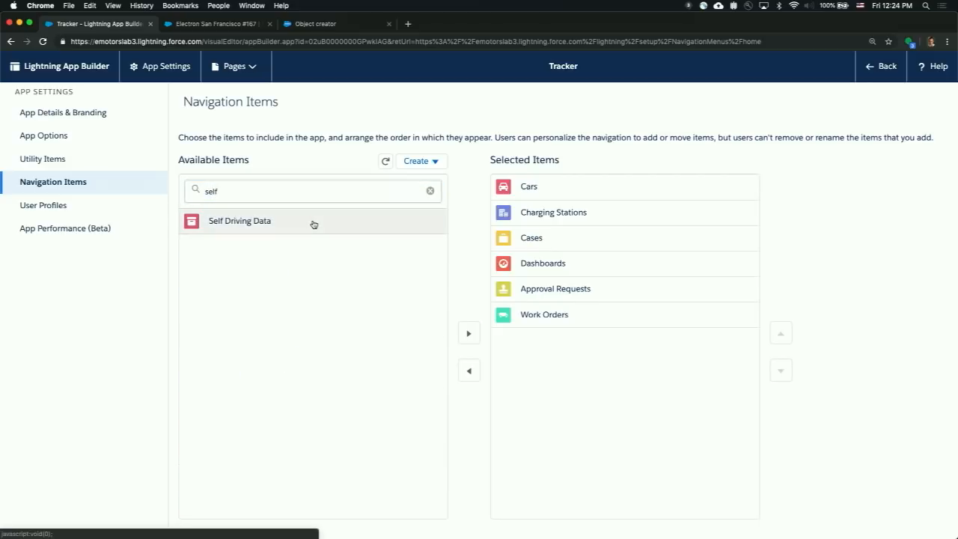
left_click(463, 332)
- Move Self Driving Data directly below Cars in the selected navigation items and save the app
left_click(512, 341)
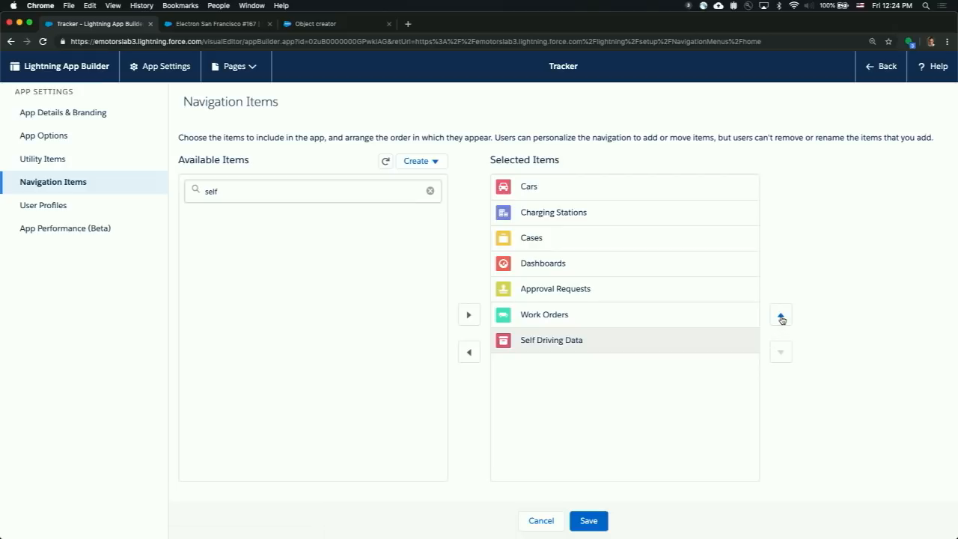
left_click(781, 318)
left_click(782, 317)
left_click(781, 317)
left_click(782, 318)
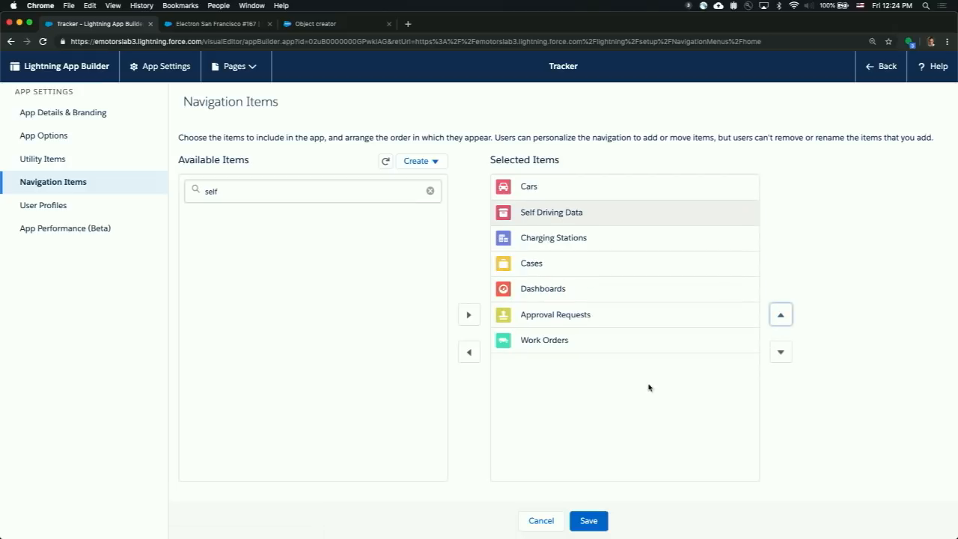
left_click(595, 518)
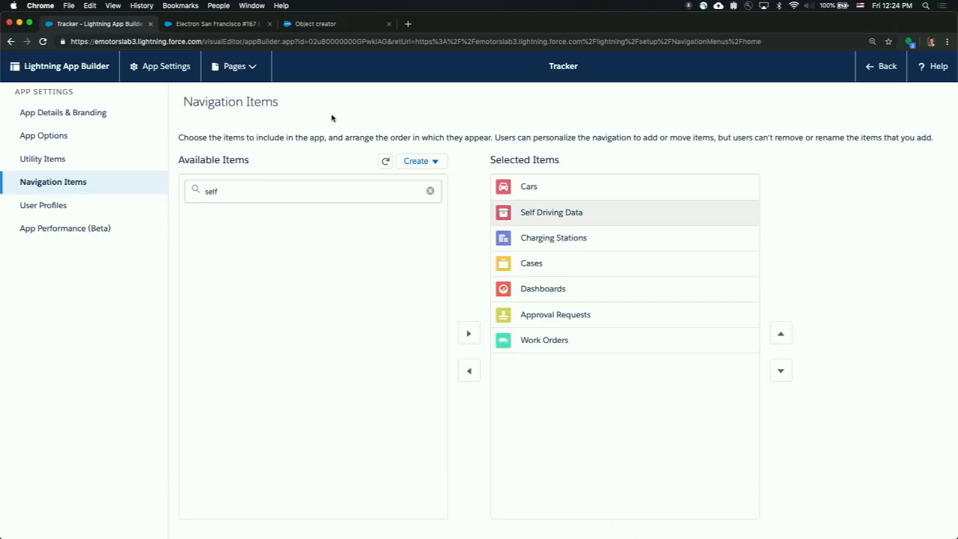
- Reload the Tracker app in the other browser tab and show the All Records list of Self Driving Data
left_click(232, 25)
key("super+r")
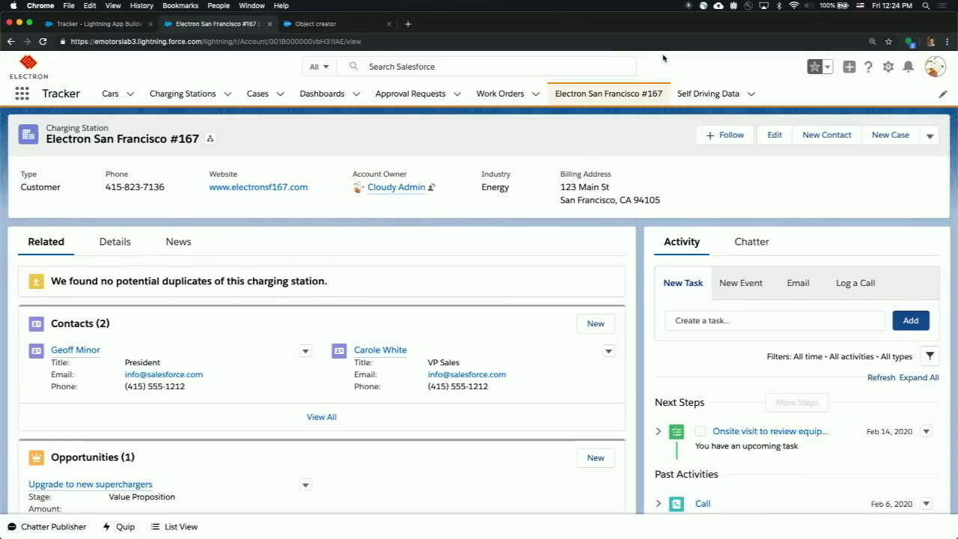
left_click(701, 94)
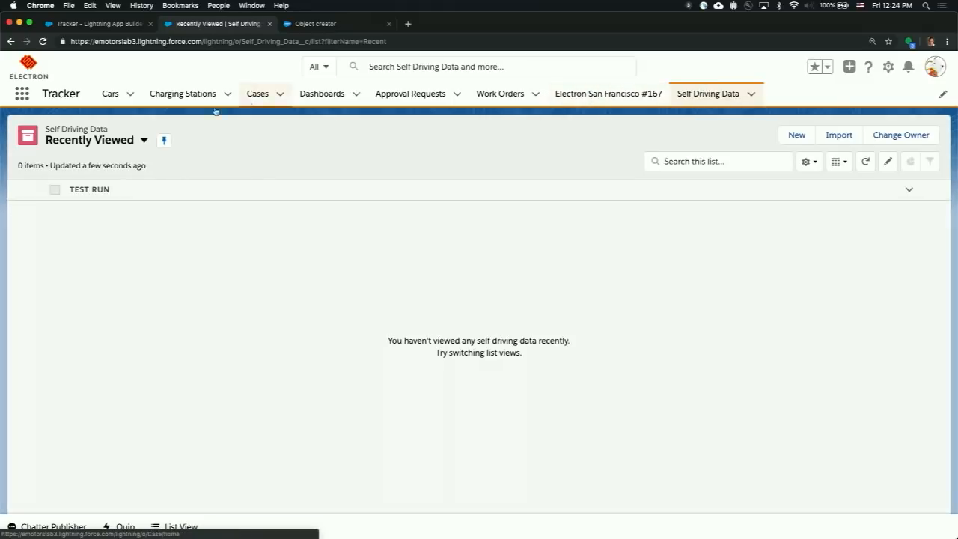
left_click(113, 140)
left_click(113, 182)
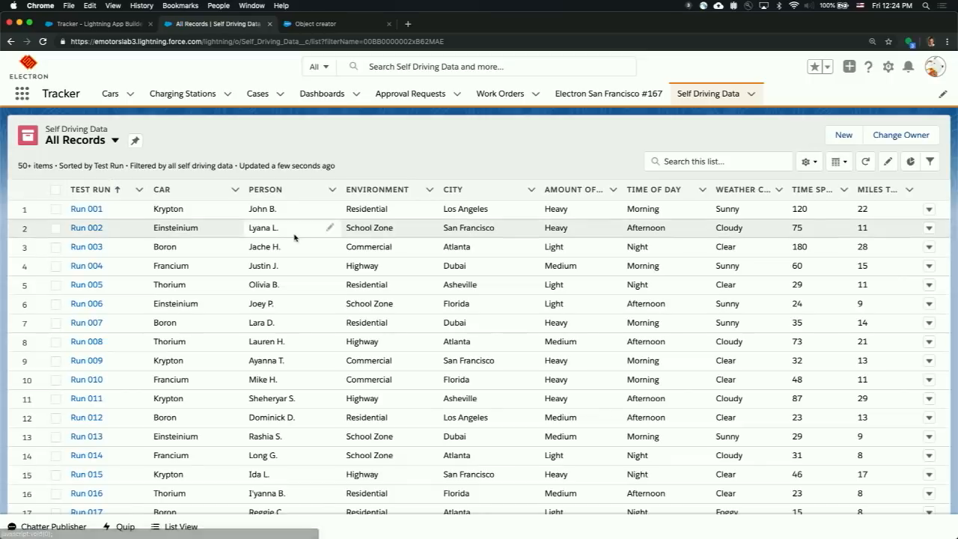
- Look through the imported Self Driving Data records and open Run 001 to examine its details
scroll(186, 210, "down", 5)
scroll(173, 398, "up", 5)
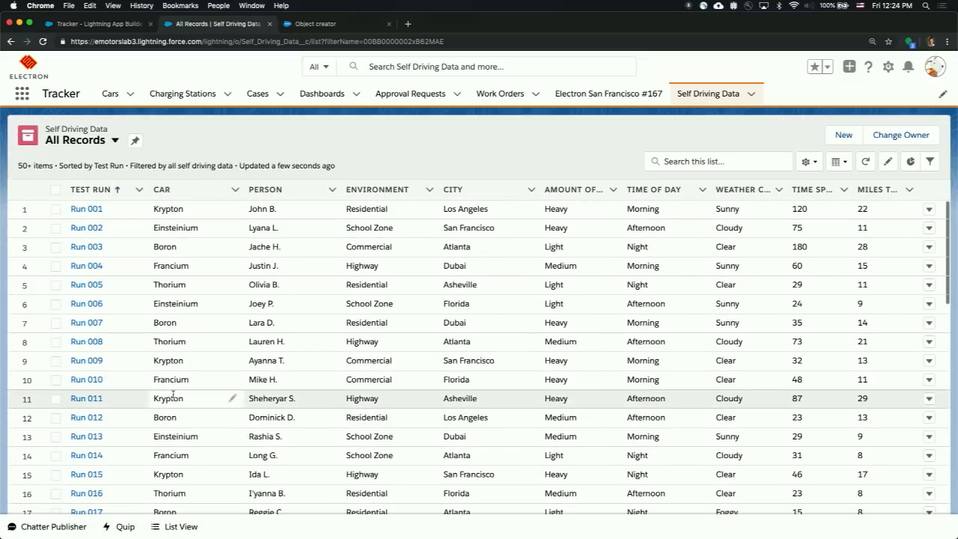
left_click(87, 211)
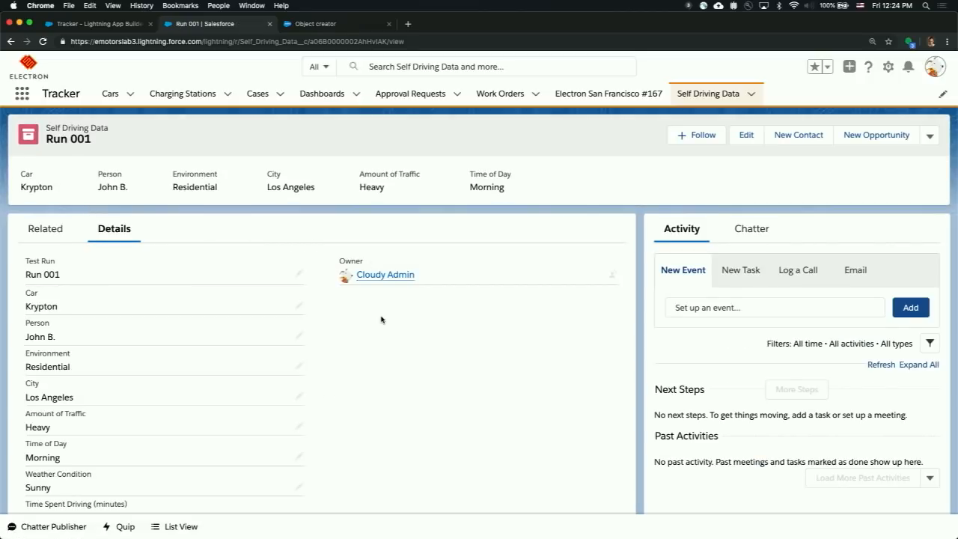
scroll(380, 321, "down", 5)
scroll(380, 324, "up", 5)
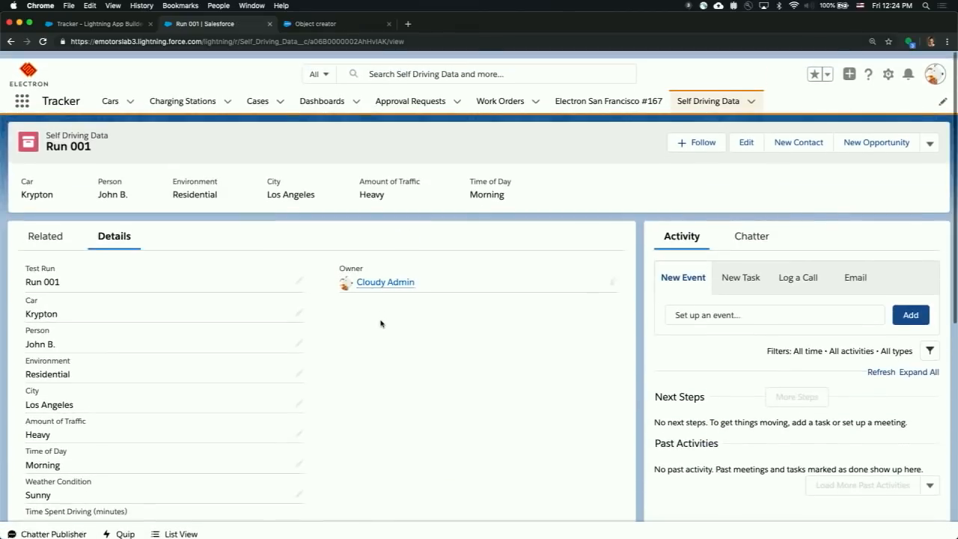
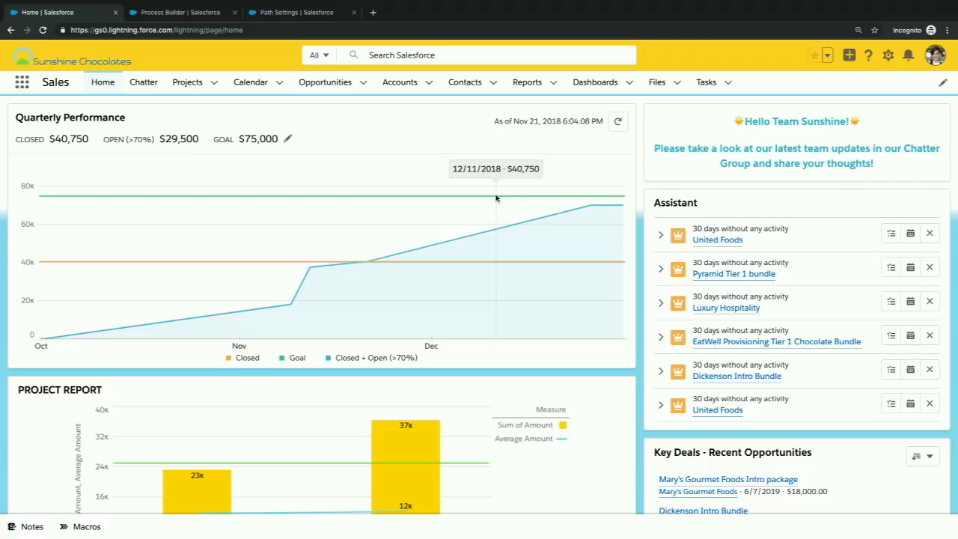
- Open the Calendar, show the whole month and switch it to the table view of events
left_click(260, 86)
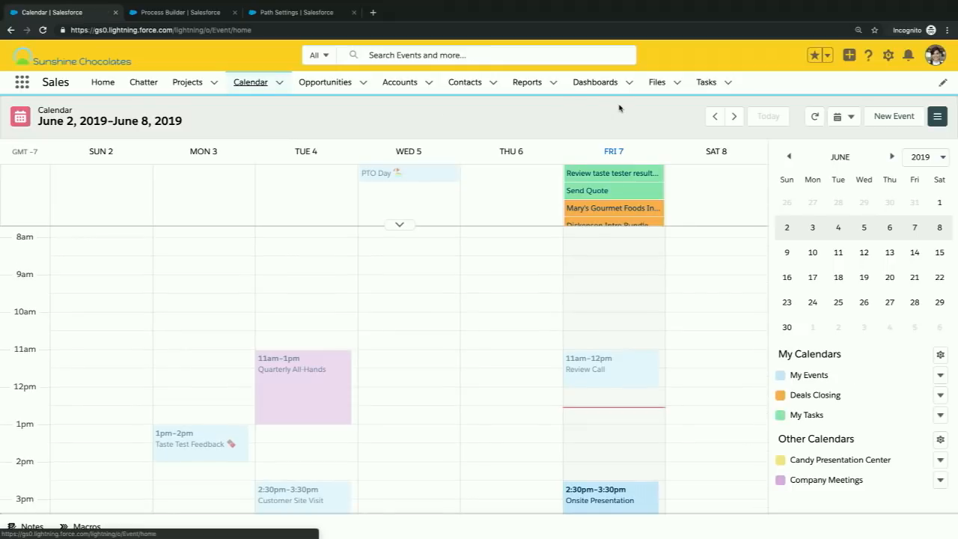
left_click(842, 117)
left_click(856, 185)
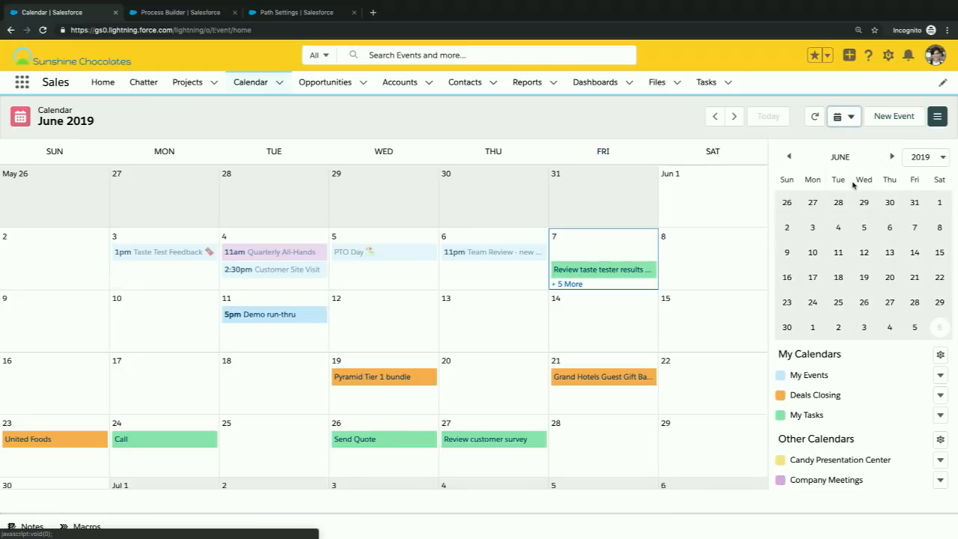
left_click(851, 121)
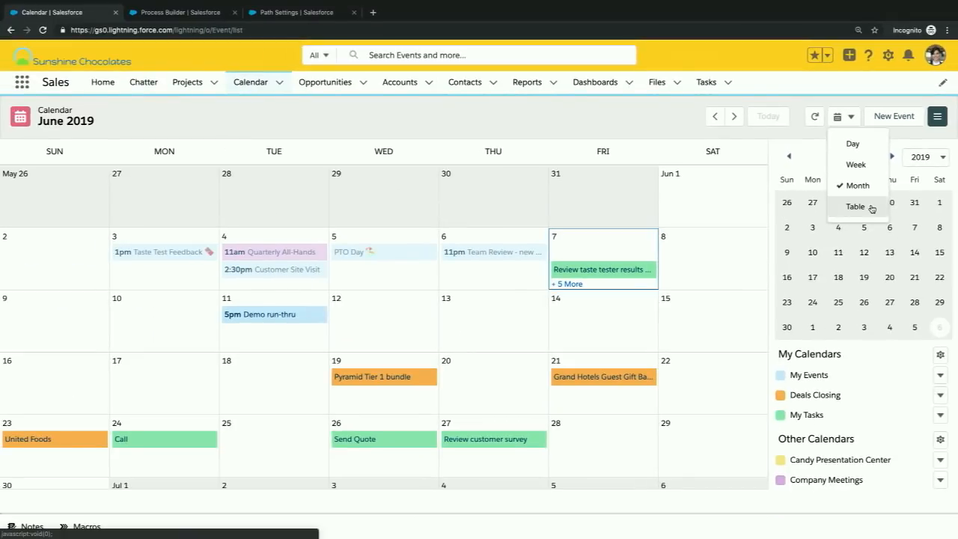
left_click(869, 215)
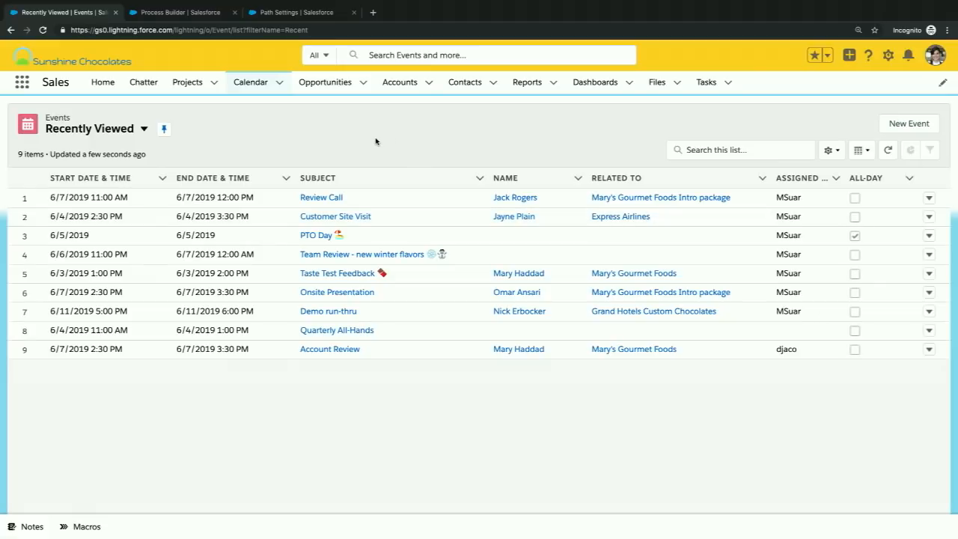
- Show the My Team's Upcoming Events list view and display its chart of upcoming events by account
left_click(143, 130)
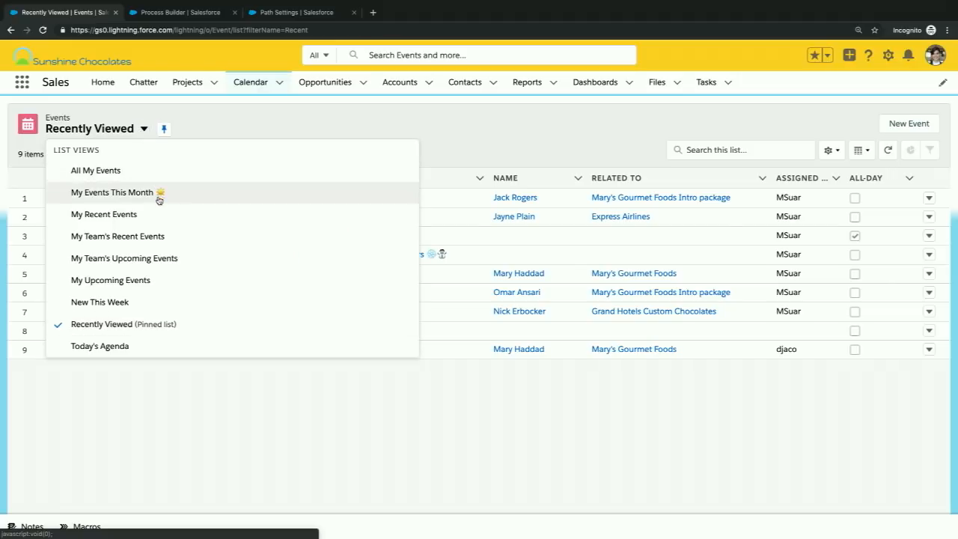
left_click(153, 257)
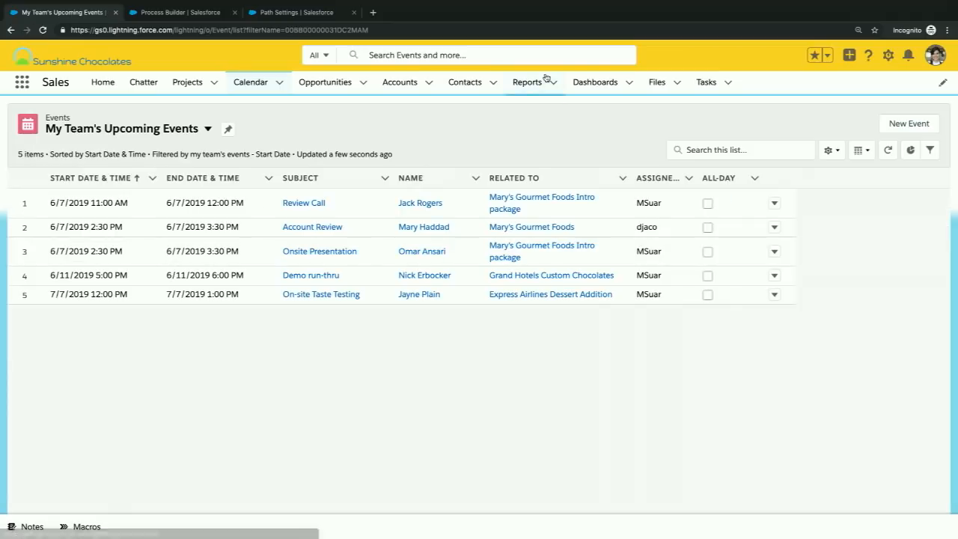
left_click(910, 150)
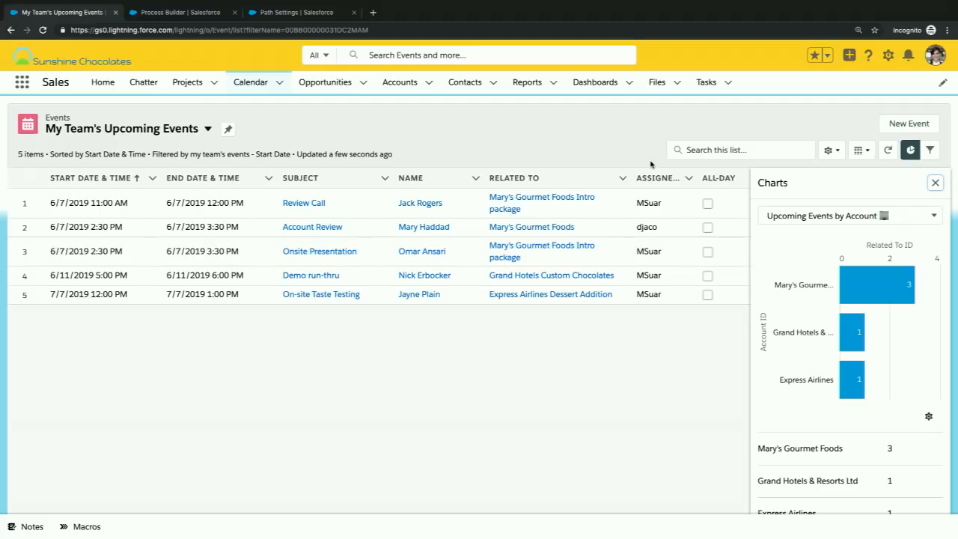
- Open the Open Pipeline report from the favorites and search its table for "grand" and for "15"
left_click(828, 57)
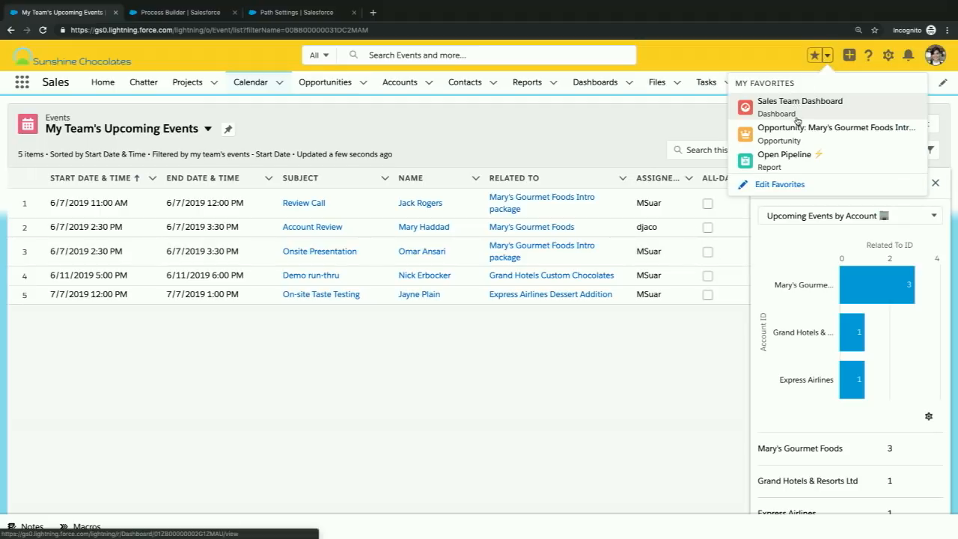
left_click(785, 155)
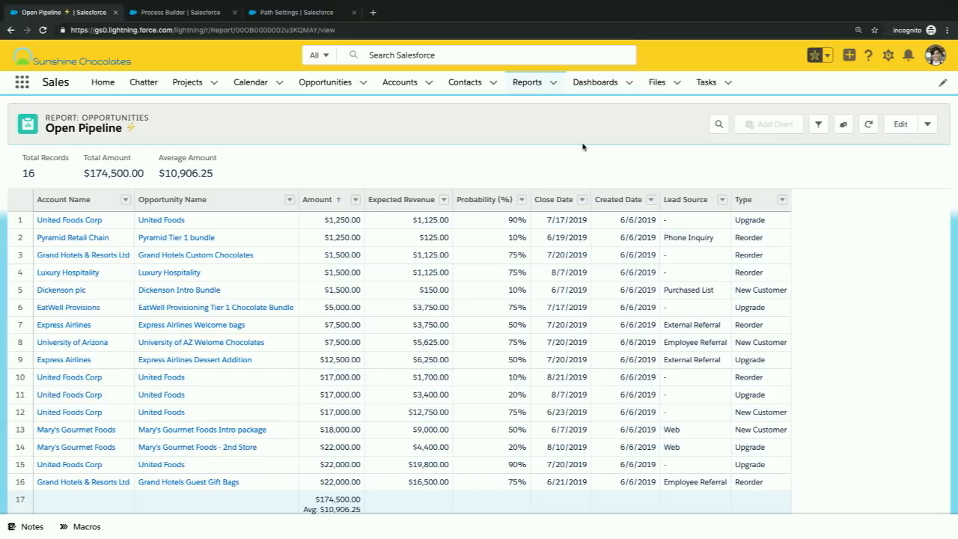
left_click(720, 125)
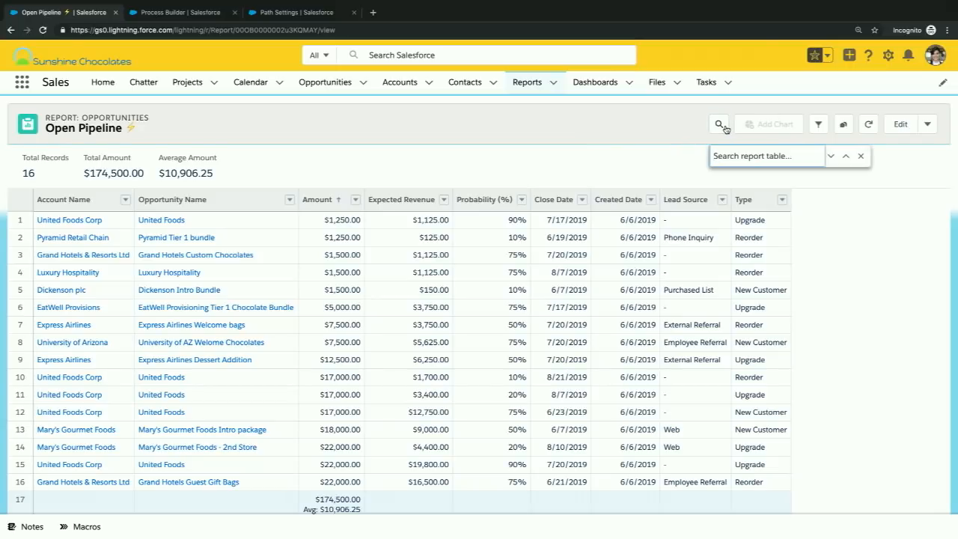
type("grand")
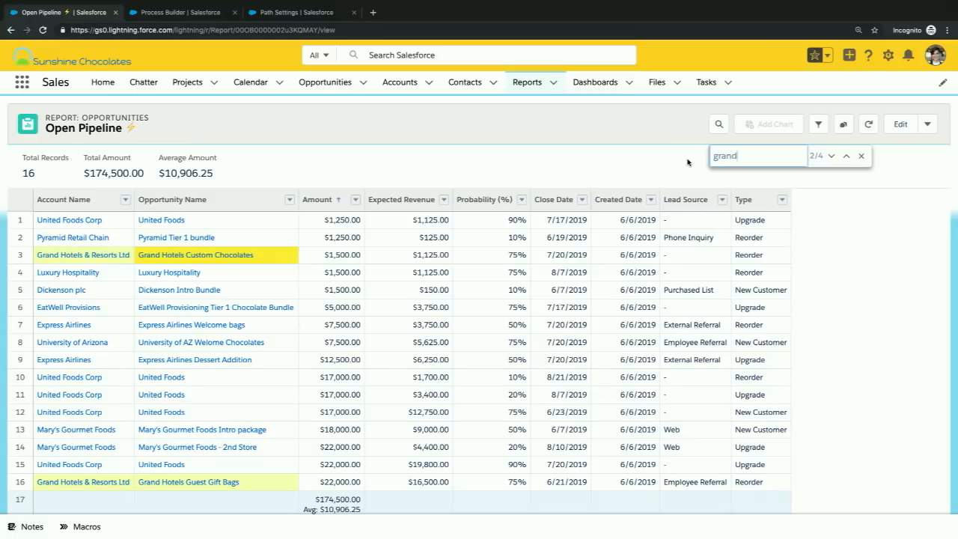
double_click(720, 158)
type("15")
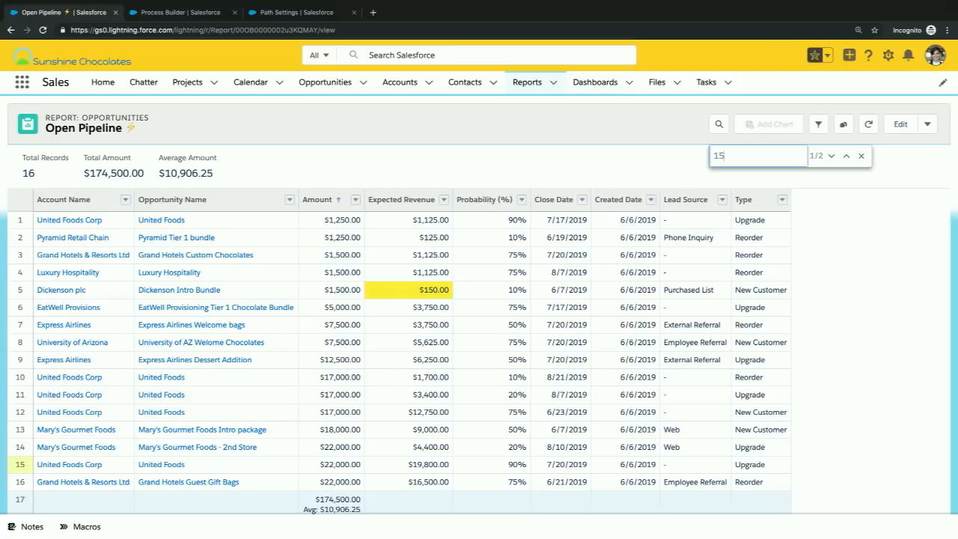
- Edit the report and add a row-level formula column named "Days to Close" with the description "days from today until close"
left_click(892, 131)
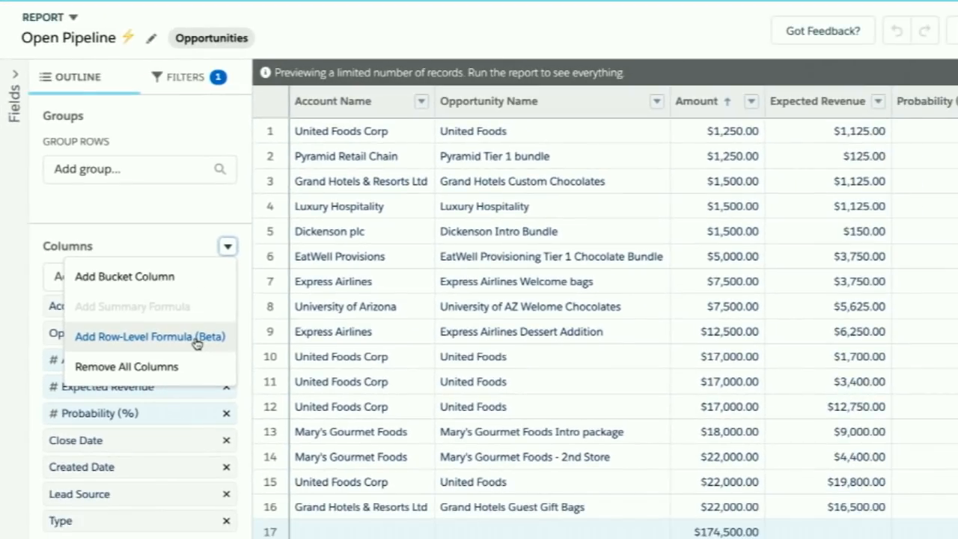
left_click(196, 338)
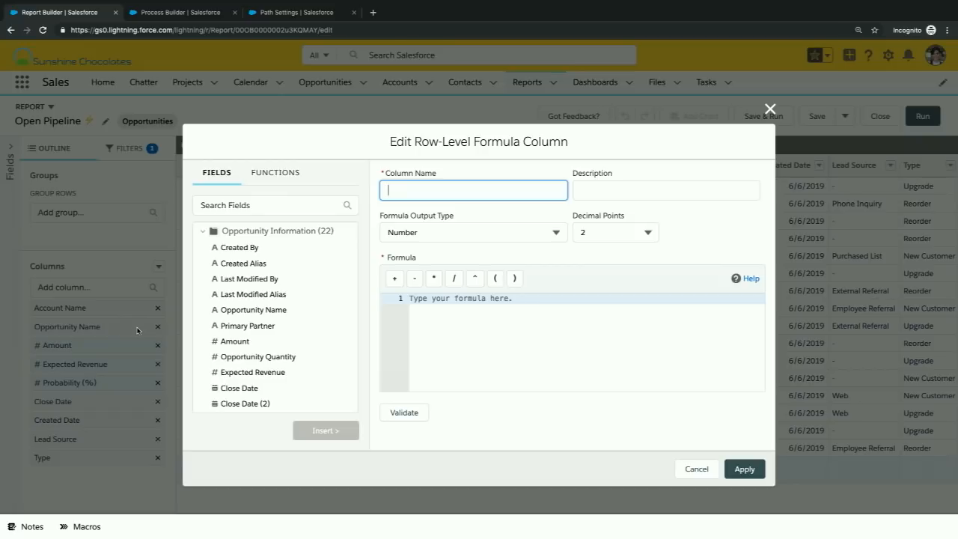
type("C")
key("BackSpace")
type("Days to Close")
key("Tab")
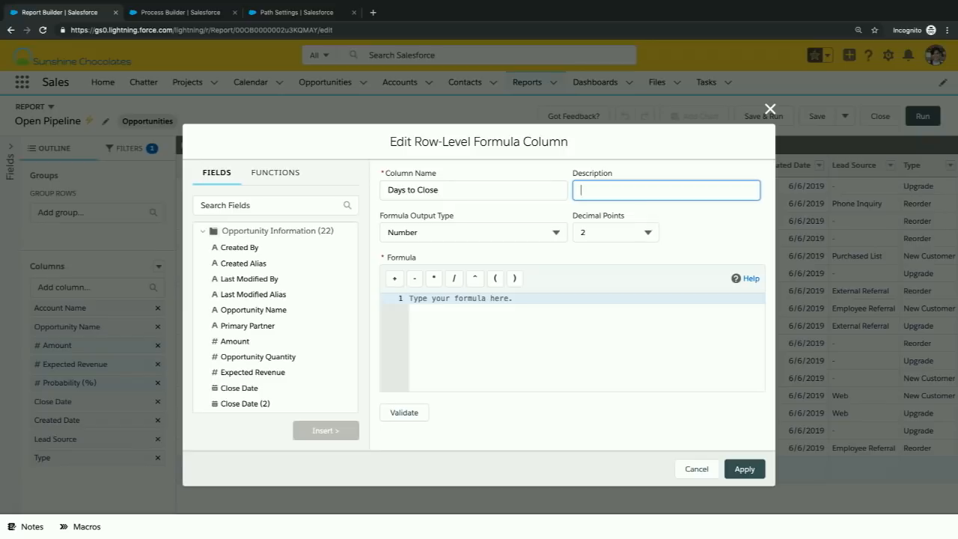
type("days from today until close")
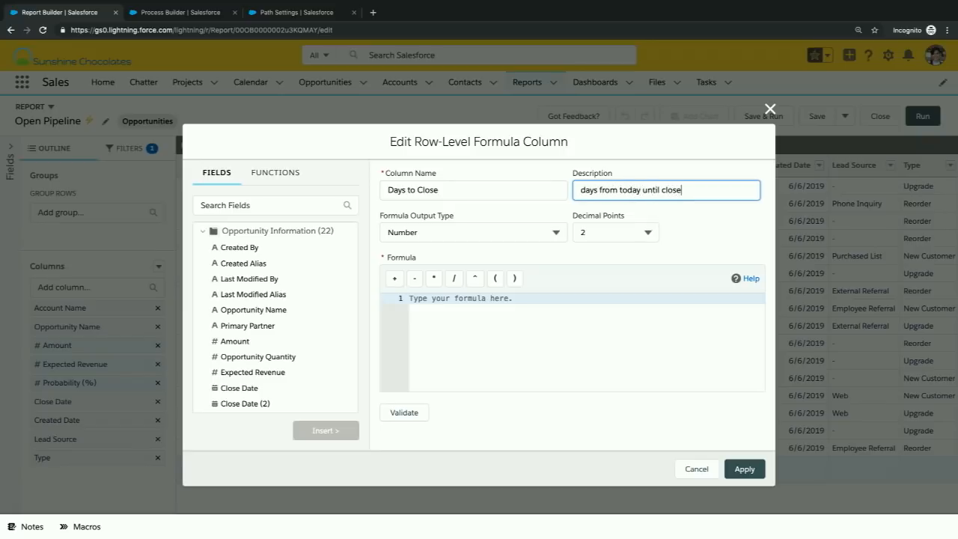
- Keep Number as the formula output type and set the decimal points to 0
right_click(556, 233)
left_click(557, 233)
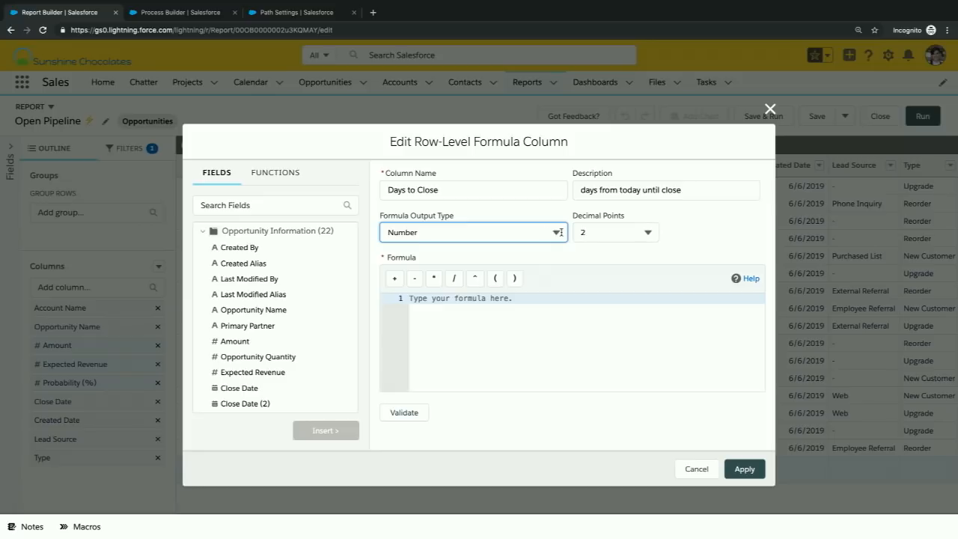
left_click(556, 232)
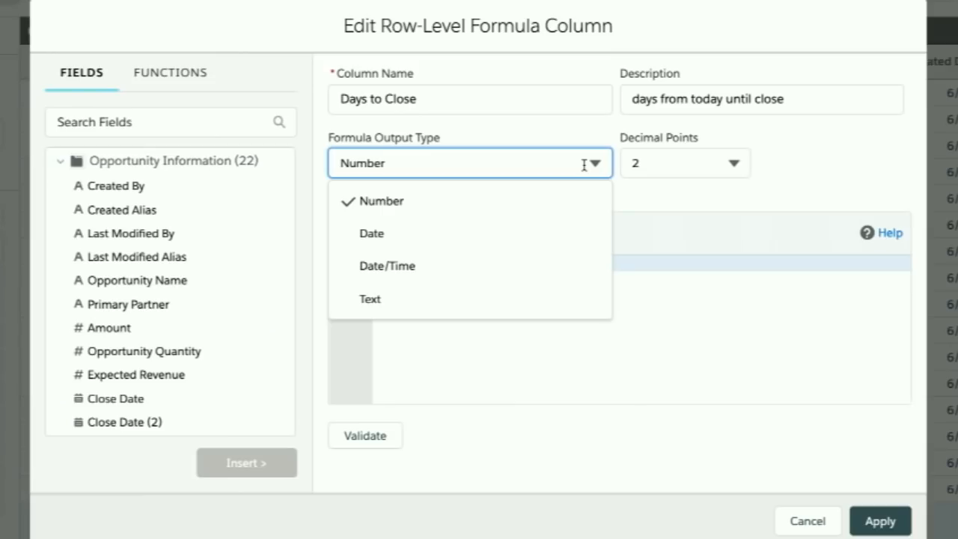
right_click(752, 162)
left_click(731, 156)
left_click(727, 158)
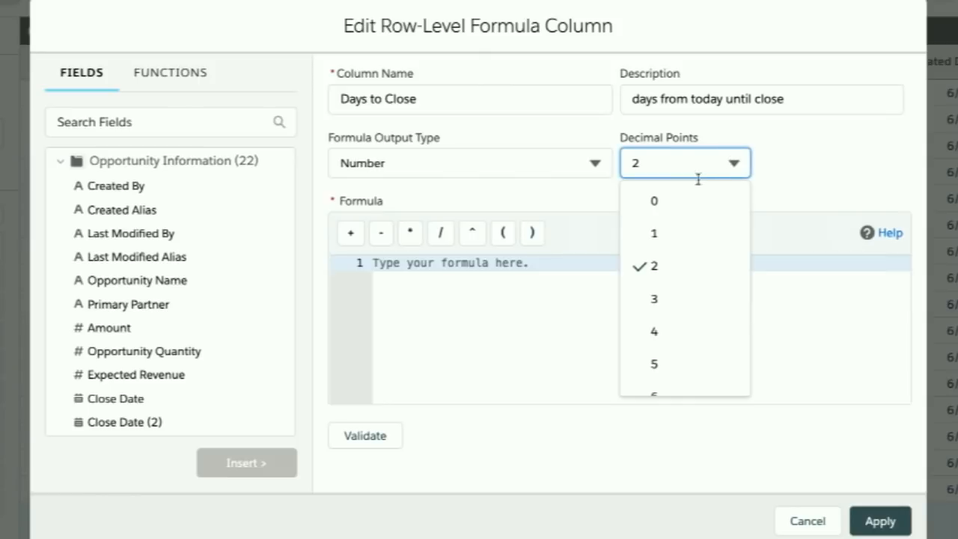
left_click(675, 206)
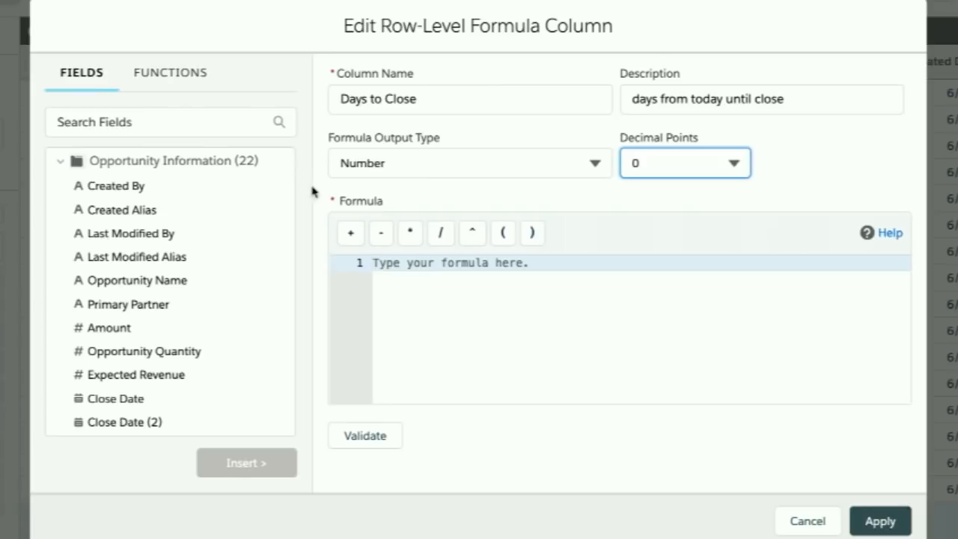
- Find the Close Date field with "close" and insert it into the formula, followed by a minus sign
left_click(160, 122)
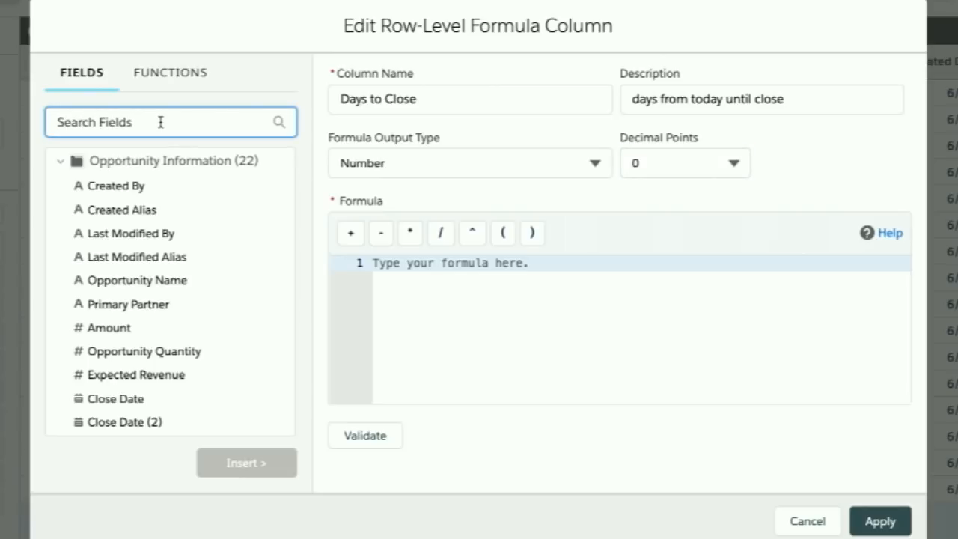
type("close")
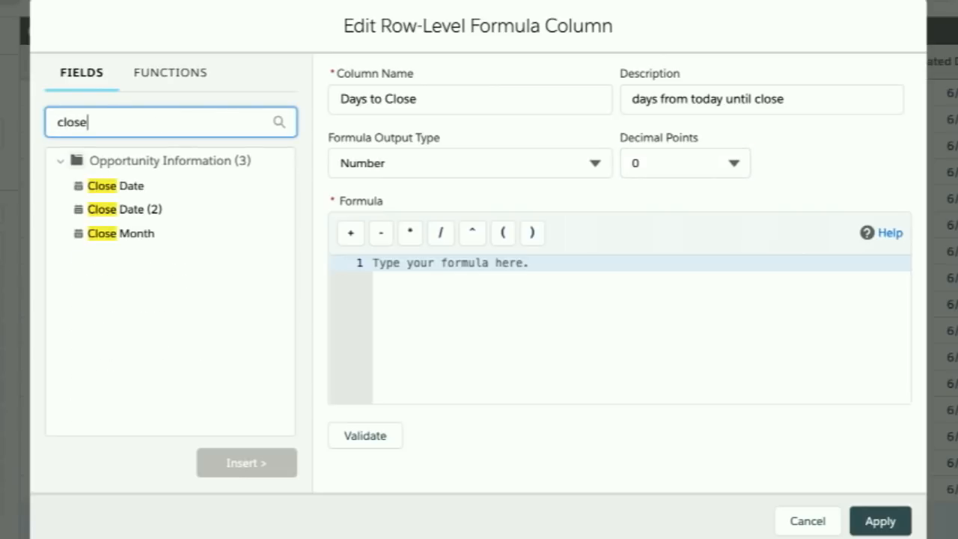
left_click(140, 188)
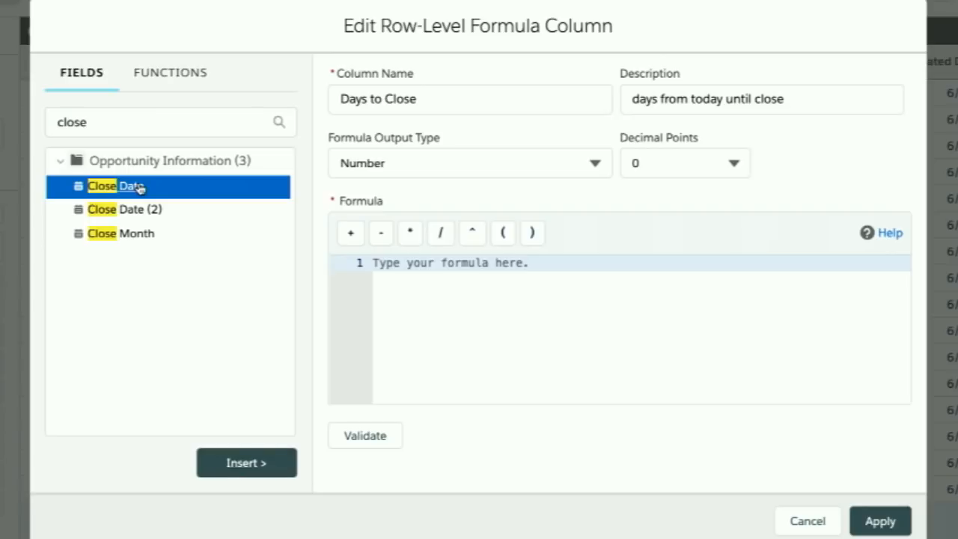
left_click(245, 463)
type("-")
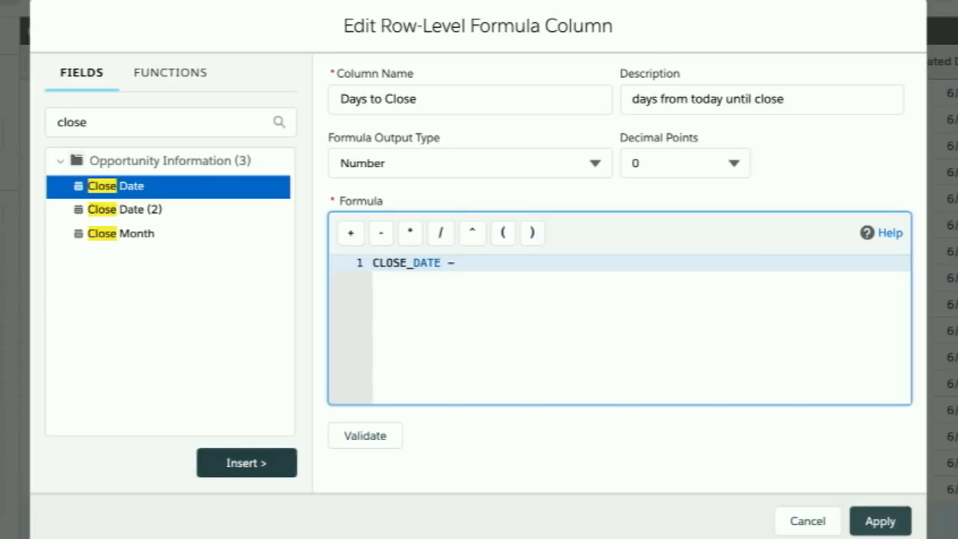
- Complete the formula as CLOSE_DATE - TODAY() with the TODAY function, validate it and apply the column
left_click(165, 71)
left_click(116, 121)
type("today")
left_click(105, 185)
left_click(238, 465)
left_click(397, 442)
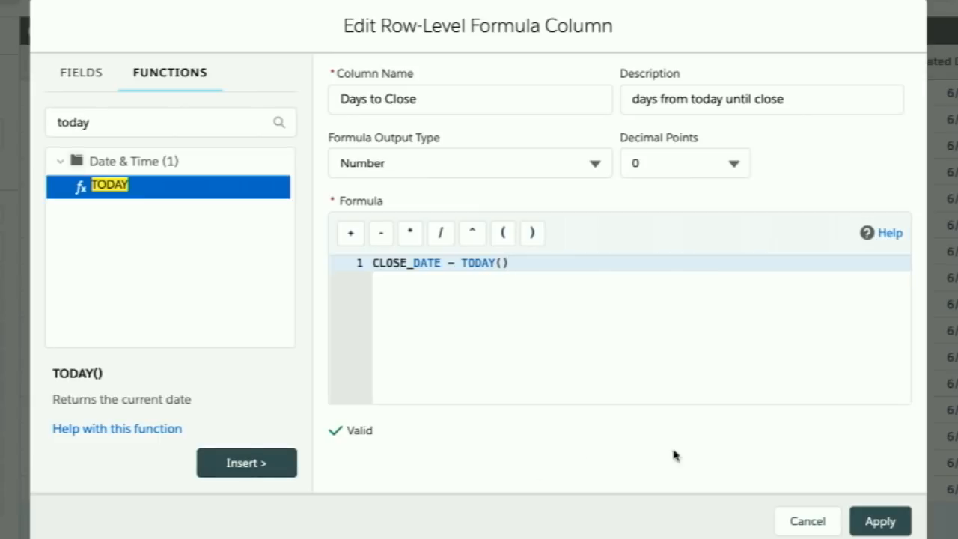
left_click(882, 522)
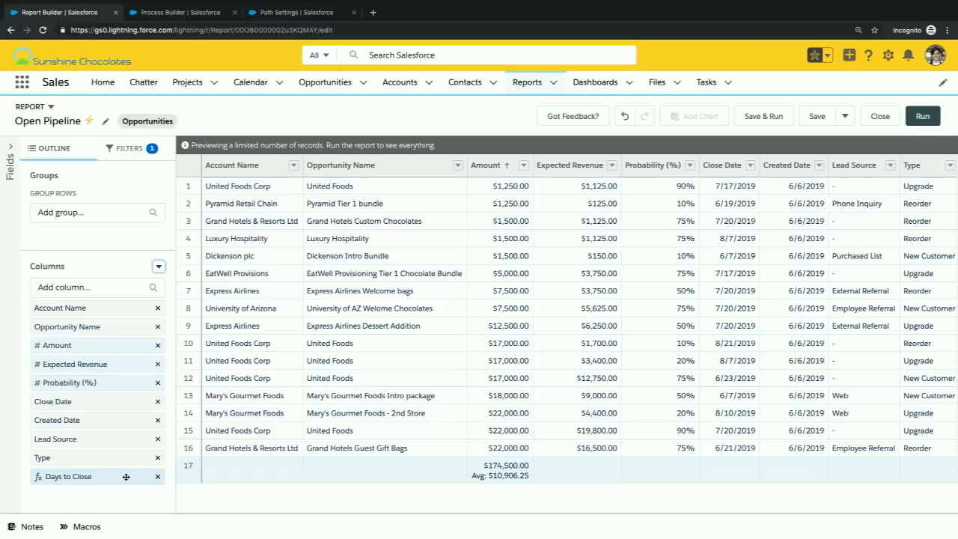
- Move the Days to Close column directly before Amount and sort the report by it in ascending order
left_click_drag(126, 477, 100, 345)
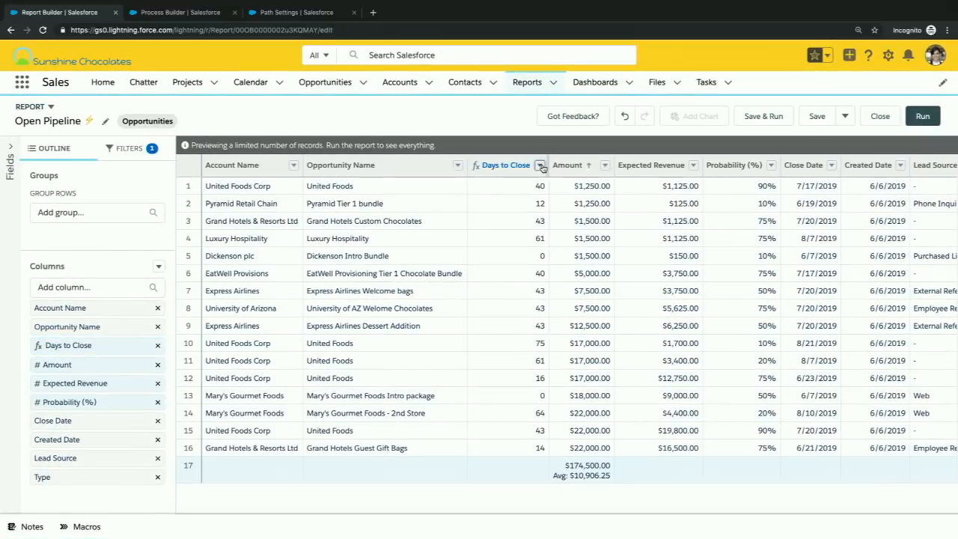
left_click(540, 165)
left_click(571, 185)
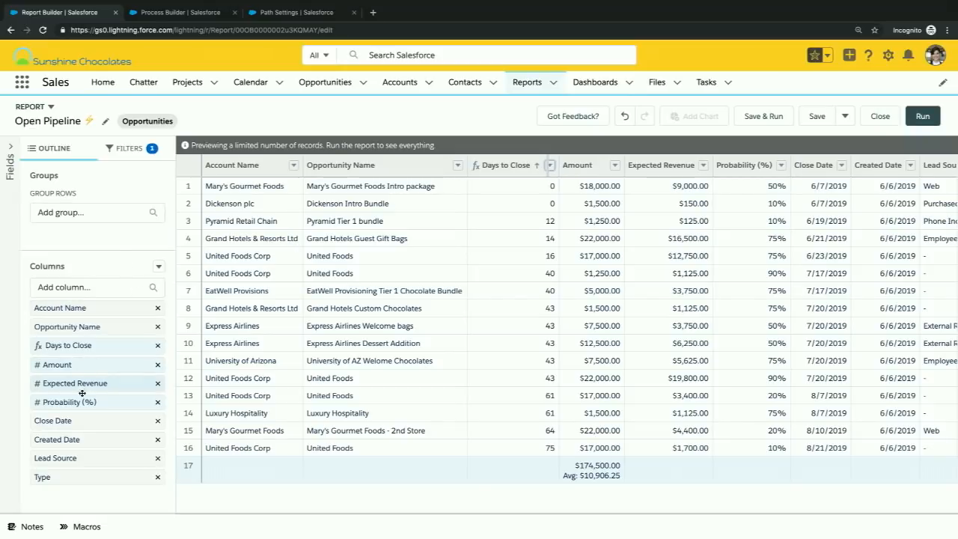
- Group the report rows by Stage
left_click(90, 217)
type("stage")
left_click(70, 274)
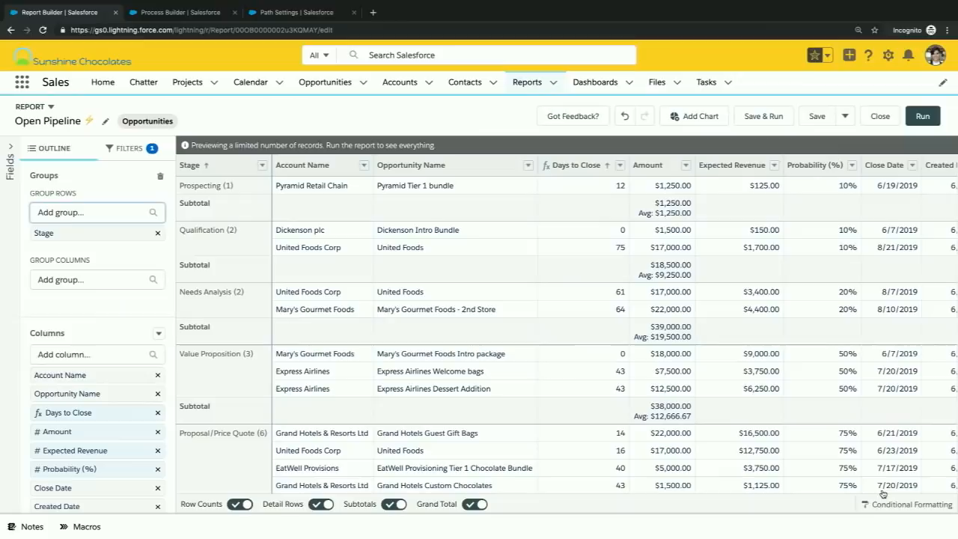
- Add a conditional formatting rule on Sum of Amount with a light red background for values up to 1000
left_click(883, 505)
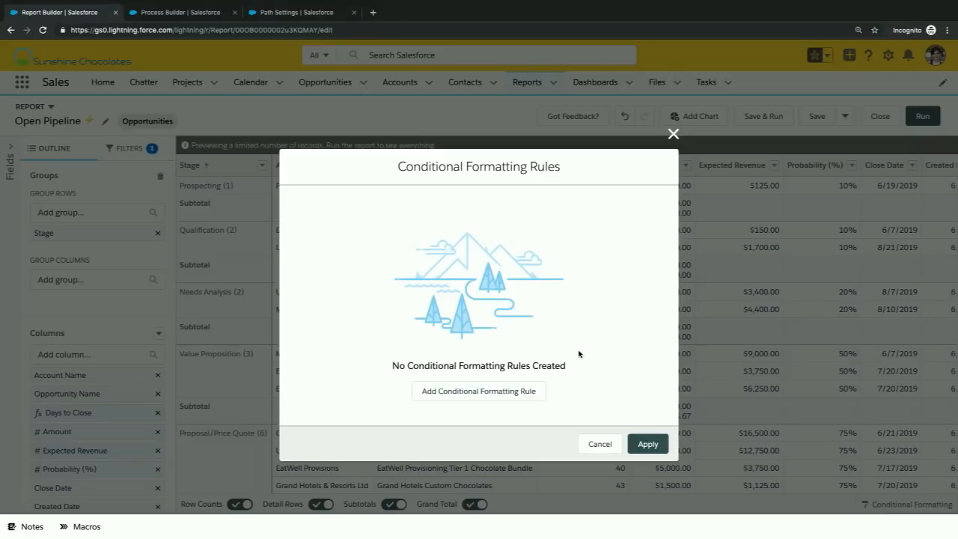
left_click(536, 397)
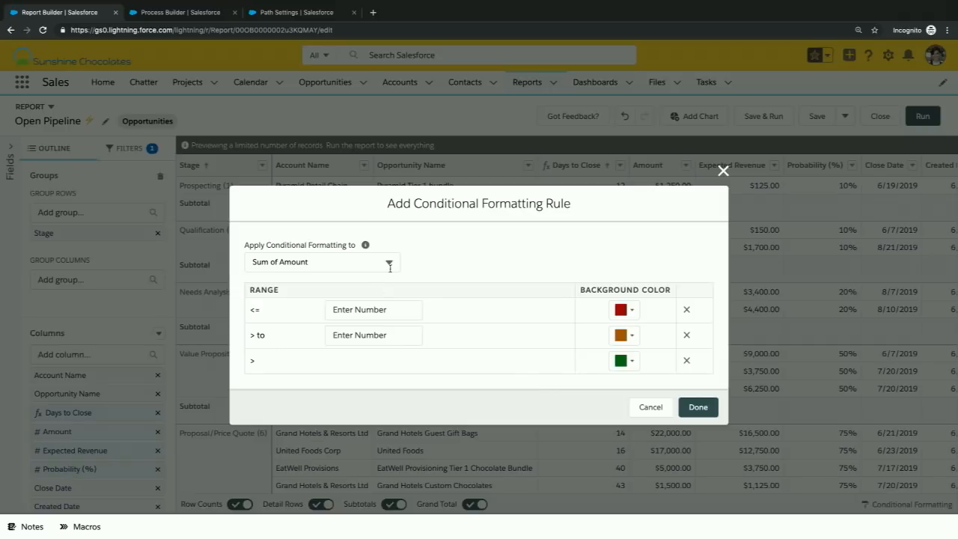
right_click(401, 306)
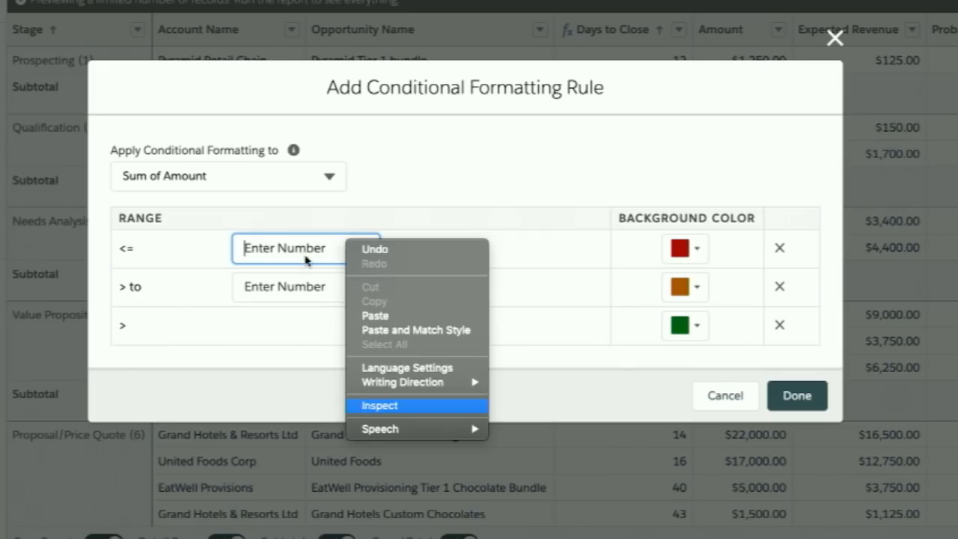
left_click(373, 312)
type("1000")
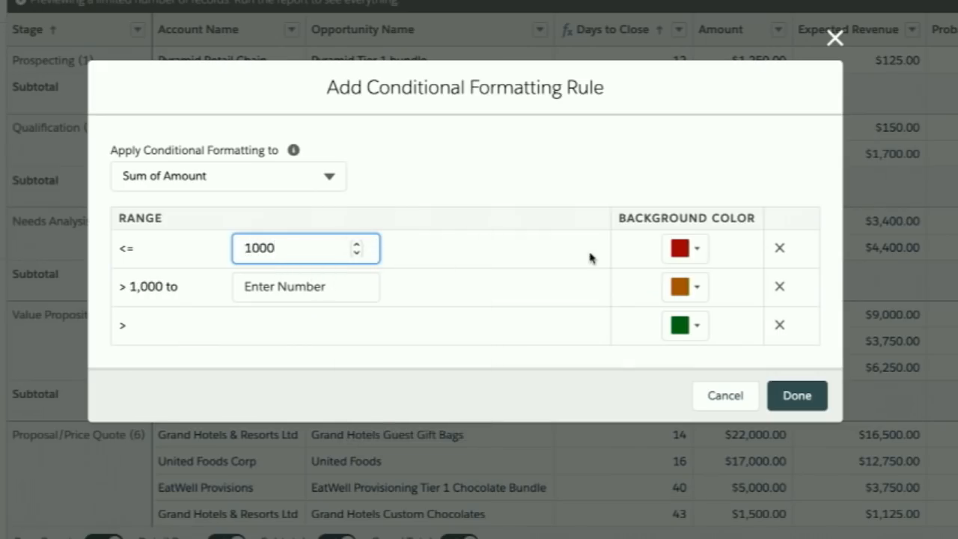
left_click(694, 258)
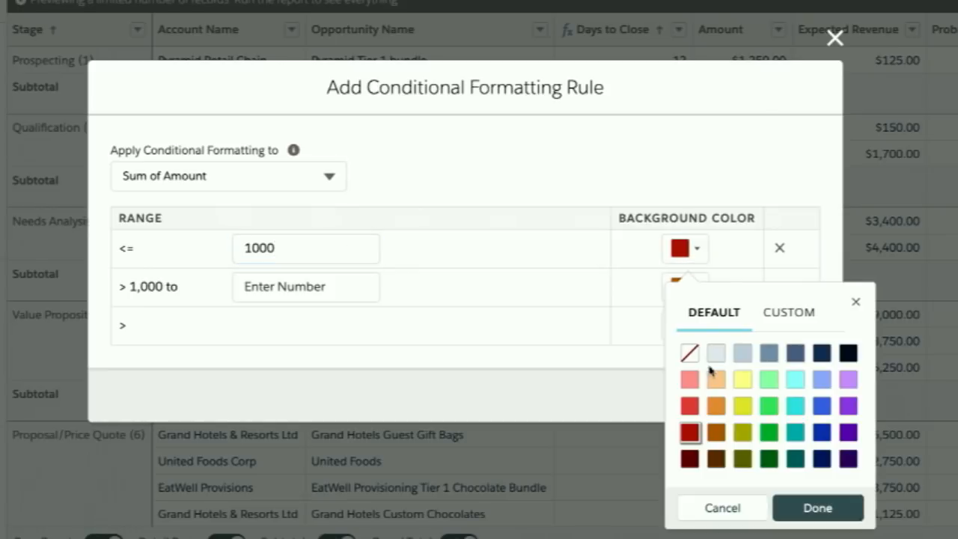
left_click(690, 379)
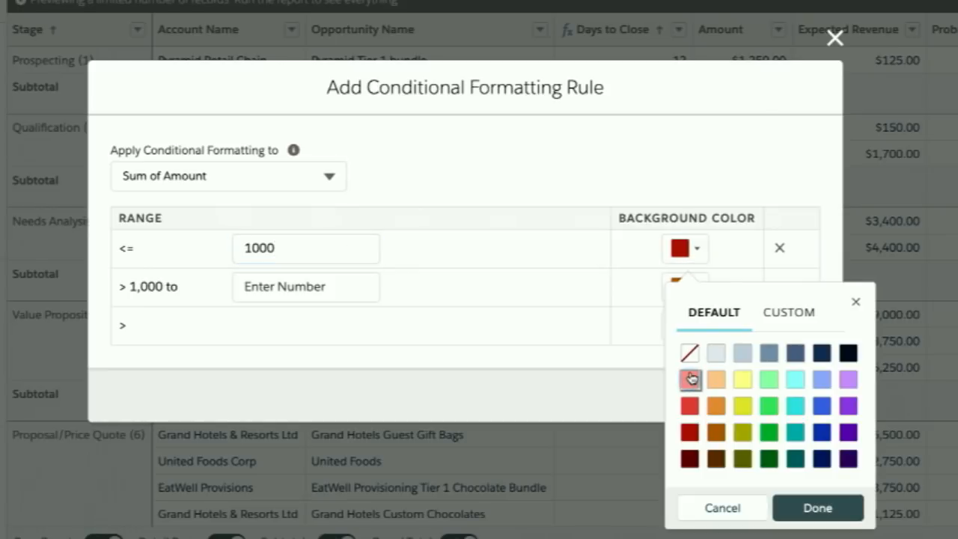
left_click(823, 509)
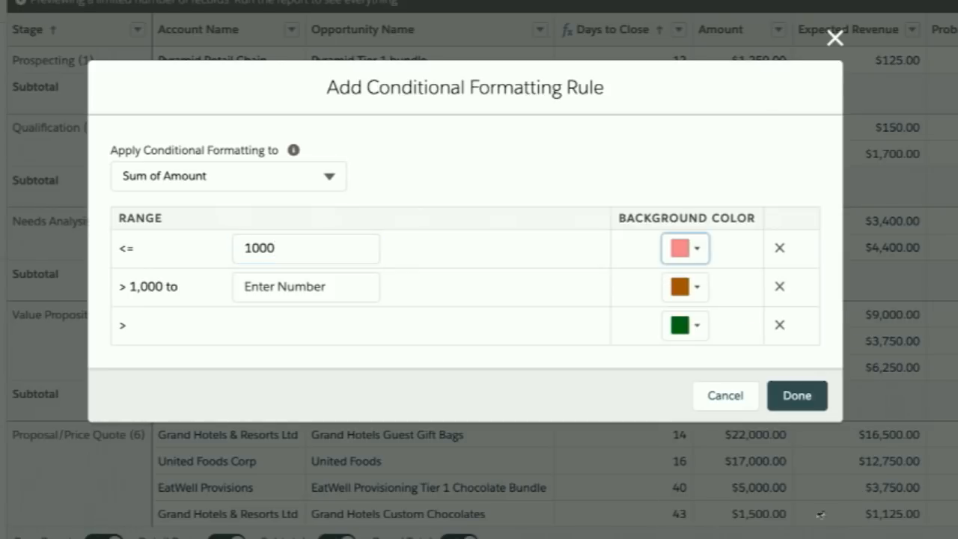
- Set the middle range's upper limit to 25000 and give it a light orange background
left_click(339, 285)
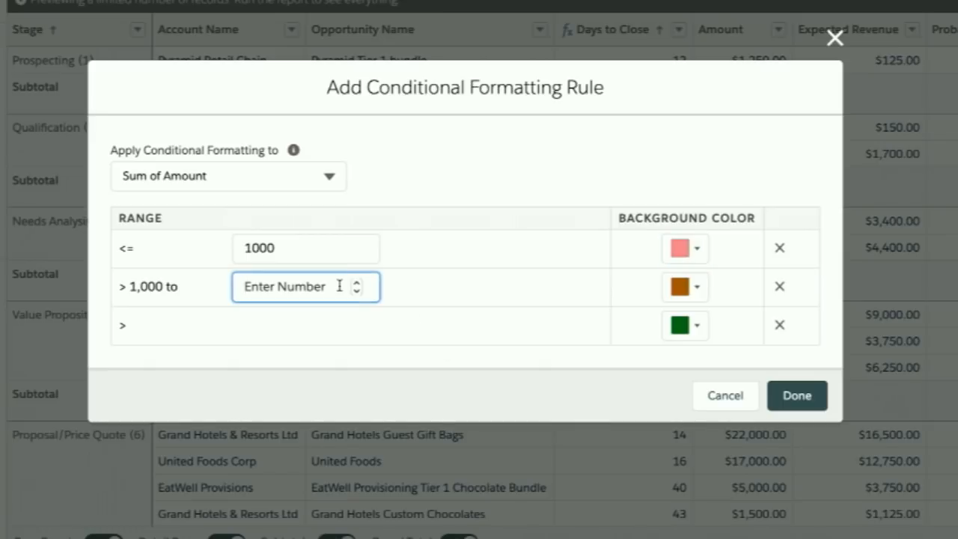
type("25000")
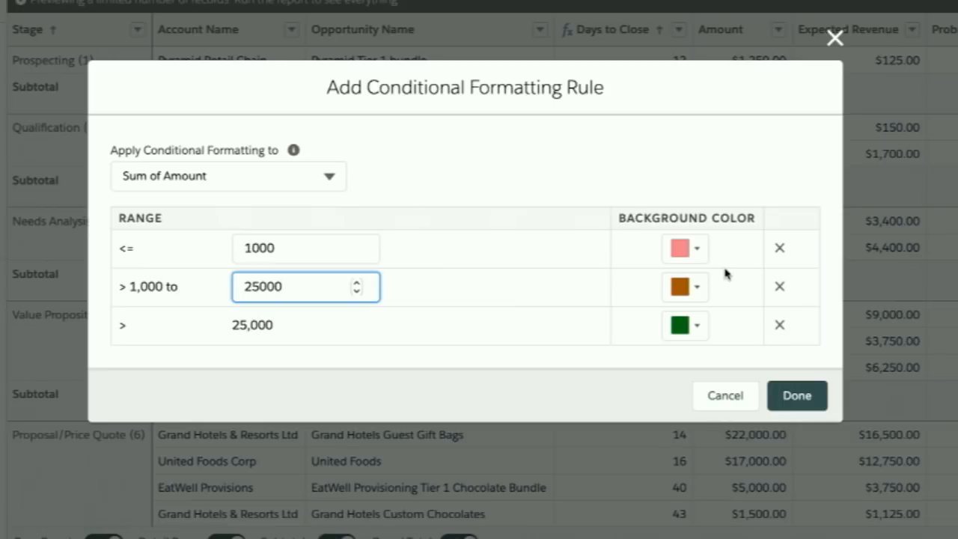
right_click(696, 292)
key("Escape")
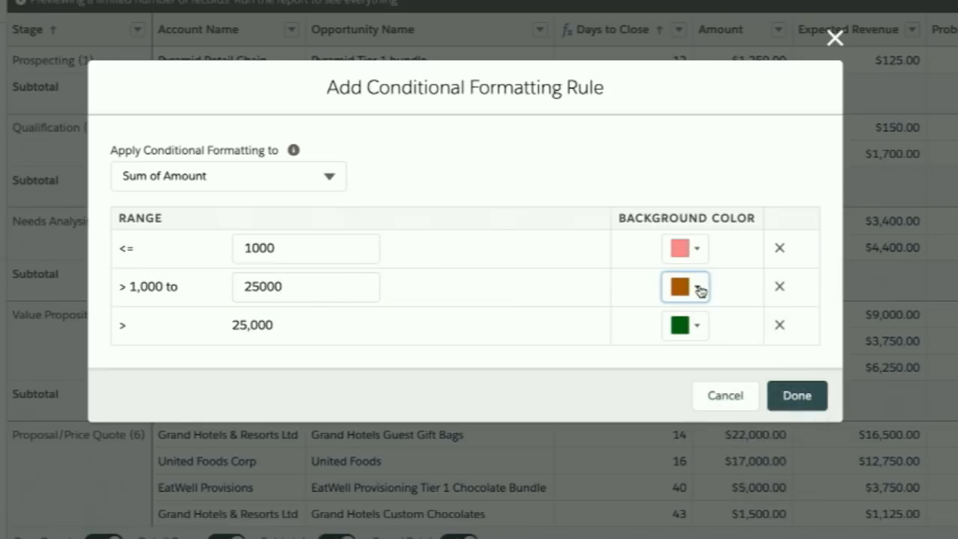
left_click(696, 291)
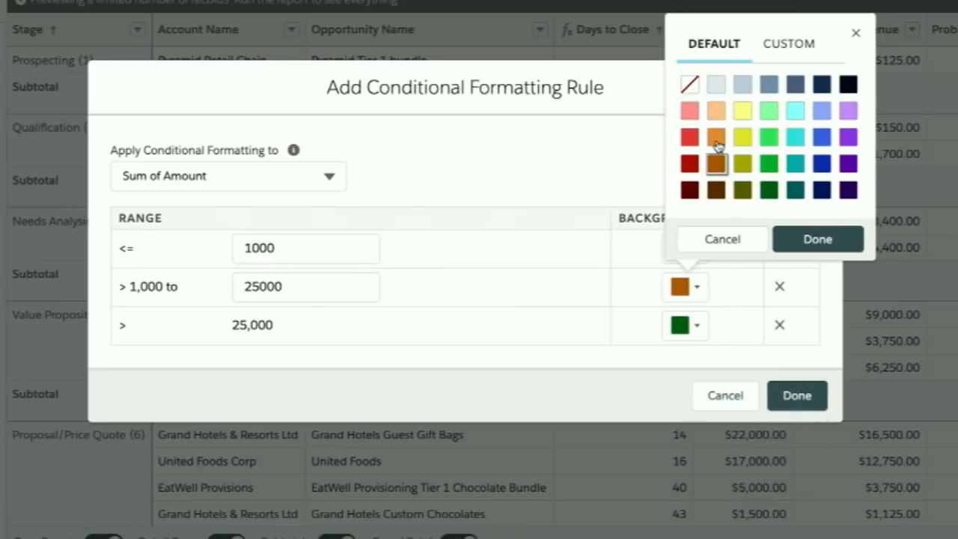
left_click(721, 114)
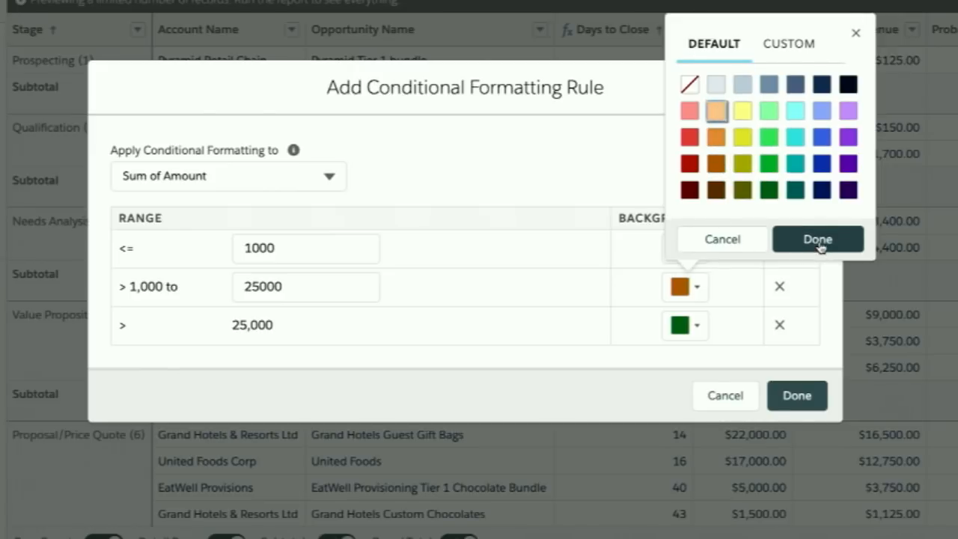
left_click(818, 241)
- Give the range above 25,000 a light cyan background, then finish the rule and apply the conditional formatting
left_click(694, 329)
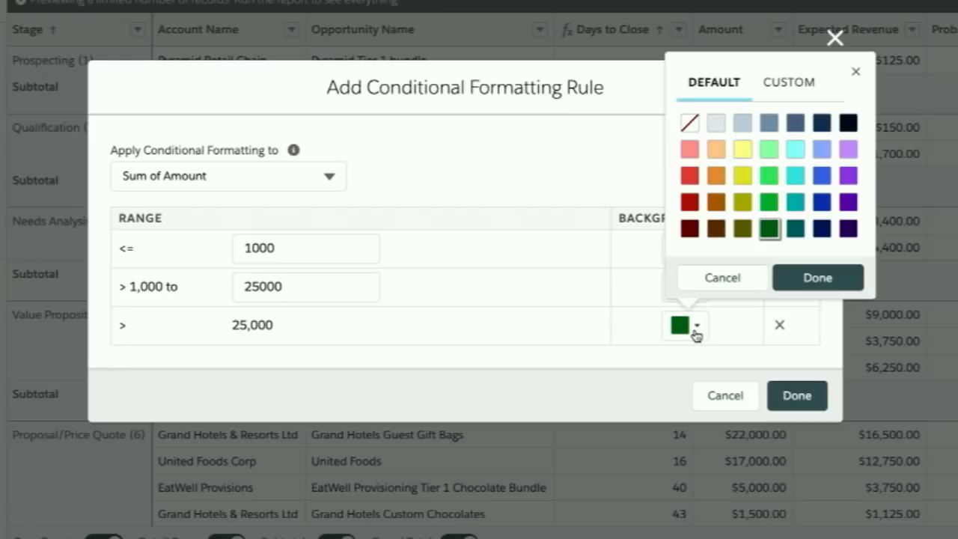
left_click(795, 152)
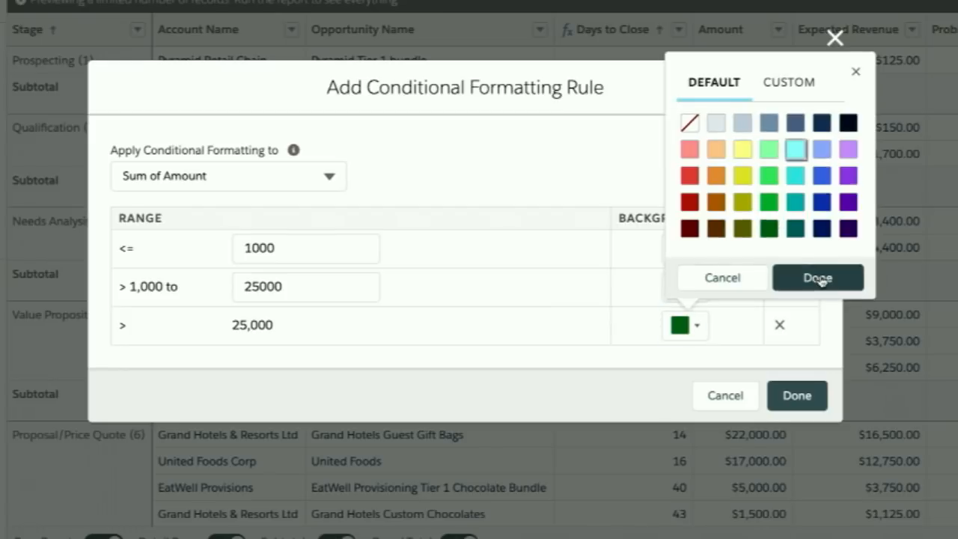
left_click(817, 277)
left_click(798, 396)
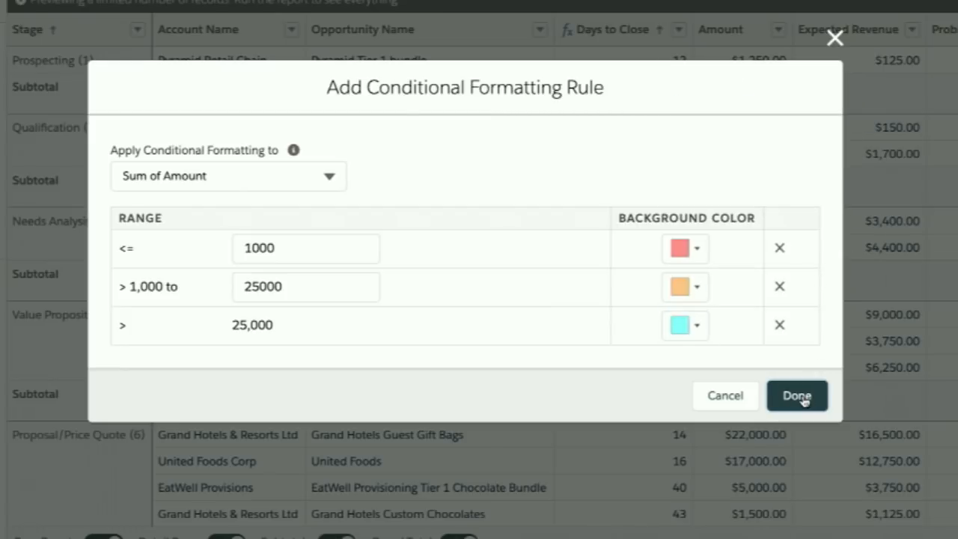
left_click(722, 452)
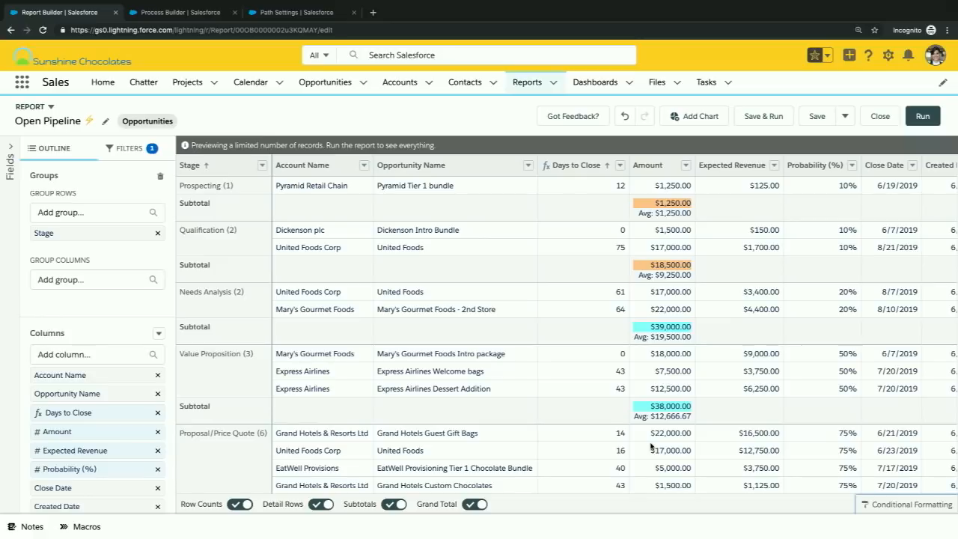
- Save the Open Pipeline report and run it
left_click(818, 117)
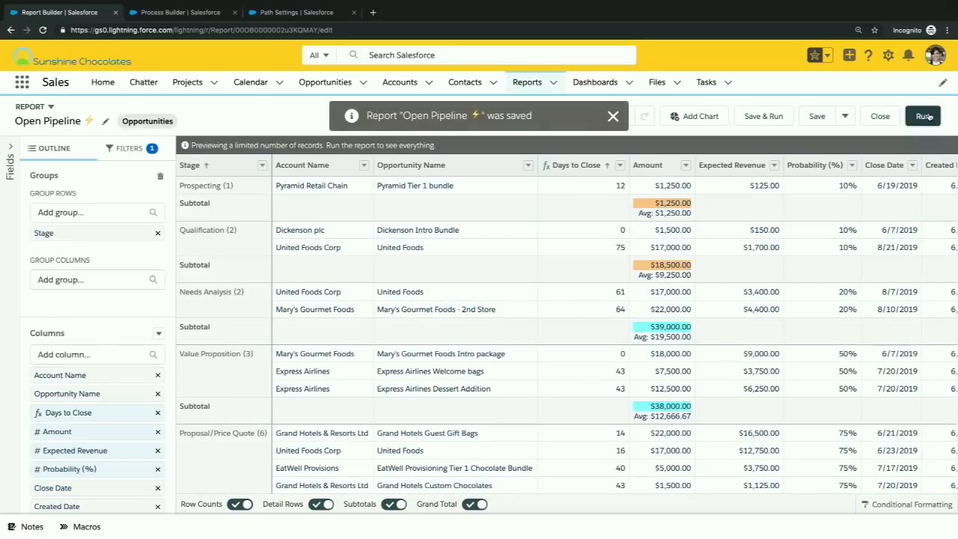
left_click(926, 116)
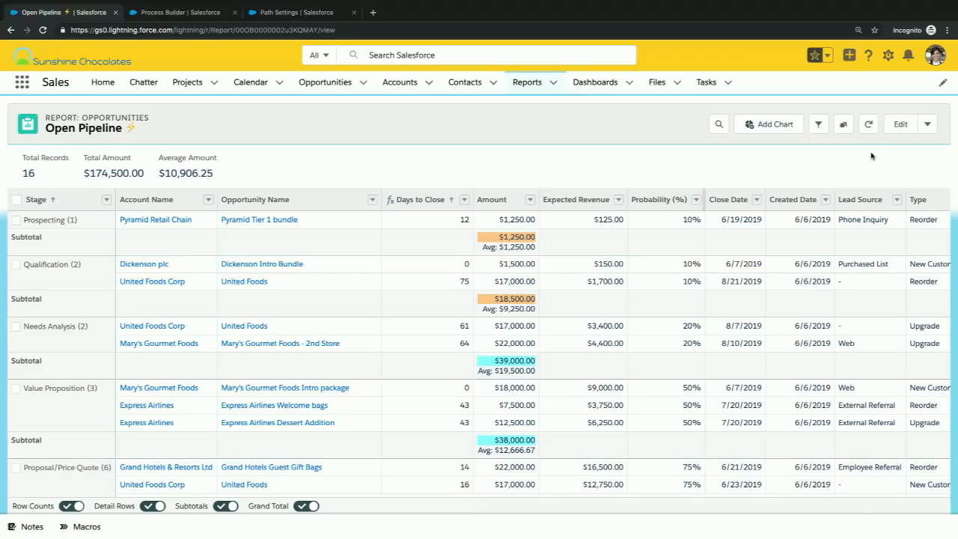
- Add a condition to the report subscription for Sum of Amount greater than 200000 and save the subscription
left_click(927, 127)
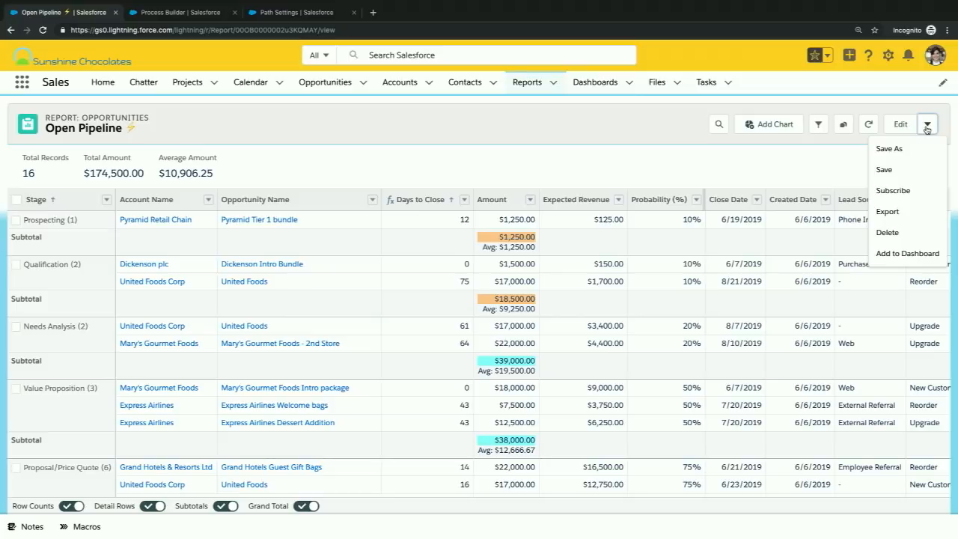
left_click(894, 190)
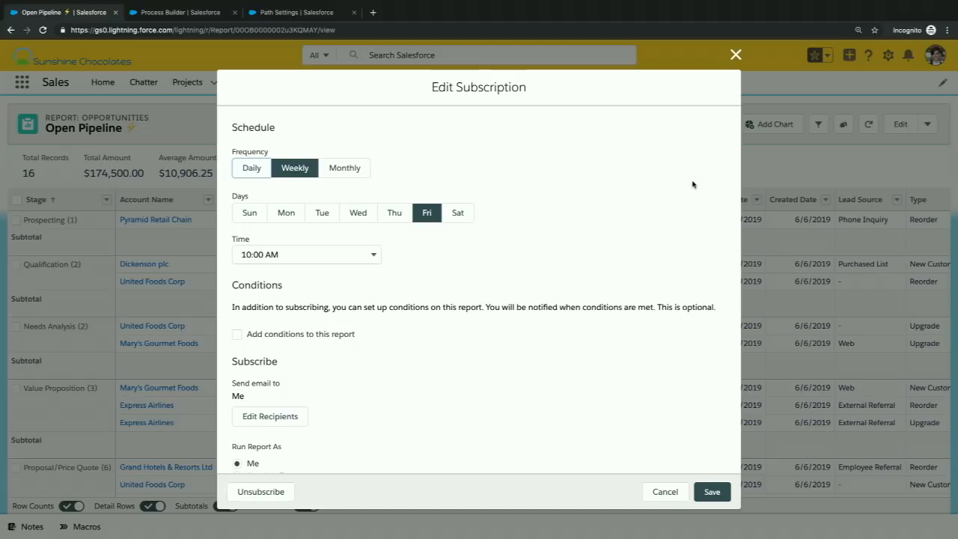
left_click(237, 335)
scroll(479, 327, "down", 2)
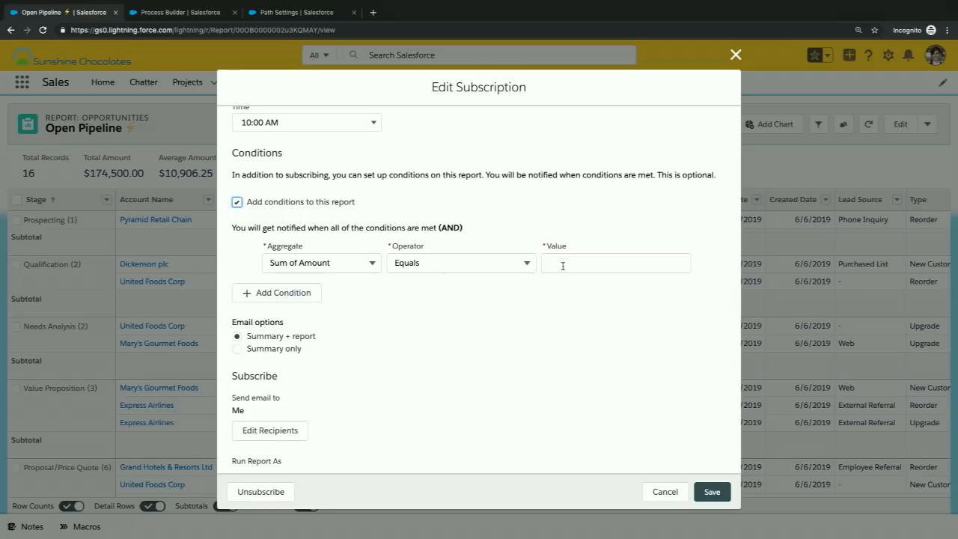
left_click(524, 263)
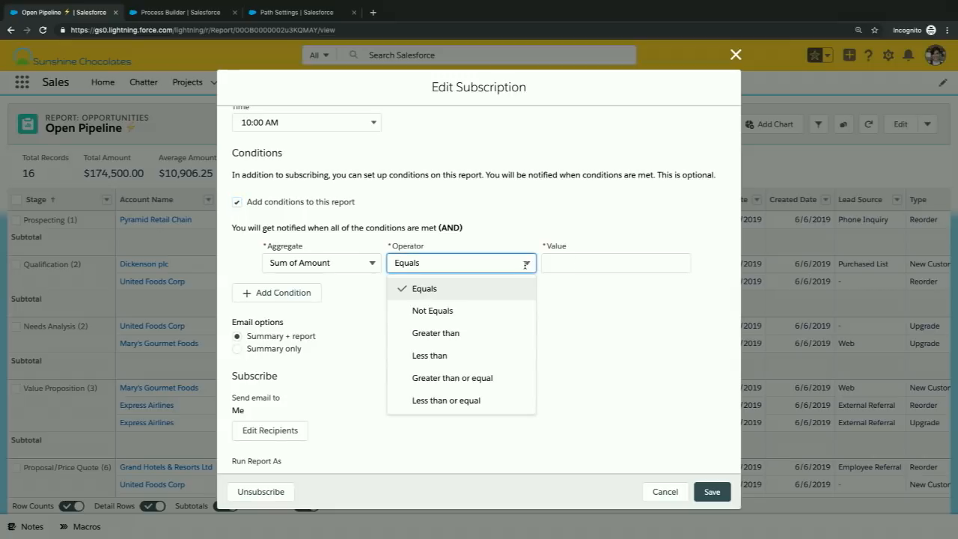
left_click(456, 340)
left_click(559, 263)
type("200000")
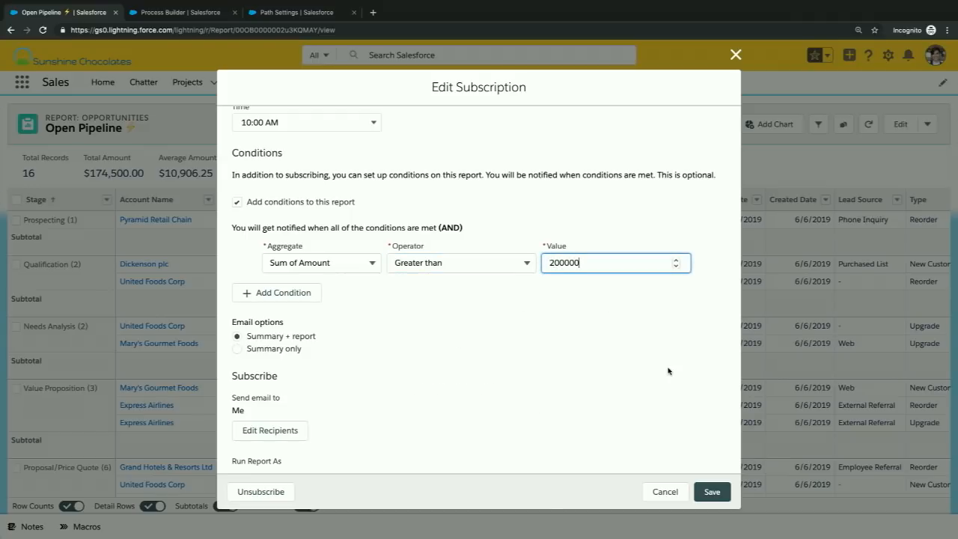
left_click(712, 491)
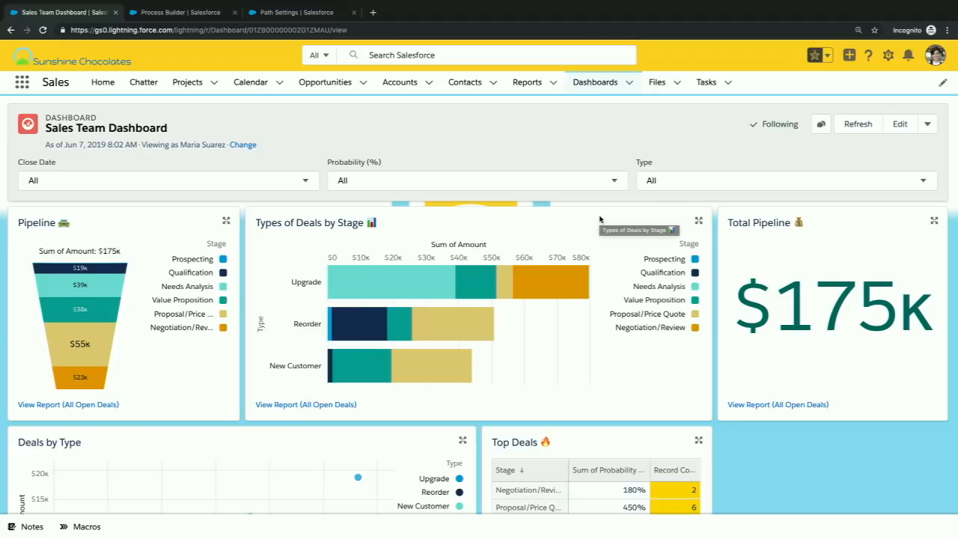
- Edit the Top Deals table on the Sales Team Dashboard and add Close Month as a second group
scroll(823, 339, "down", 3)
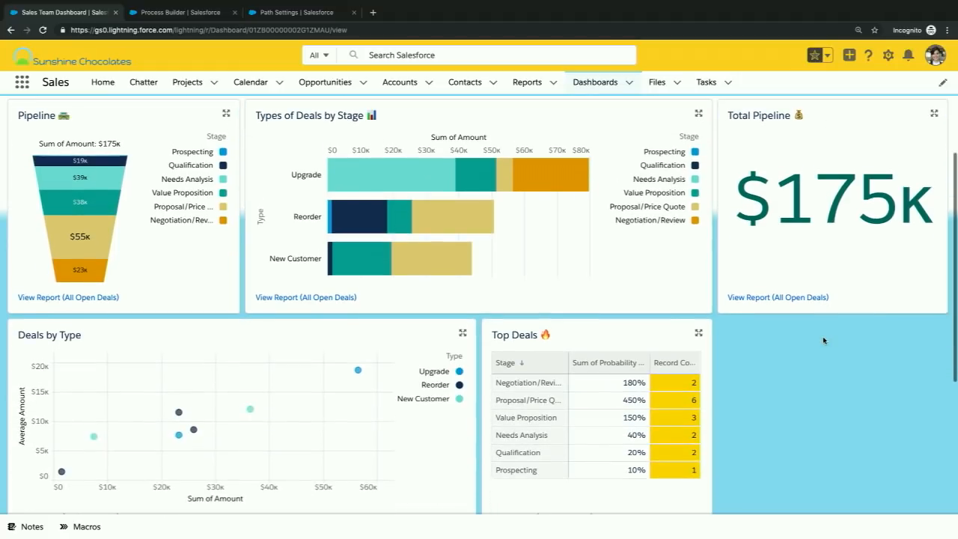
scroll(824, 340, "up", 3)
scroll(823, 340, "down", 2)
scroll(823, 340, "down", 1)
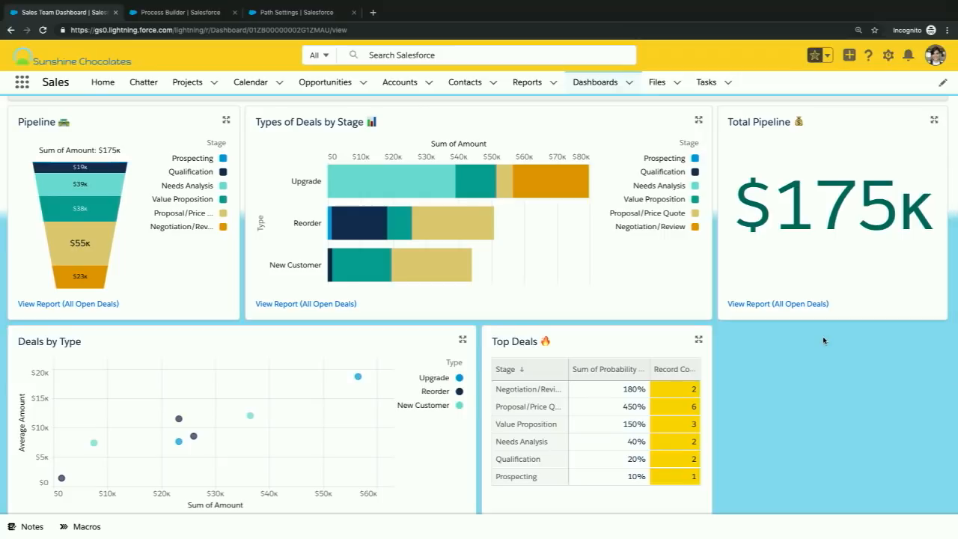
scroll(823, 341, "up", 2)
left_click(889, 131)
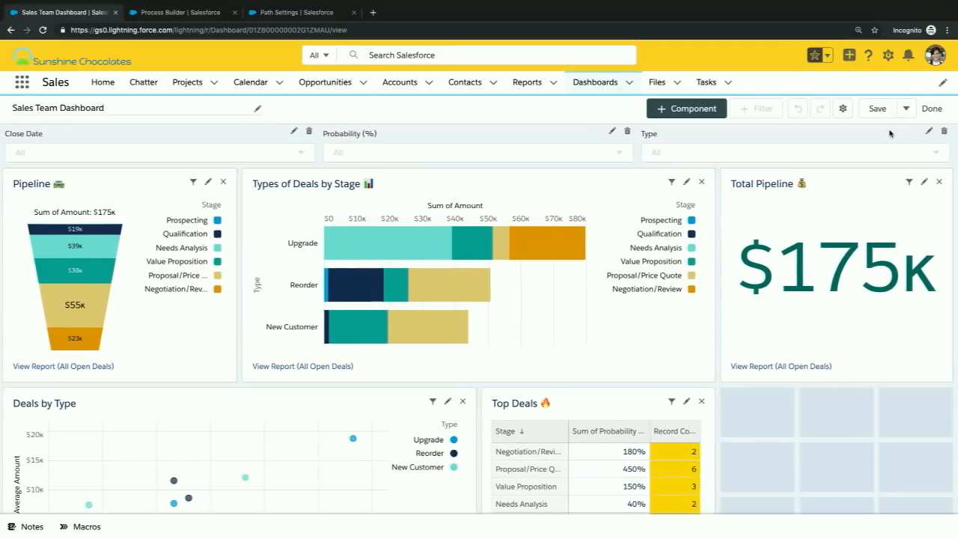
scroll(700, 298, "down", 3)
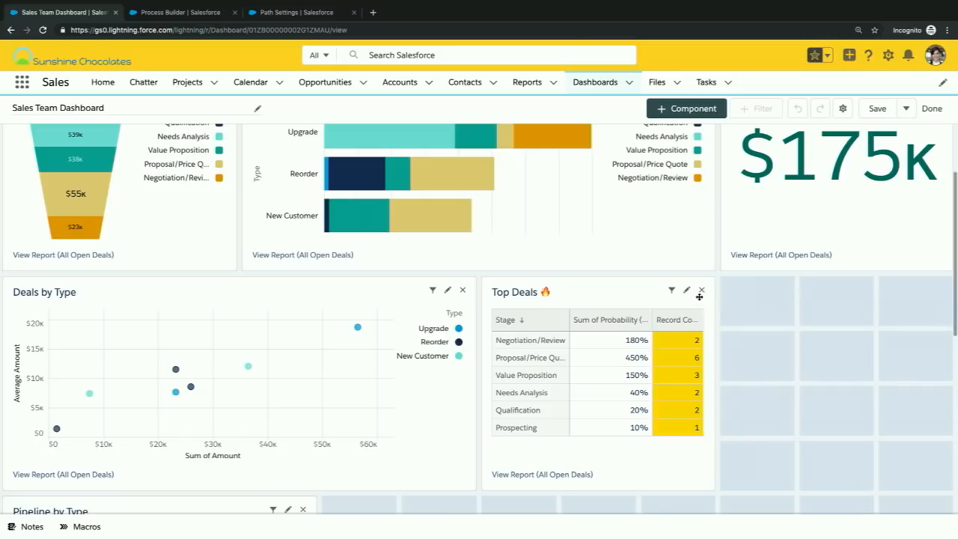
left_click(686, 290)
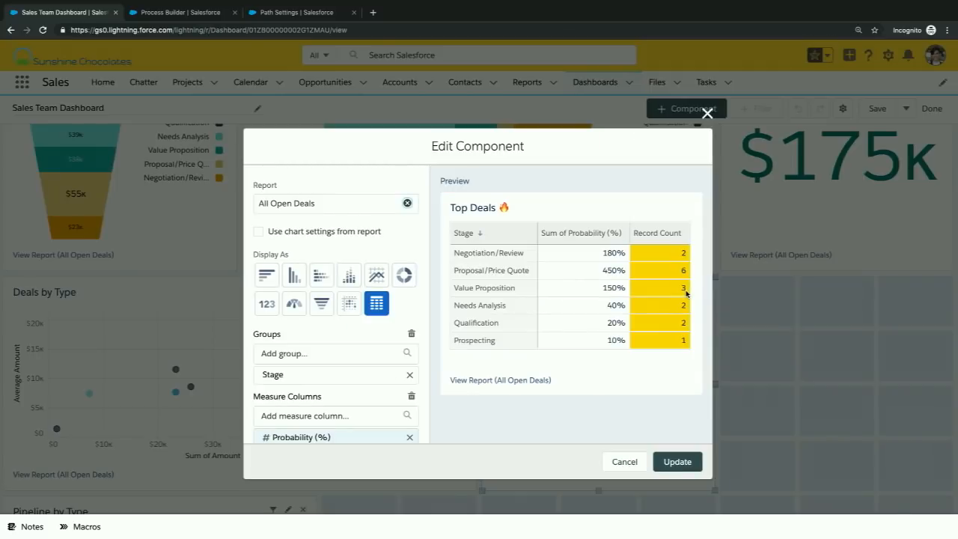
scroll(330, 342, "down", 1)
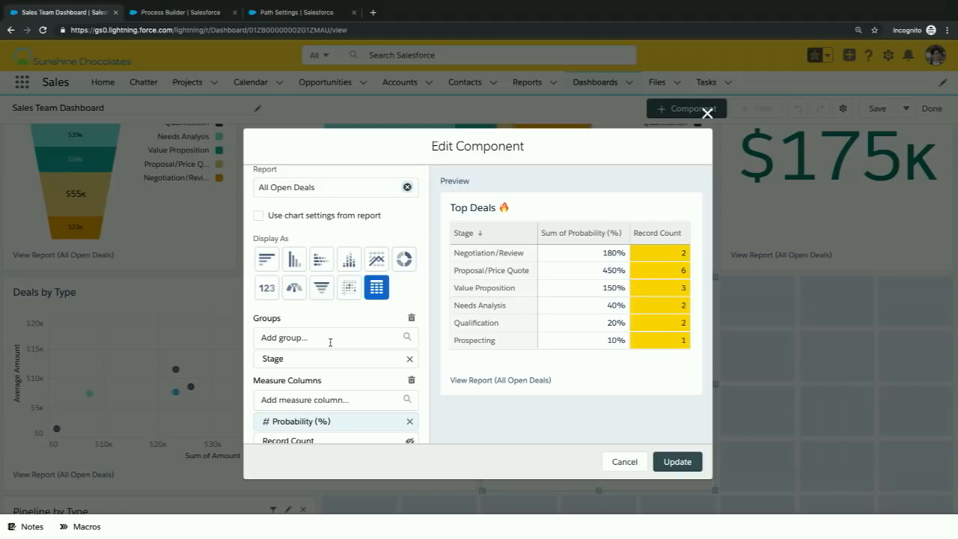
left_click(329, 342)
type("close")
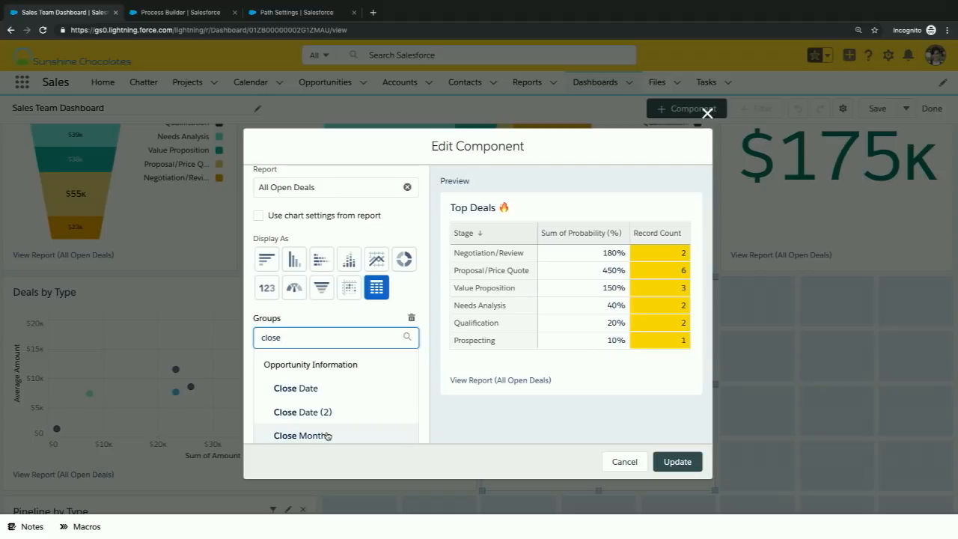
left_click(328, 434)
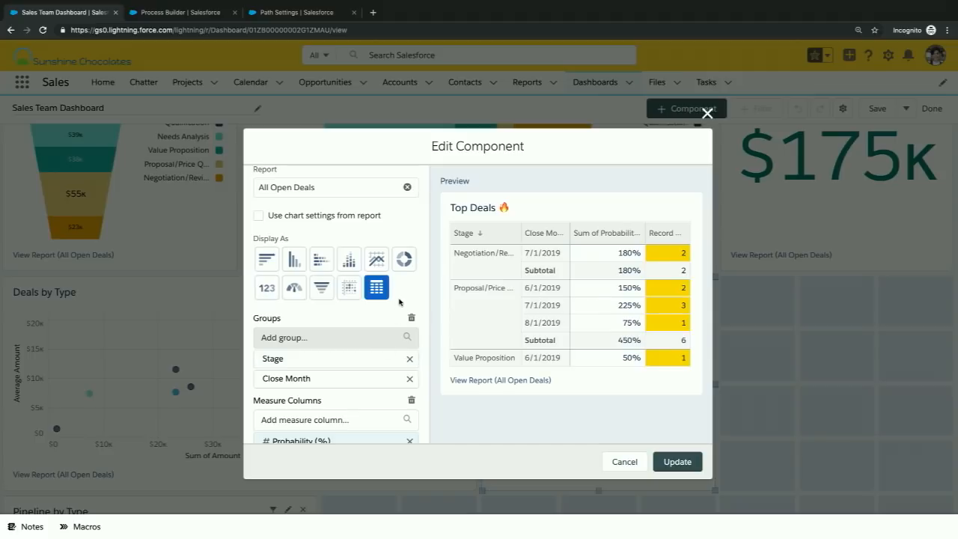
- Add Expected Revenue as a measure column of the Top Deals table, summarized by Sum
scroll(399, 300, "down", 2)
scroll(399, 300, "down", 3)
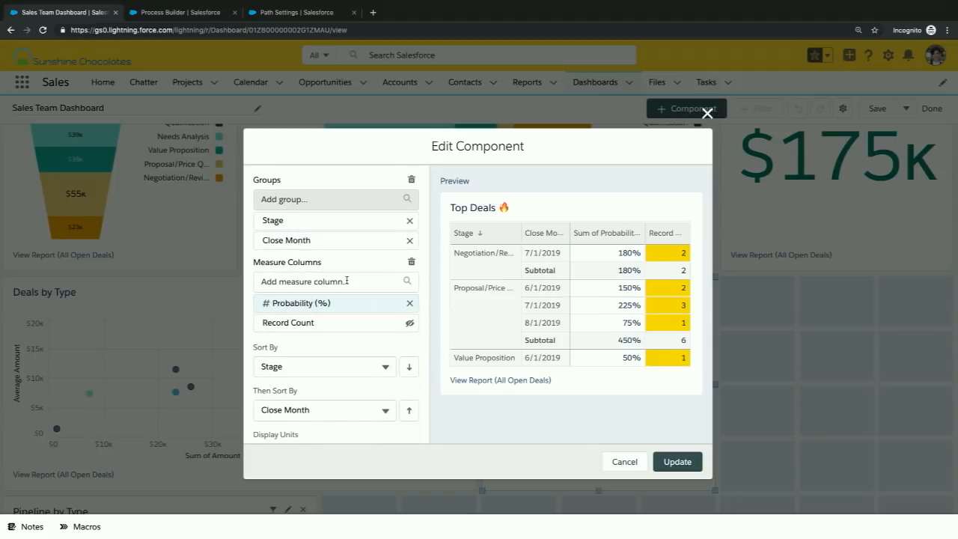
left_click(347, 280)
type("exp")
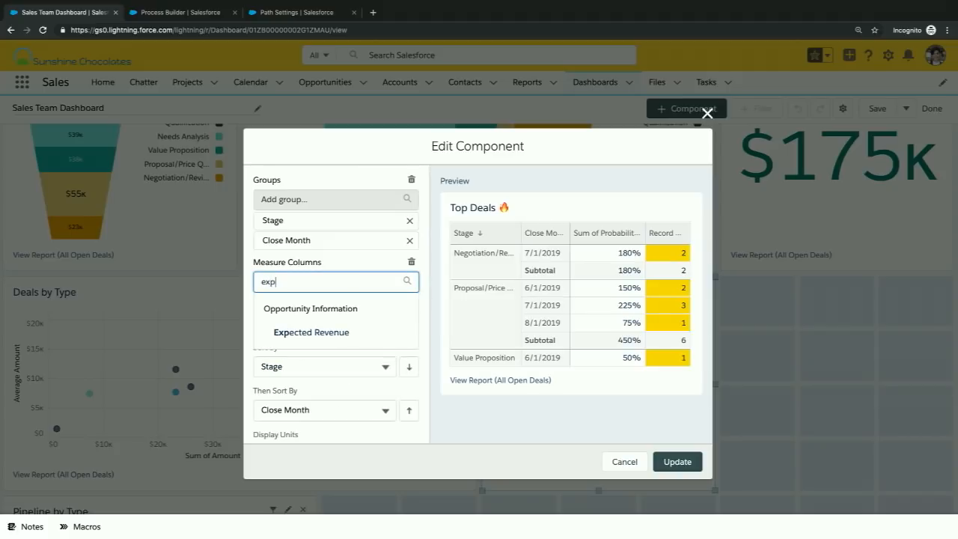
type("ec")
left_click(317, 332)
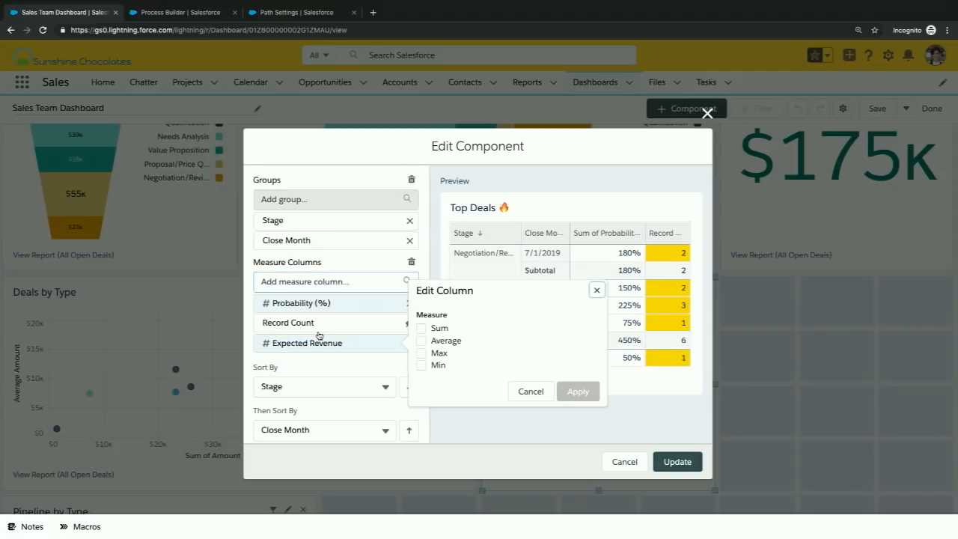
right_click(423, 327)
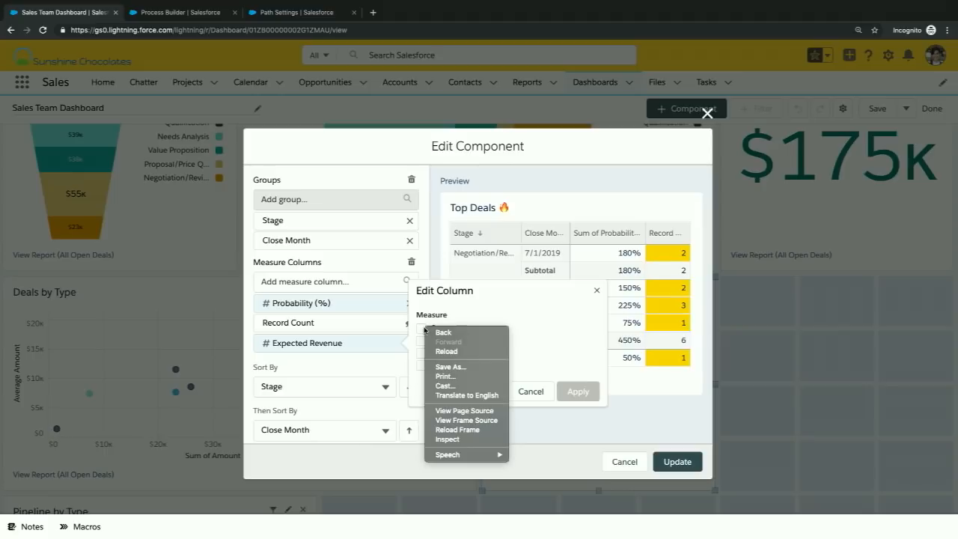
left_click(423, 328)
left_click(421, 327)
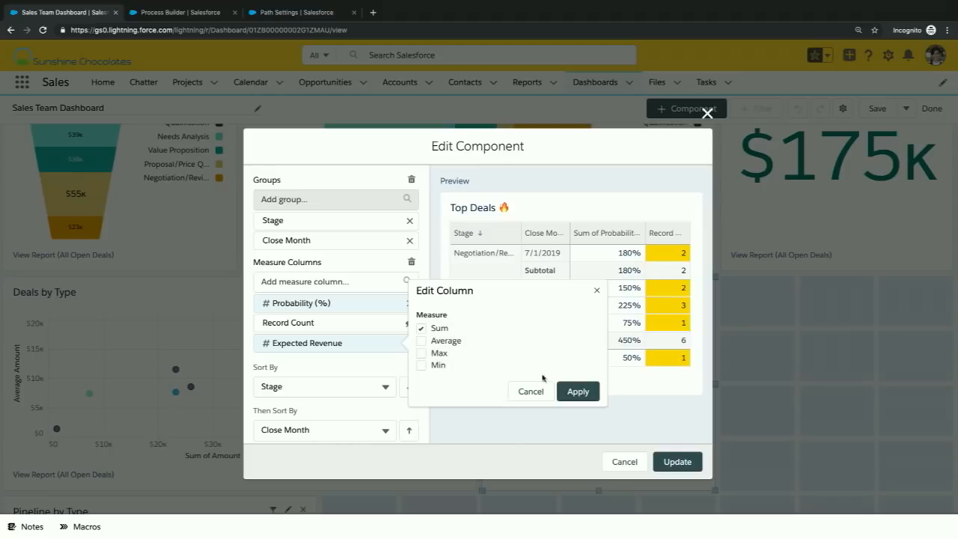
left_click(593, 390)
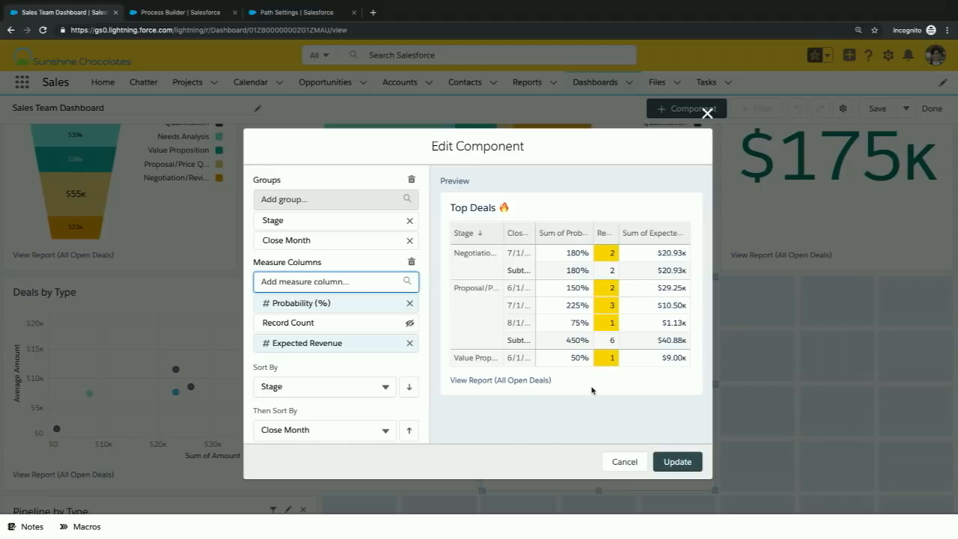
- Enable Show Total for the Top Deals table and update the component
scroll(356, 357, "down", 3)
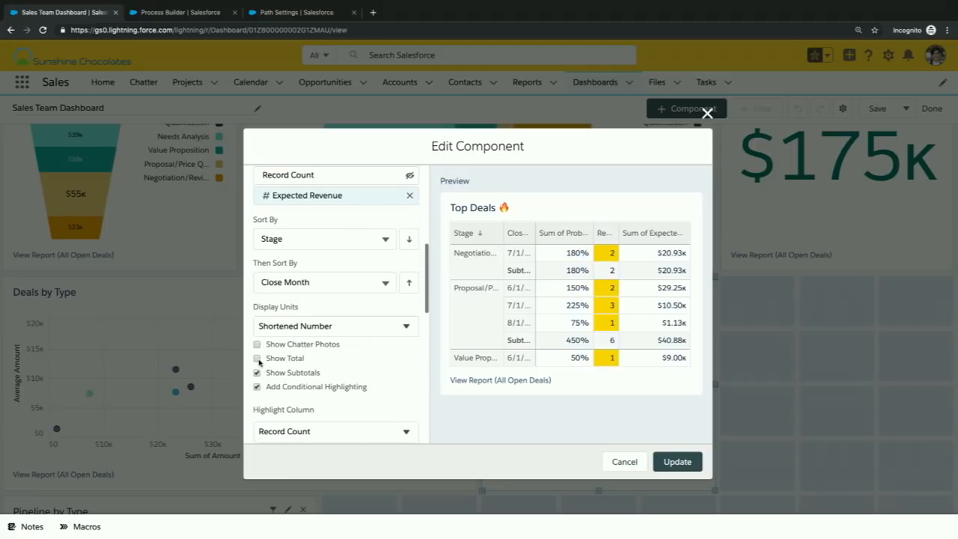
left_click(257, 360)
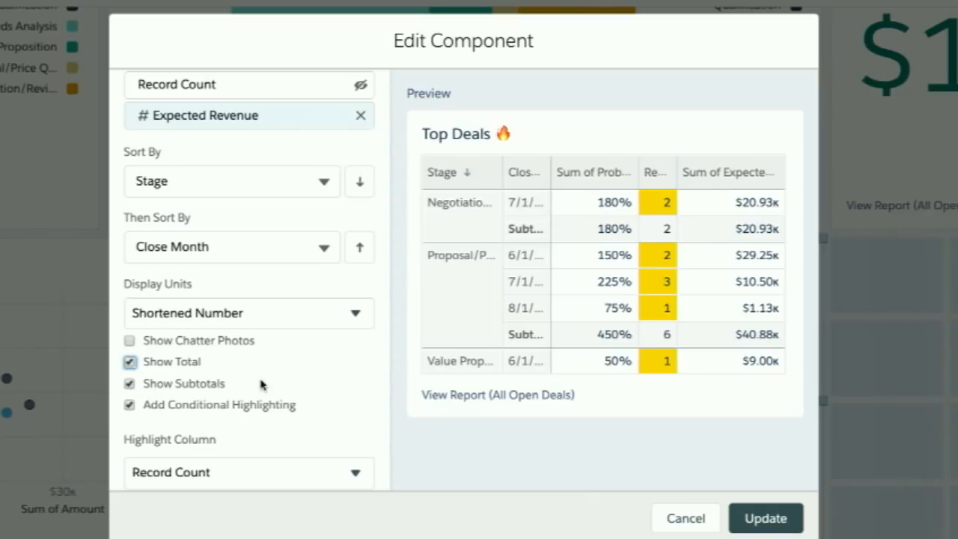
left_click(780, 515)
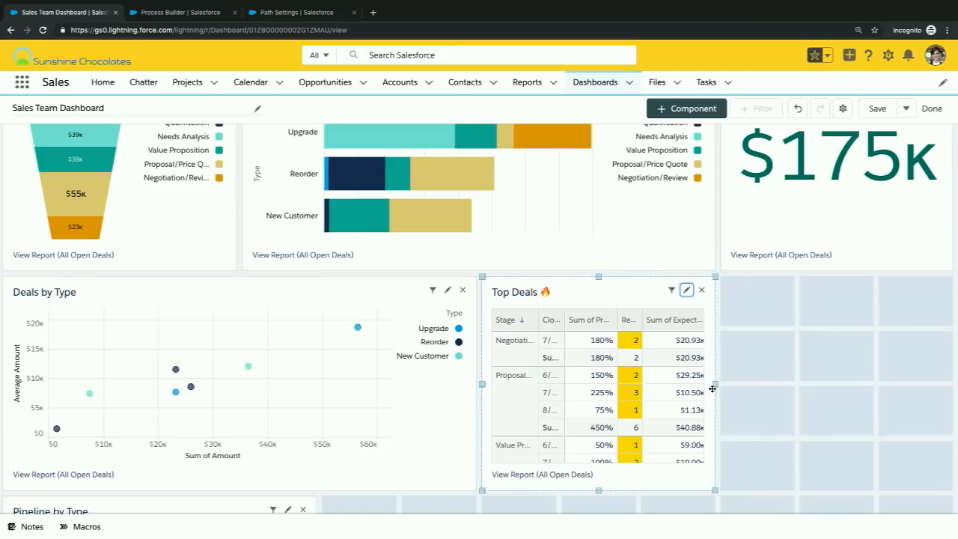
- Widen the Top Deals component across the empty grid columns beside it, then save the dashboard and finish editing
left_click_drag(715, 384, 951, 349)
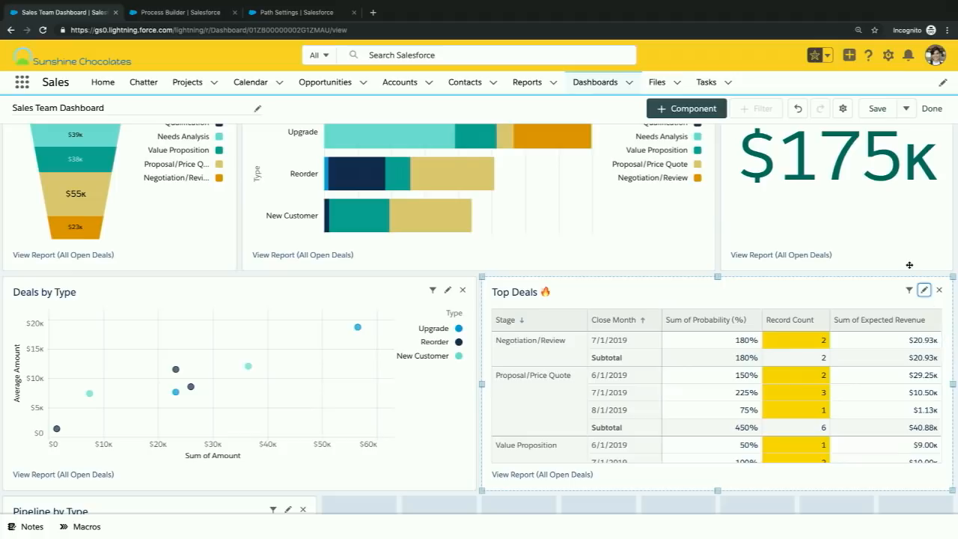
left_click(875, 108)
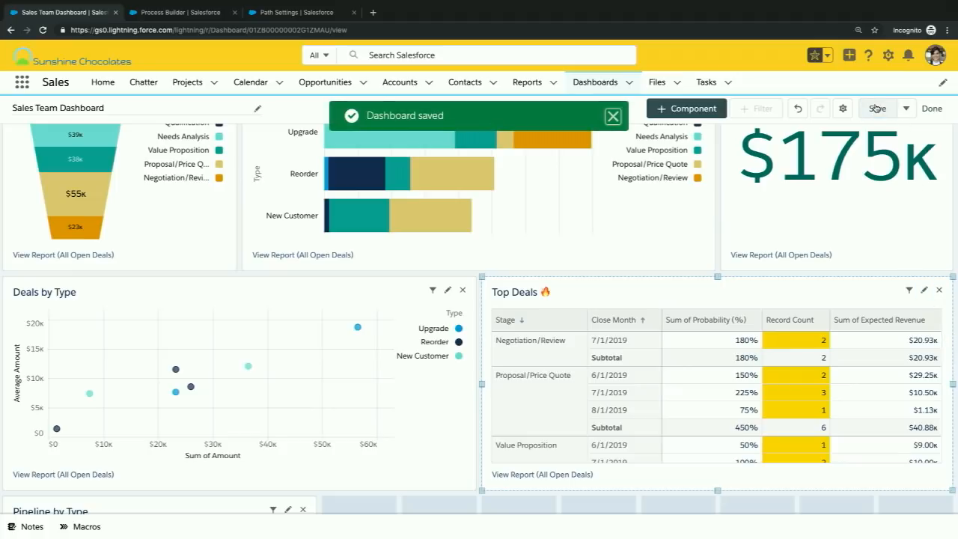
scroll(648, 407, "down", 1)
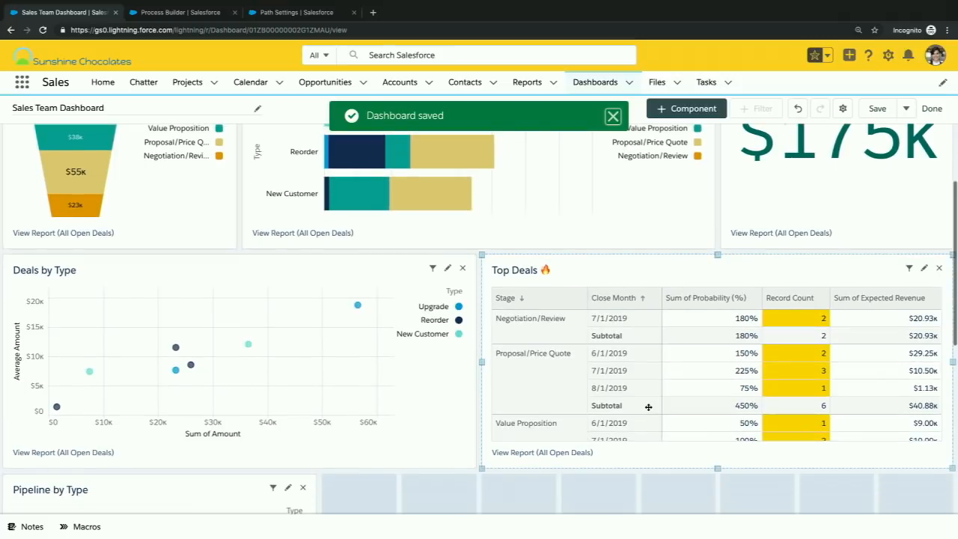
scroll(648, 407, "up", 1)
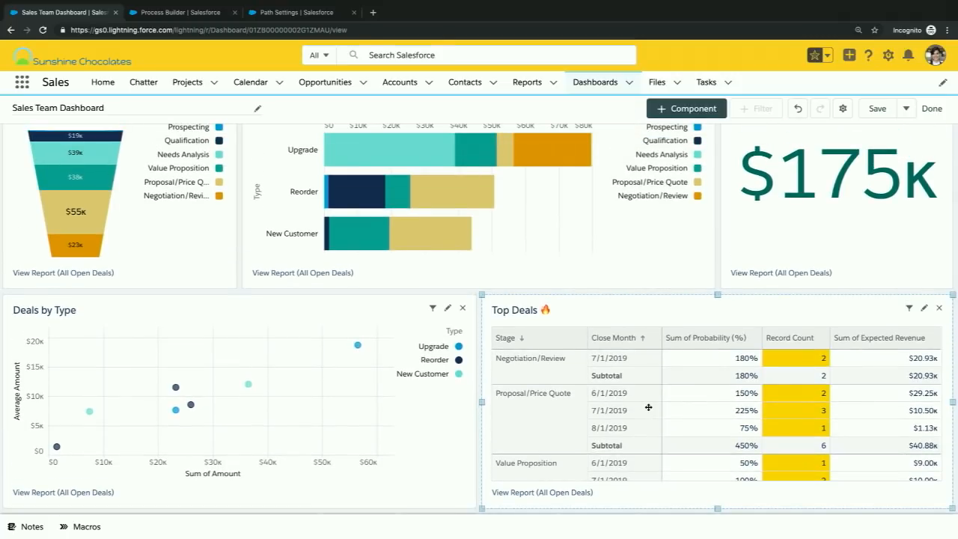
left_click(879, 110)
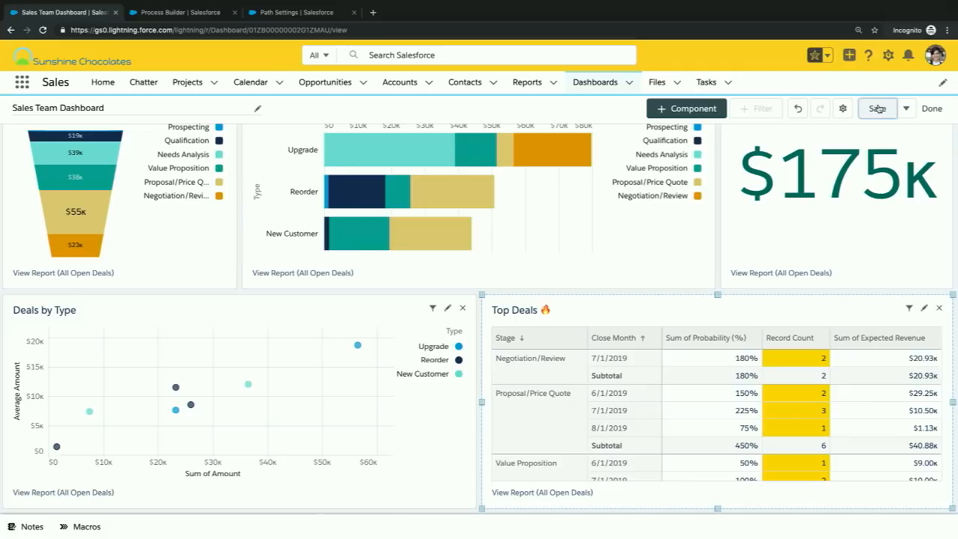
left_click(931, 109)
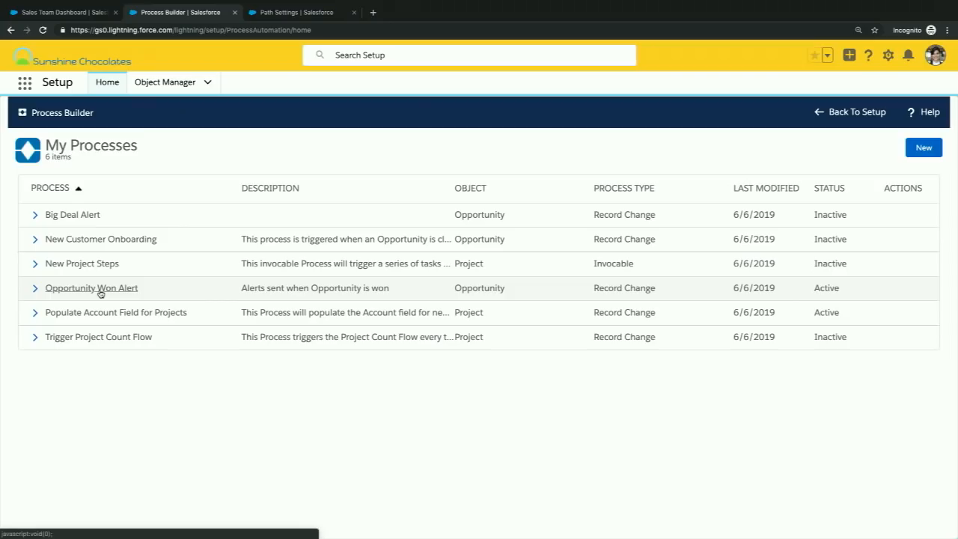
- Open the Opportunity Won Alert process in Process Builder and examine its Opportunity Won criteria and Alert Sales Management notification action
left_click(100, 292)
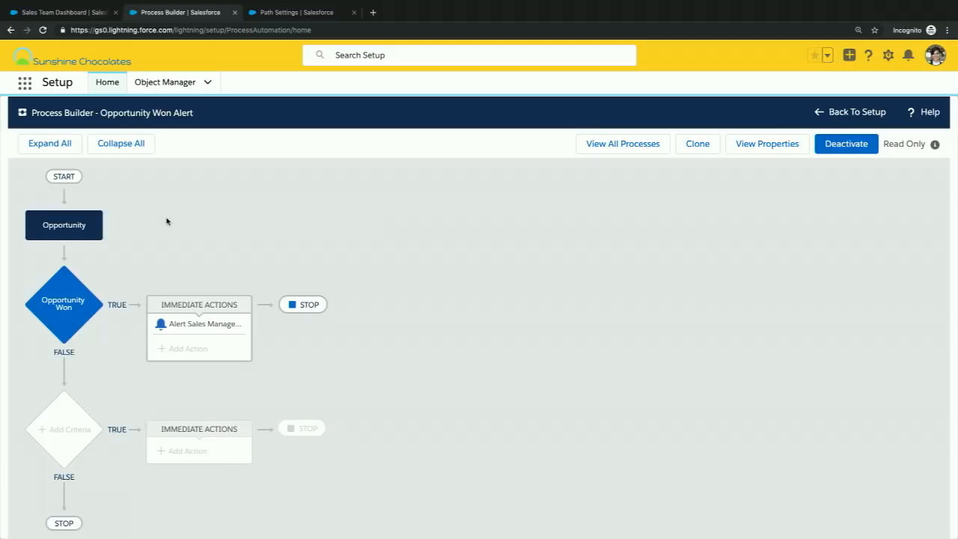
left_click(80, 297)
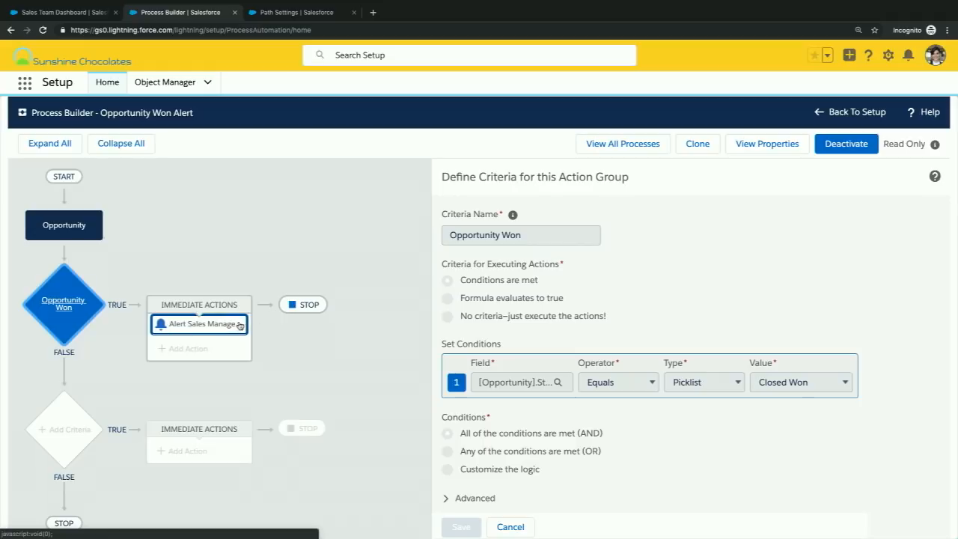
left_click(232, 326)
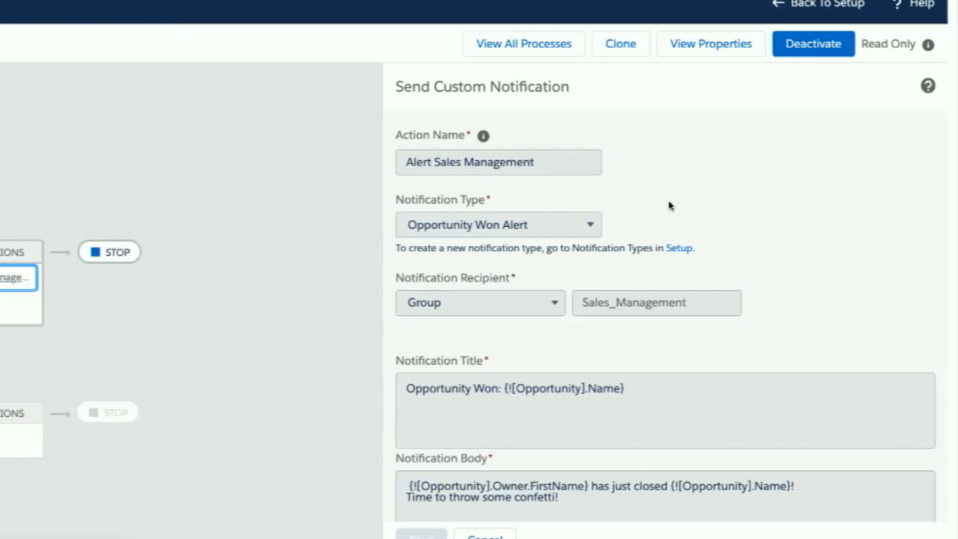
scroll(715, 212, "down", 1)
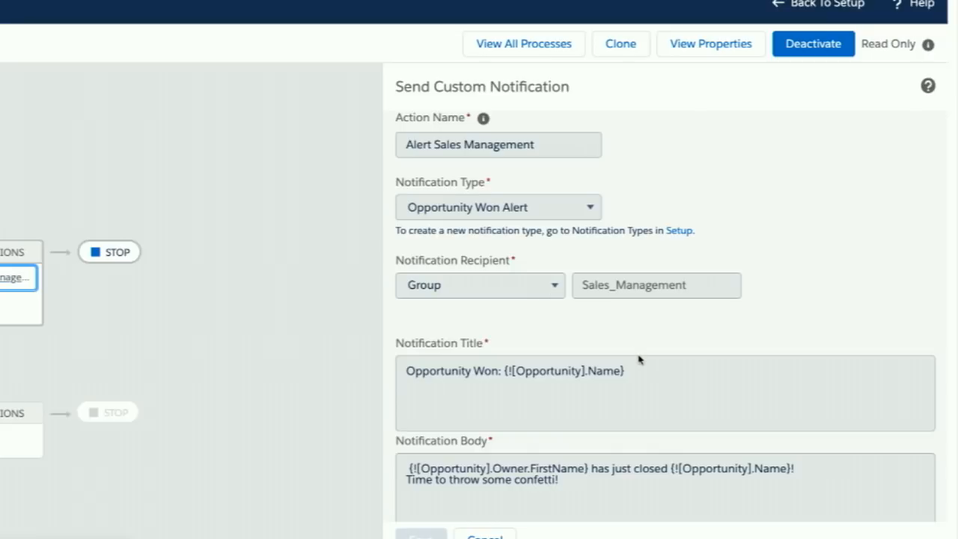
scroll(638, 359, "down", 2)
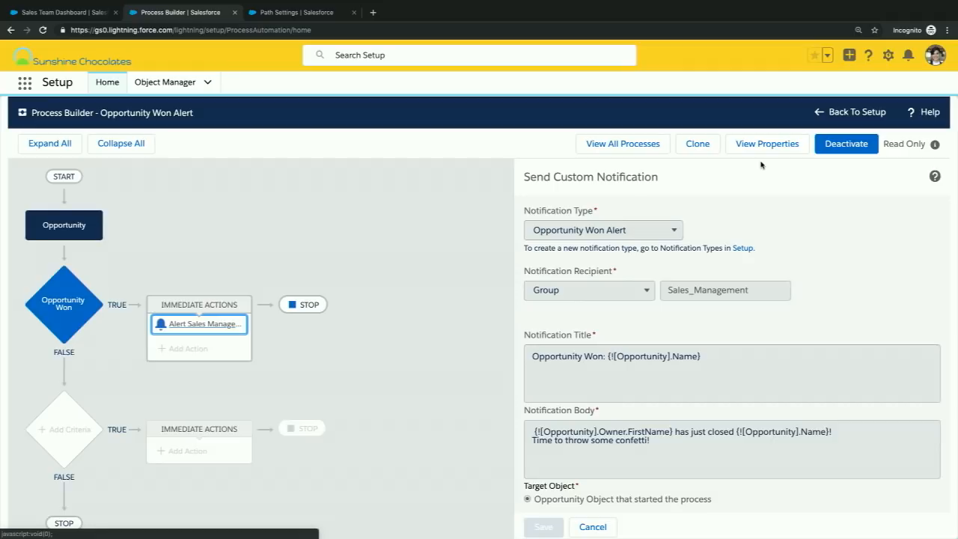
- Start a new path in Path Settings and name it Opportunity, with the matching API reference name
left_click(304, 15)
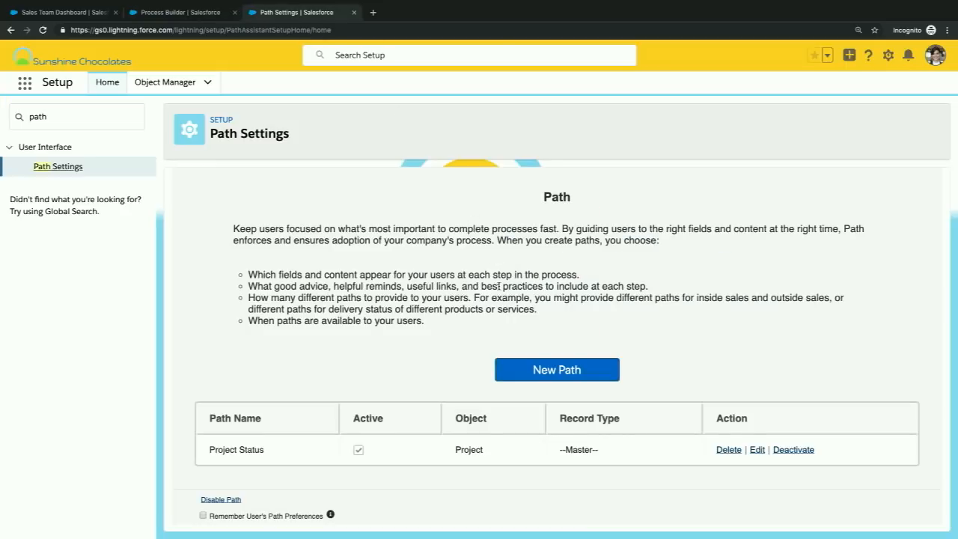
left_click(543, 375)
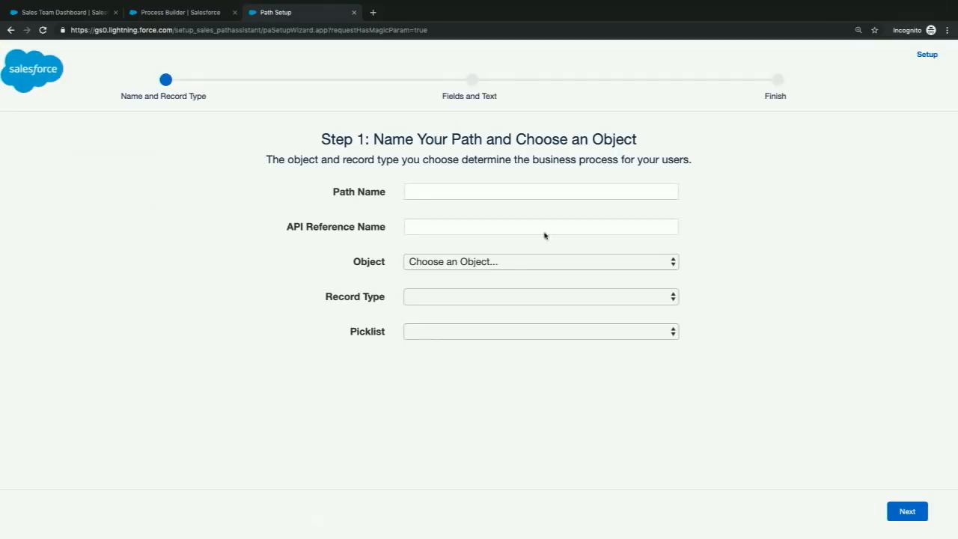
left_click(539, 192)
type("Opp")
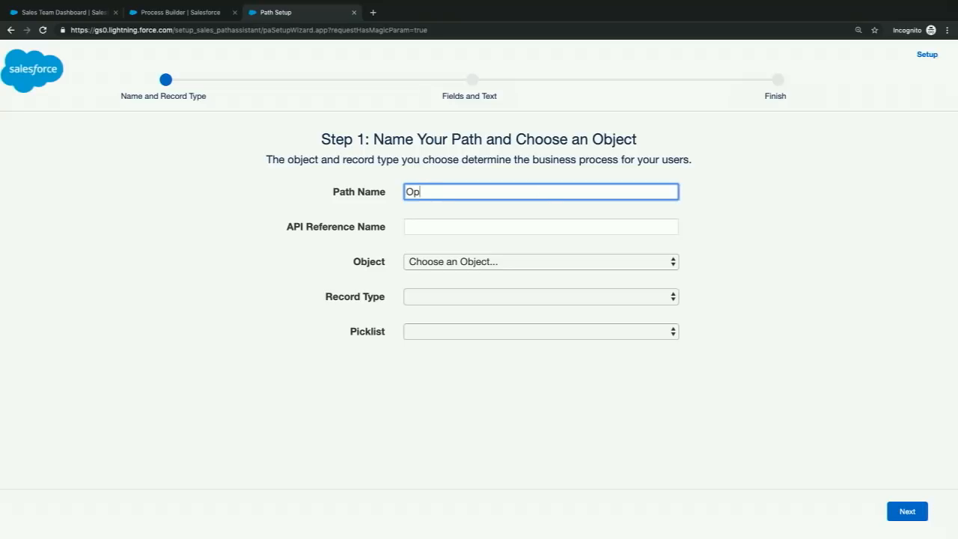
type("ortunity")
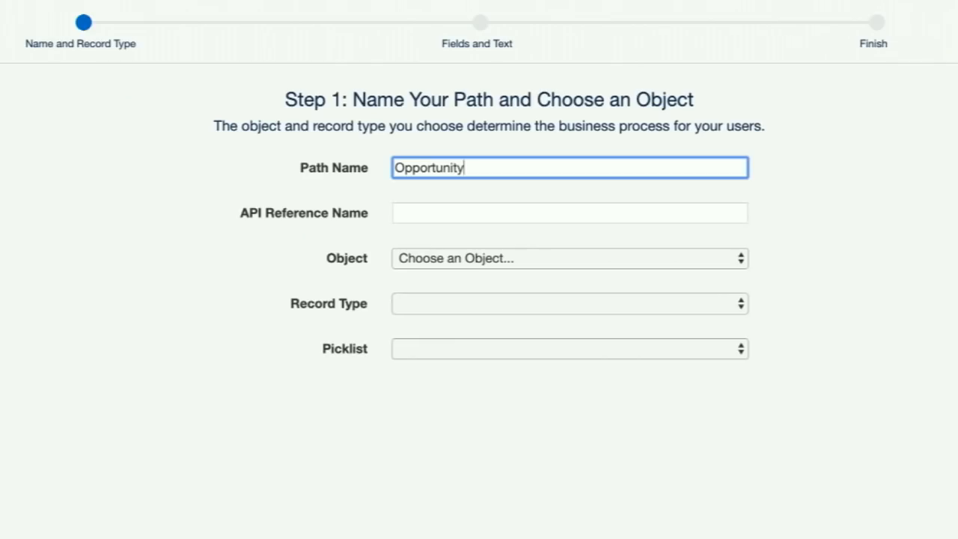
key("Tab")
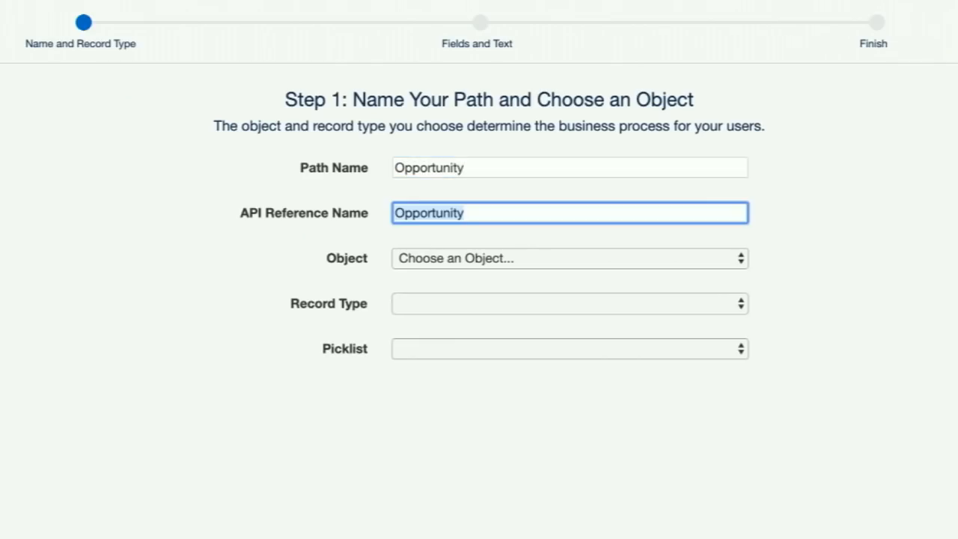
- Set the path's object to Opportunity and its picklist to Stage, then continue to the fields and guidance step
left_click(571, 268)
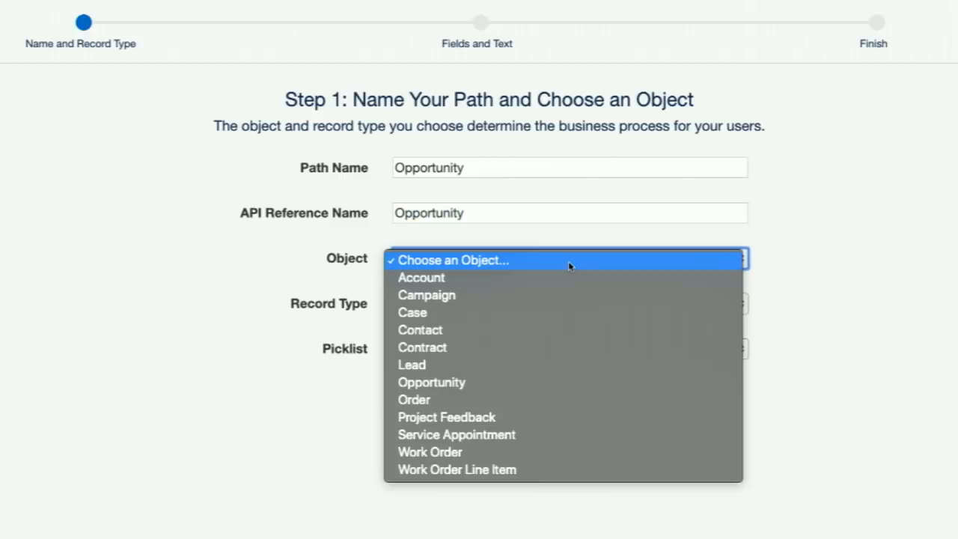
left_click(503, 386)
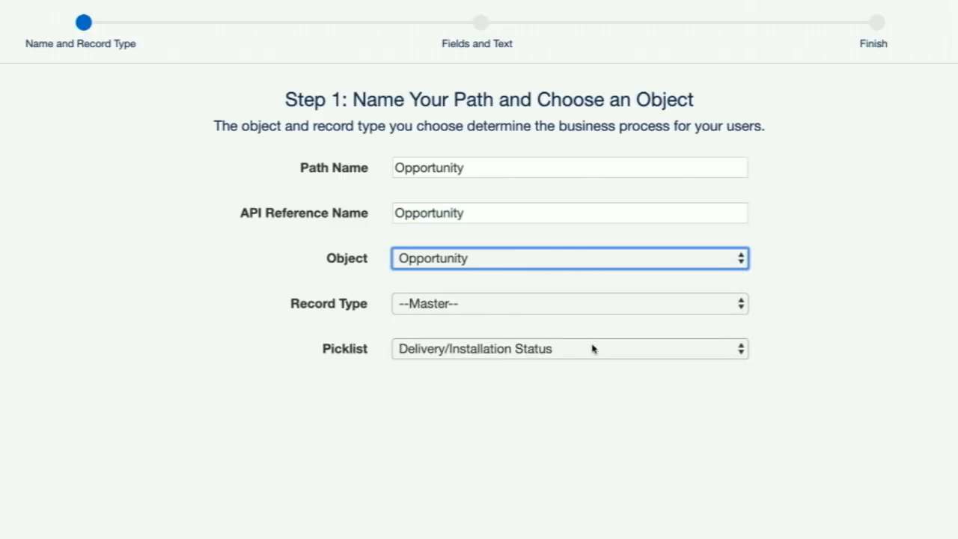
left_click(589, 348)
left_click(530, 402)
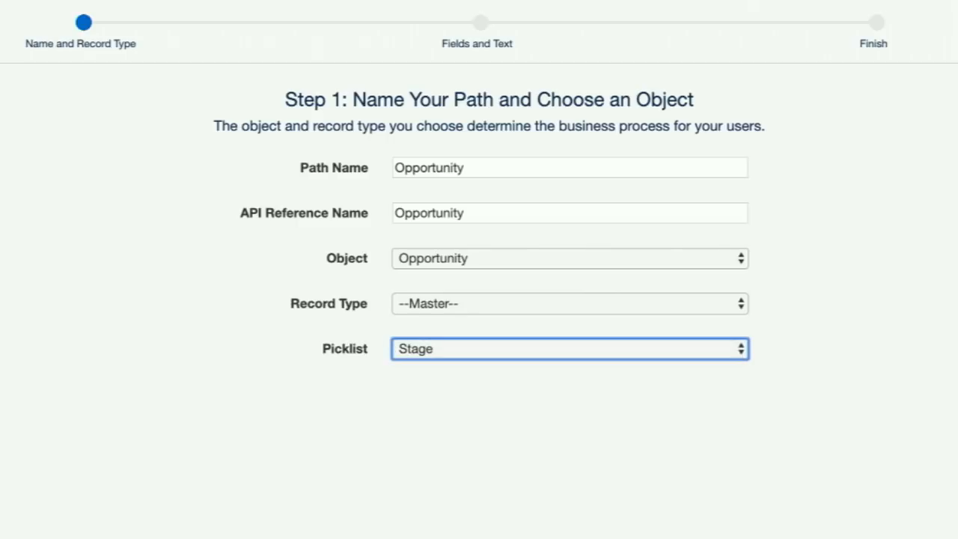
right_click(909, 511)
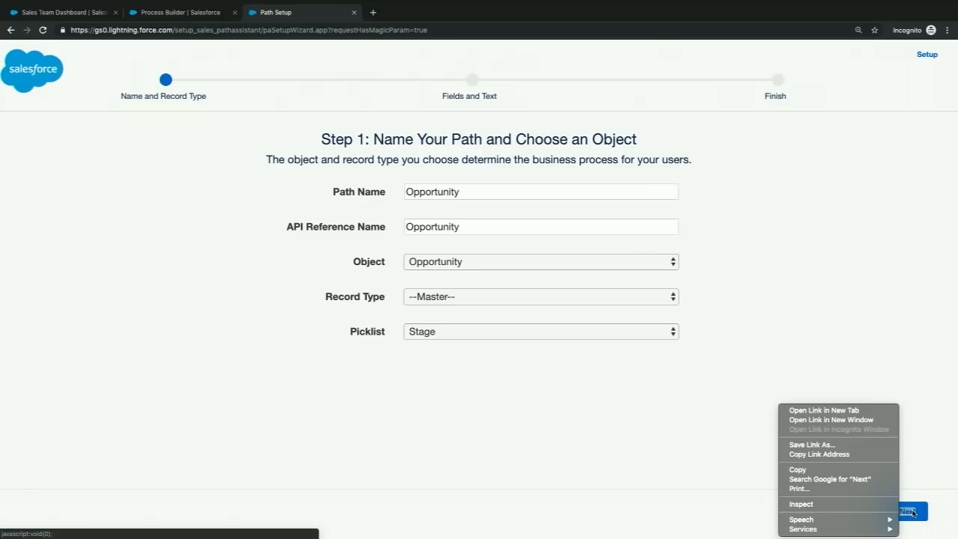
key("Escape")
left_click(910, 511)
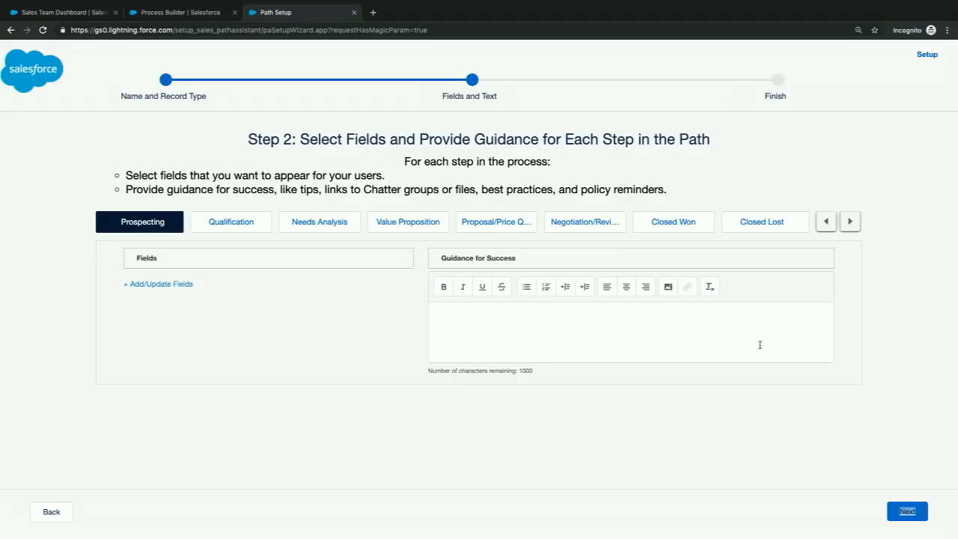
- Leave the path's fields and guidance empty, enable on-screen confetti, and select the Closed Won stage for celebration
left_click(908, 512)
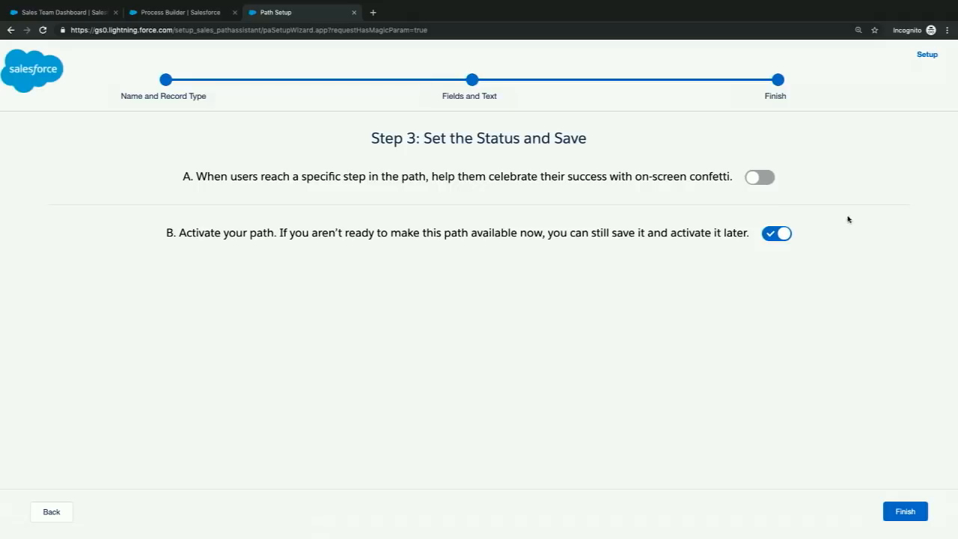
left_click(756, 185)
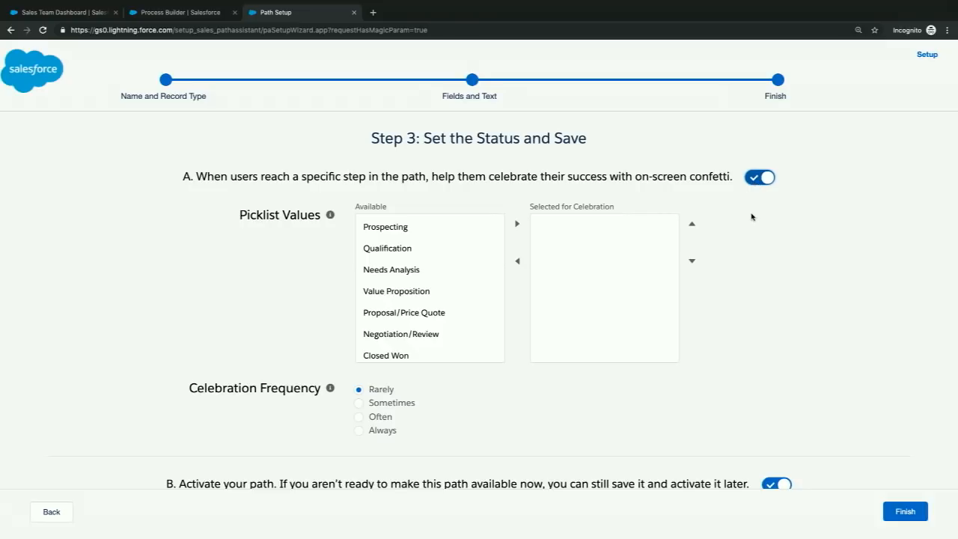
scroll(753, 217, "down", 1)
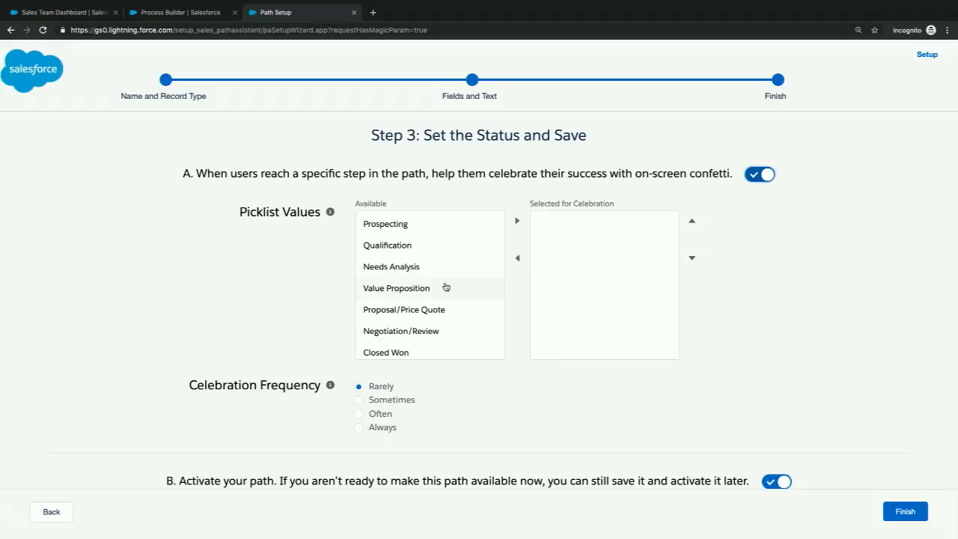
scroll(445, 286, "down", 1)
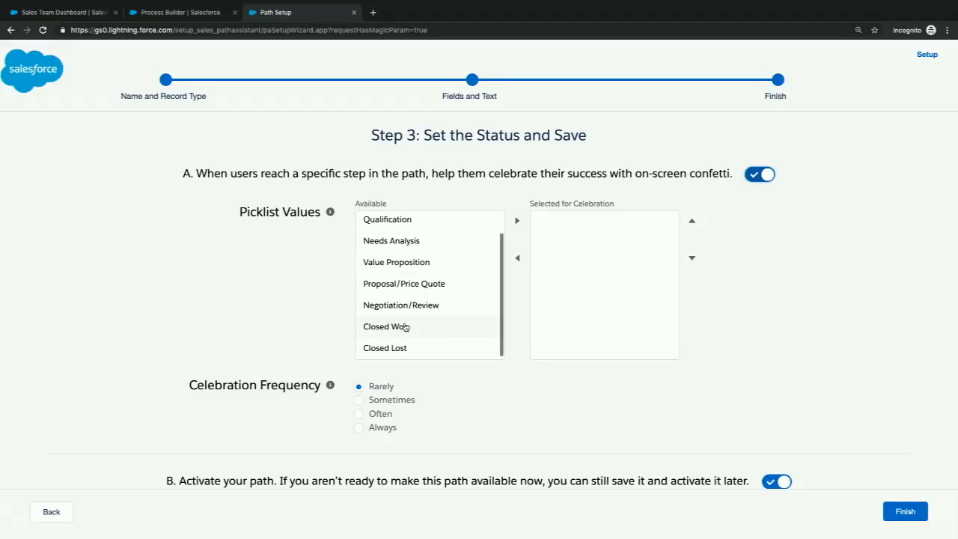
left_click(405, 327)
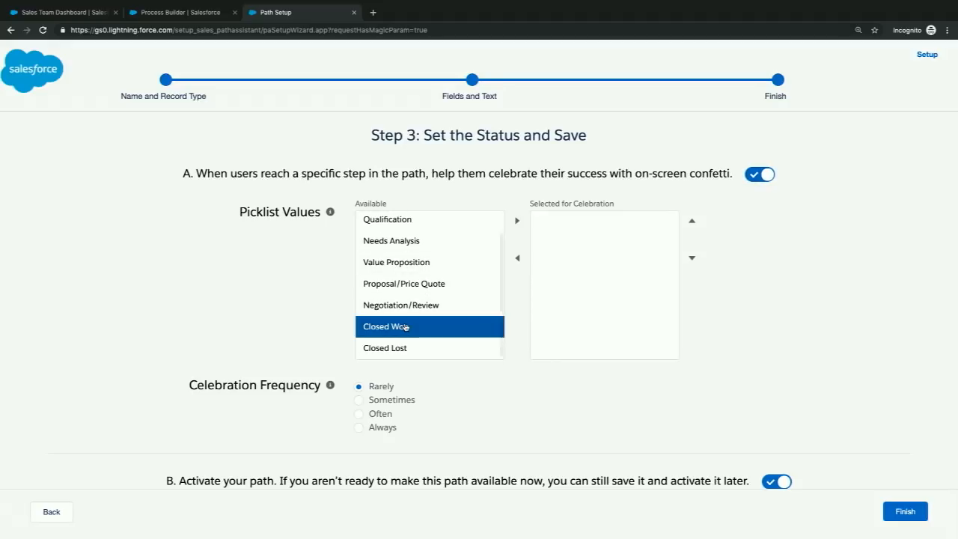
left_click(516, 222)
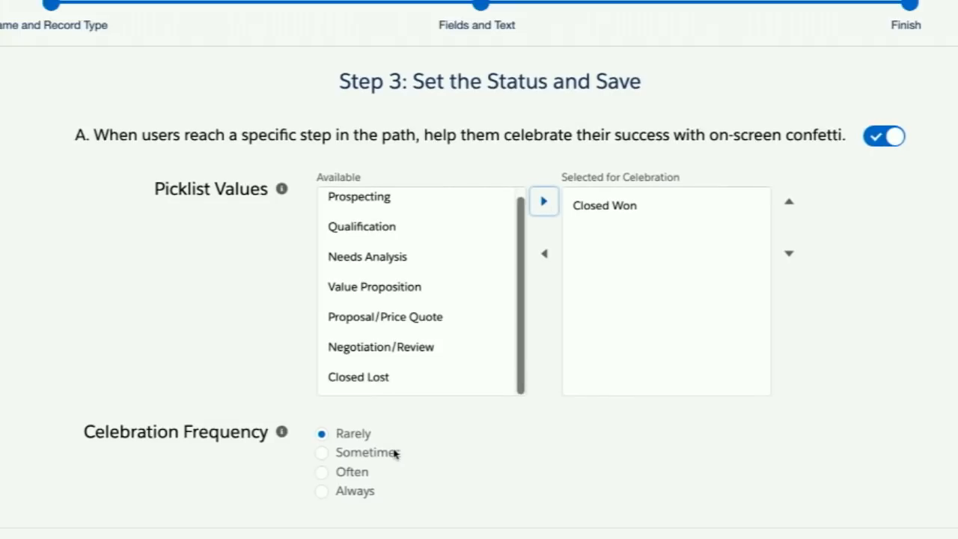
- Set the celebration frequency to Always and finish the path setup with the path activated
left_click(321, 491)
scroll(424, 491, "down", 1)
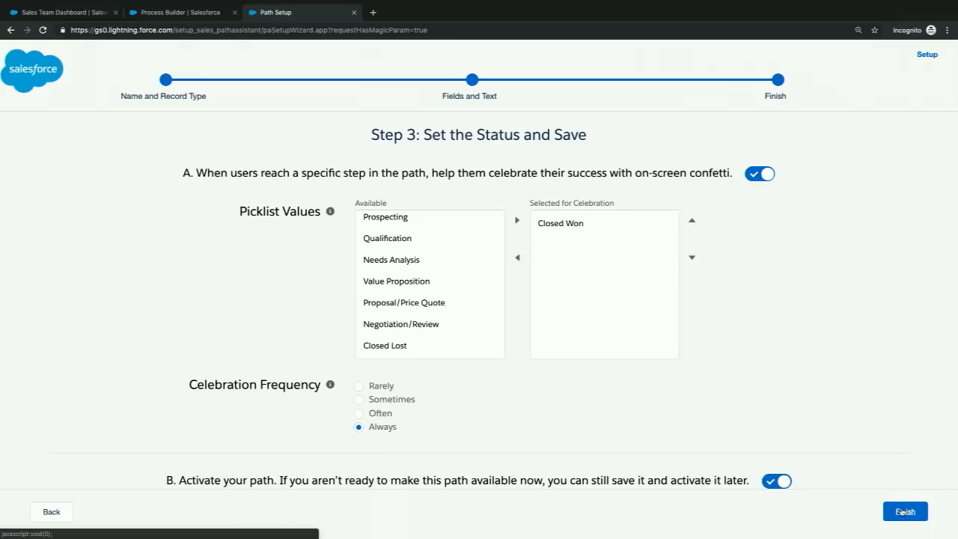
left_click(903, 512)
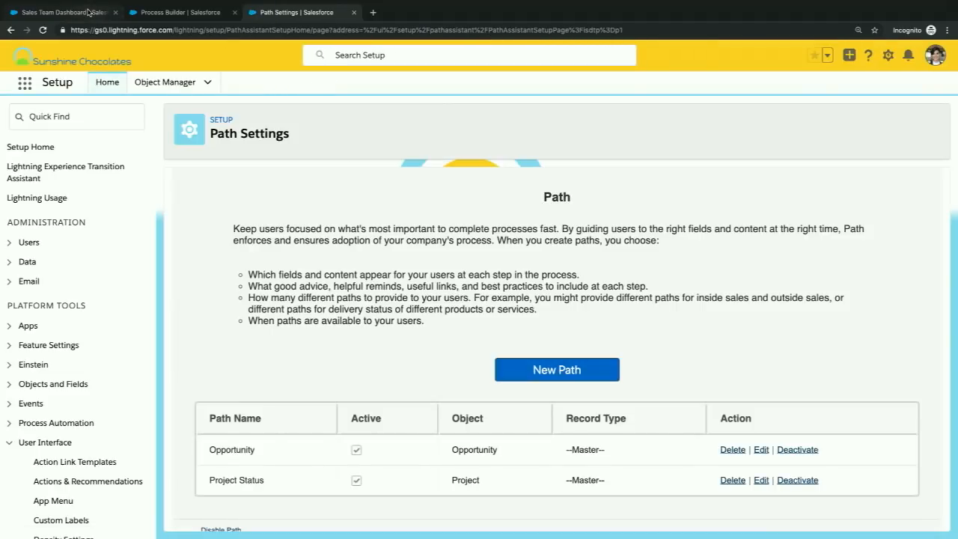
- Return to the Sales Team Dashboard and open the favorited opportunity Mary's Gourmet Foods Intro package
left_click(88, 12)
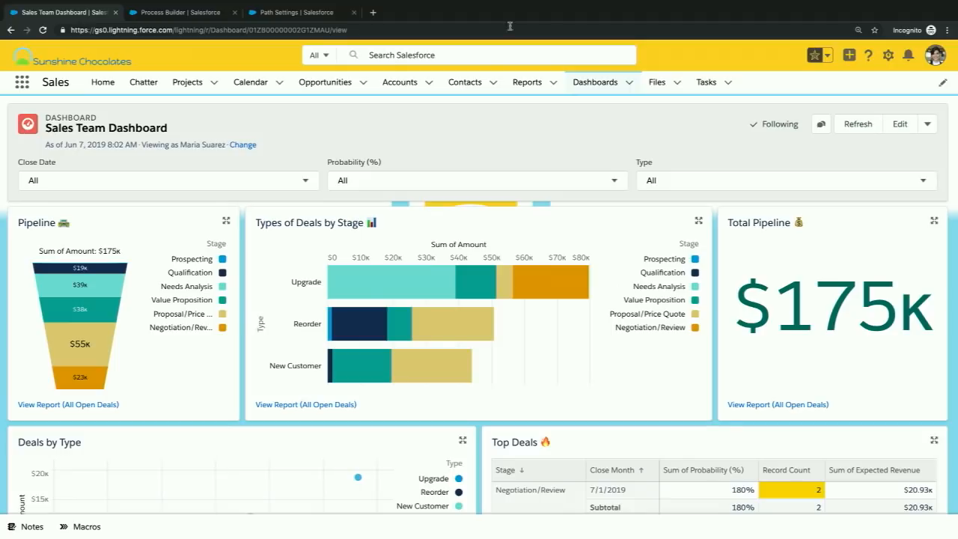
left_click(827, 55)
left_click(794, 137)
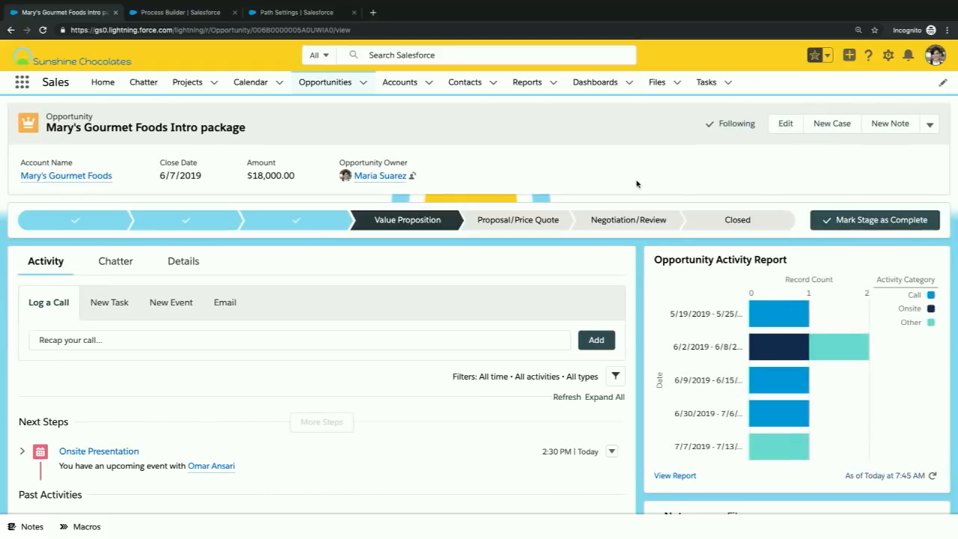
- Close the Mary's Gourmet Foods Intro package opportunity with the stage Closed Won and save it
left_click(723, 219)
left_click(853, 220)
left_click(645, 298)
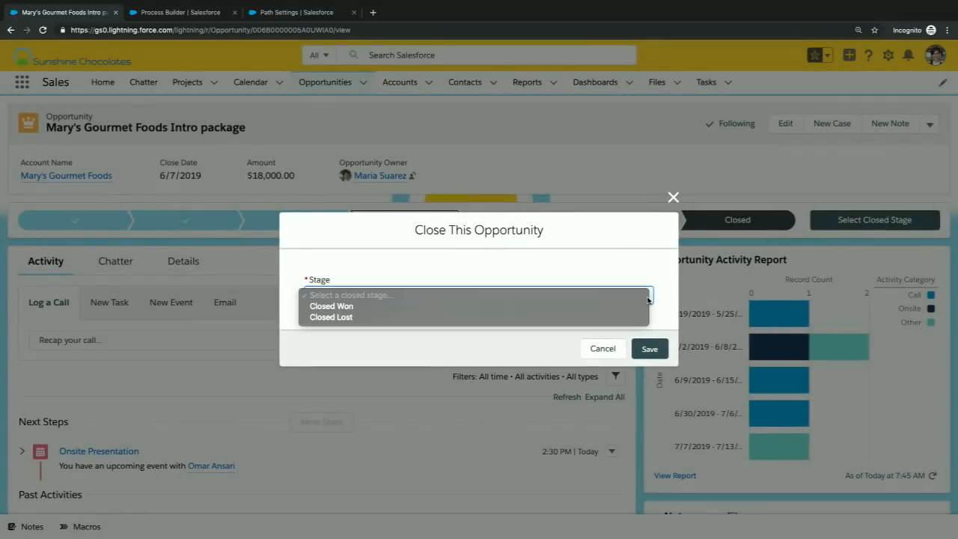
left_click(586, 306)
left_click(650, 349)
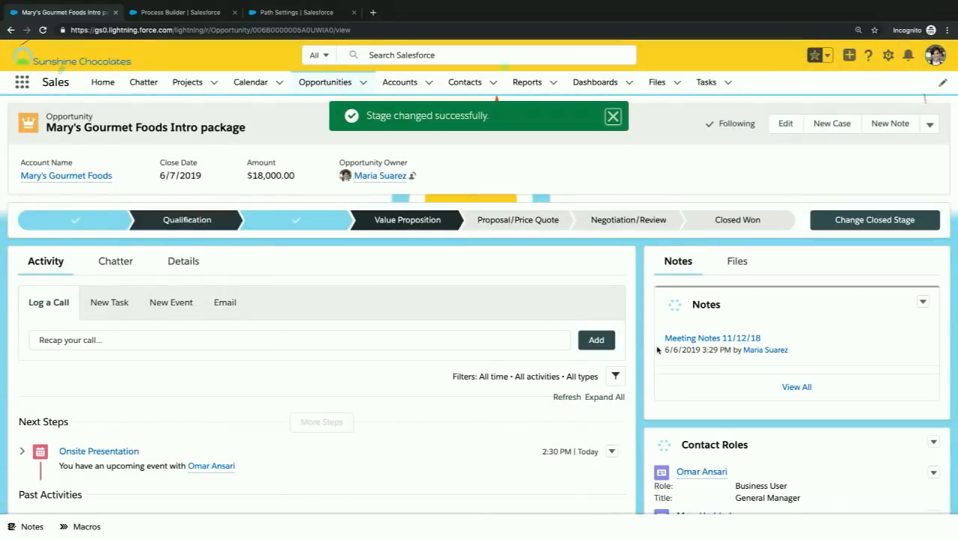